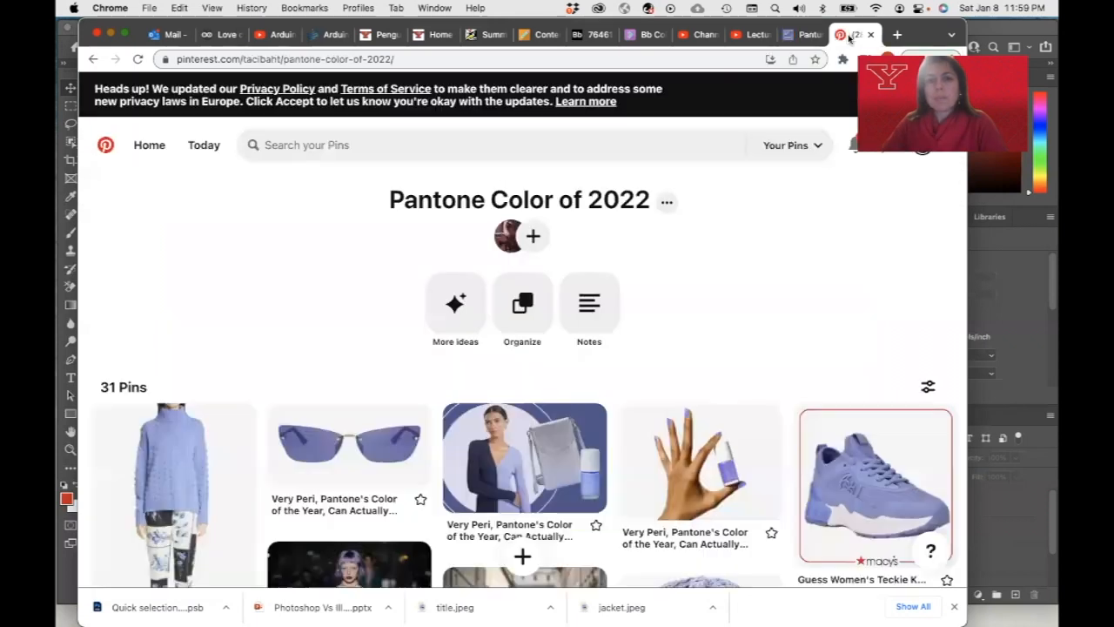
Browse the pins on the Pantone Color of 2022 board
{"action": "scroll", "coordinate": [483, 424], "scroll_direction": "down", "scroll_amount": 3}
{"action": "scroll", "coordinate": [483, 424], "scroll_direction": "down", "scroll_amount": 7}
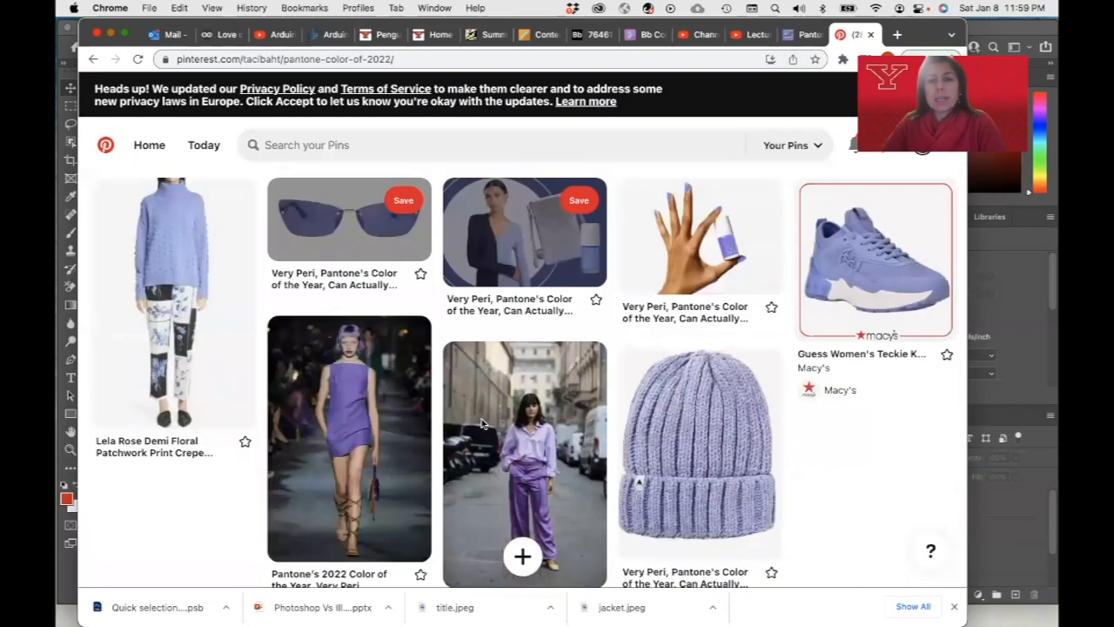
{"action": "scroll", "coordinate": [484, 420], "scroll_direction": "up", "scroll_amount": 3}
{"action": "scroll", "coordinate": [483, 420], "scroll_direction": "up", "scroll_amount": 5}
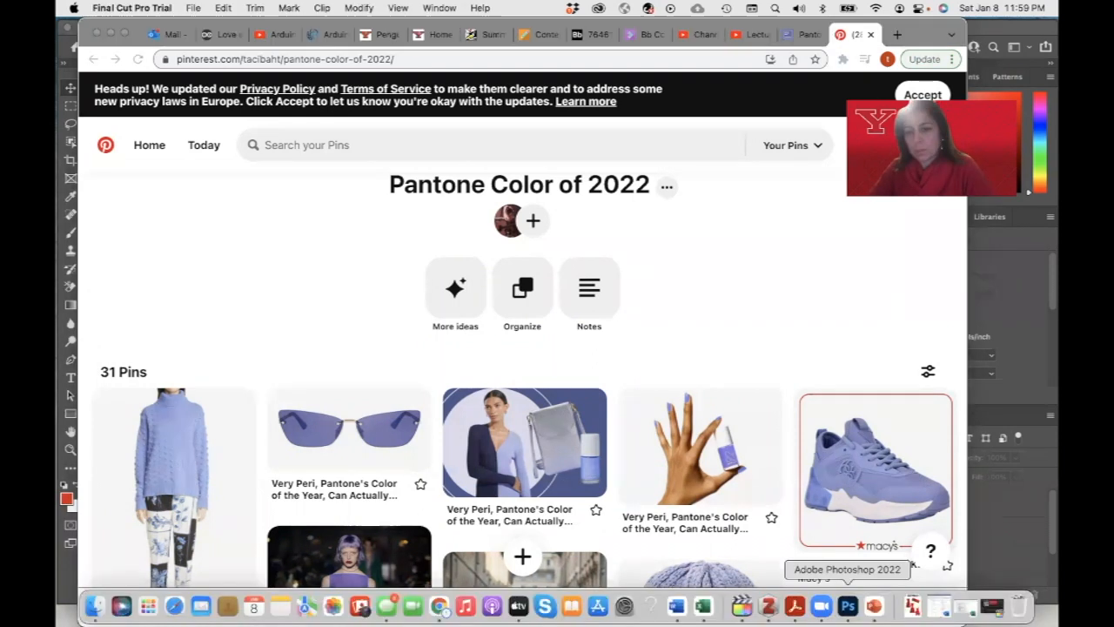
Switch to Photoshop and close the 1 Fashion Collection.psd document
{"action": "left_click", "coordinate": [849, 607]}
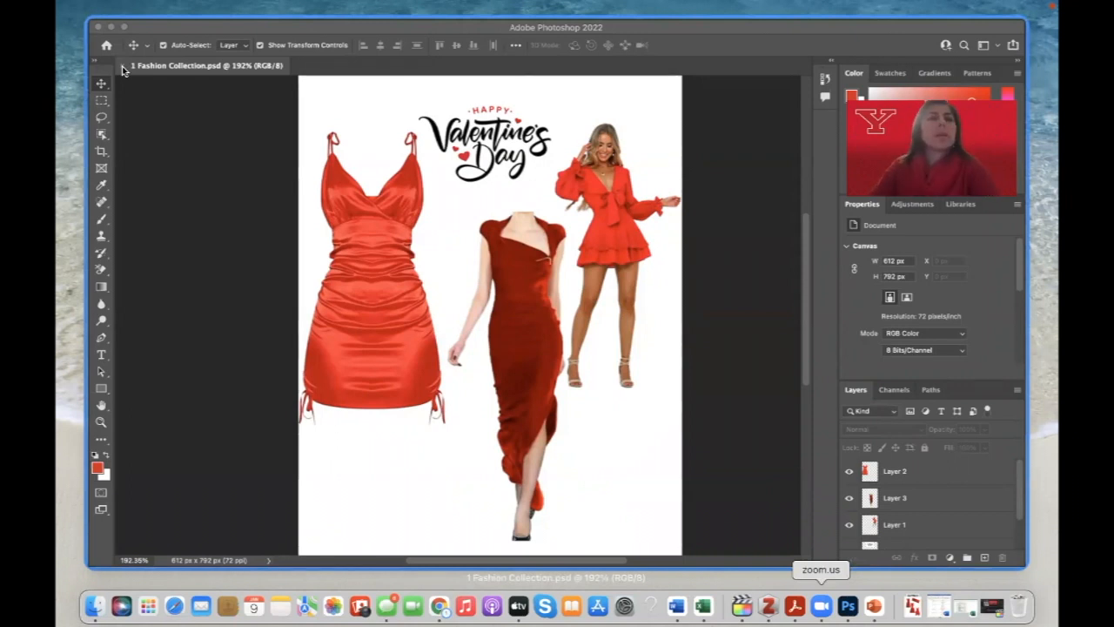
{"action": "left_click", "coordinate": [122, 70]}
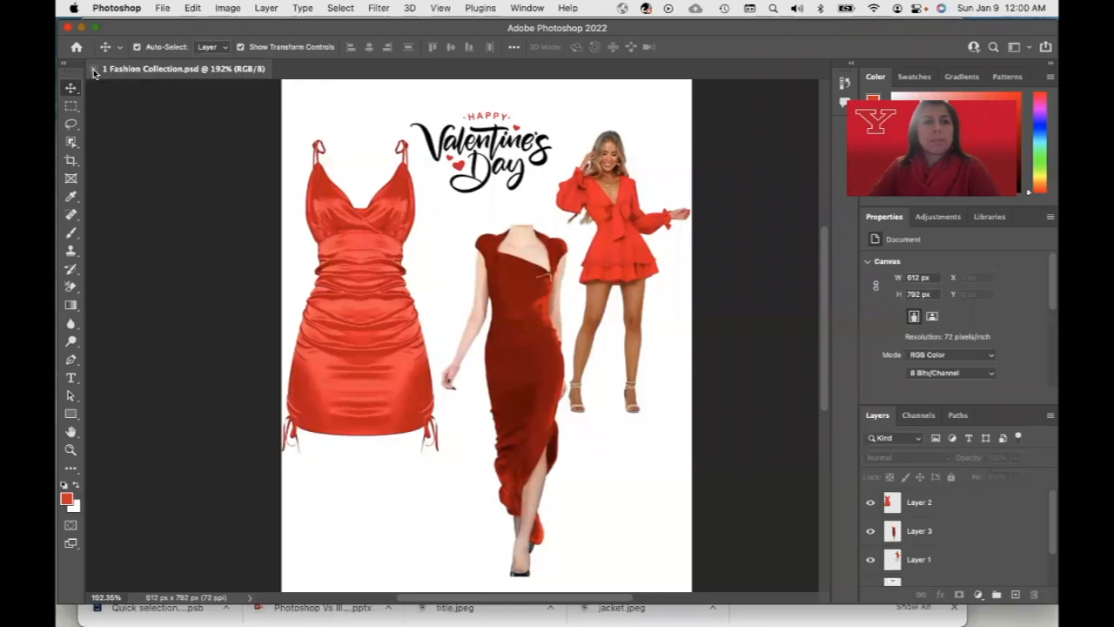
{"action": "left_click", "coordinate": [94, 69]}
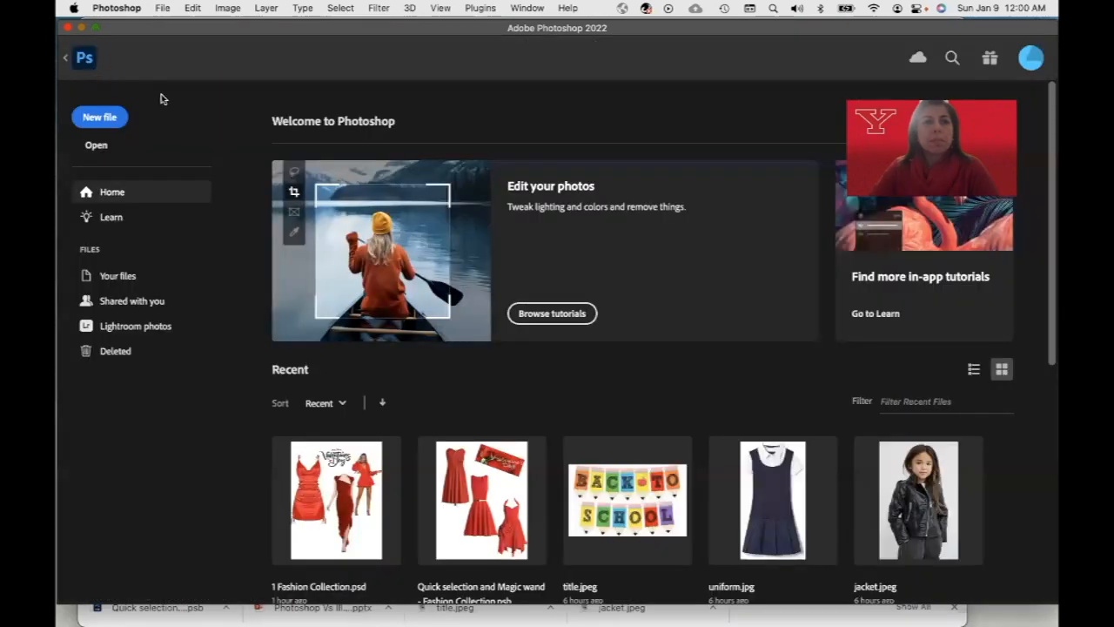
Create a new Letter-size print document with a resolution of 72 pixels/inch
{"action": "left_click", "coordinate": [101, 118]}
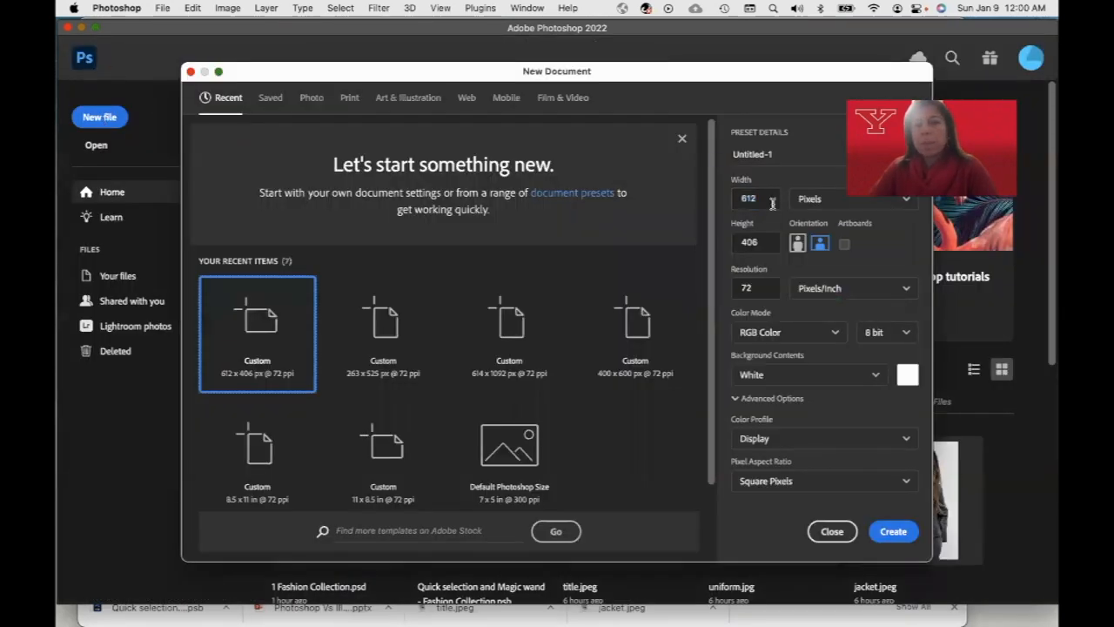
{"action": "left_click", "coordinate": [350, 100]}
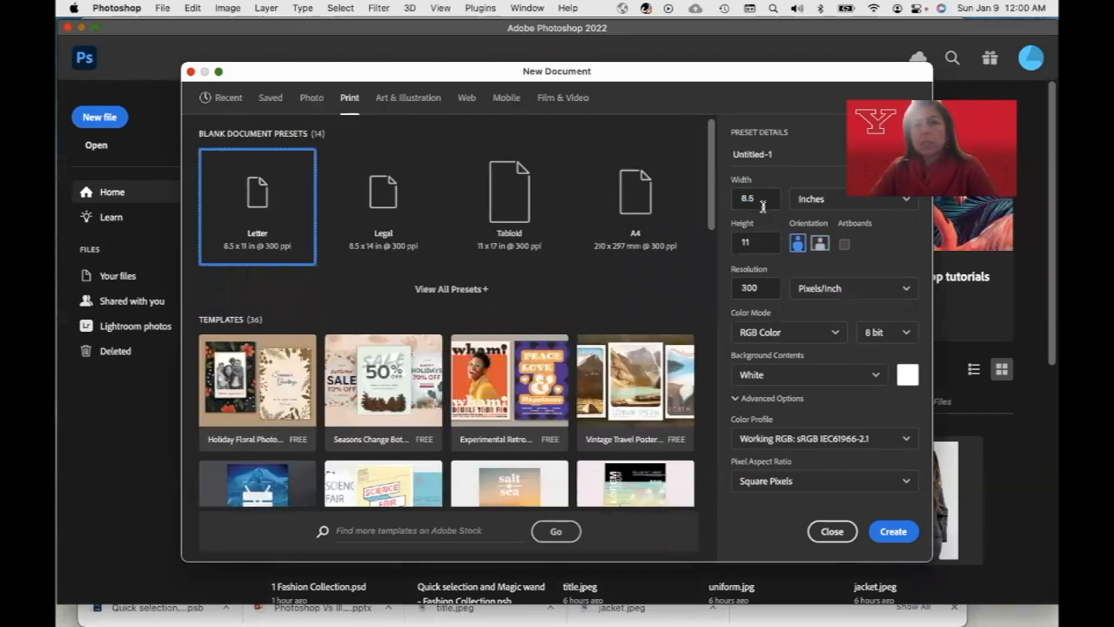
{"action": "double_click", "coordinate": [750, 288]}
{"action": "type", "text": "72"}
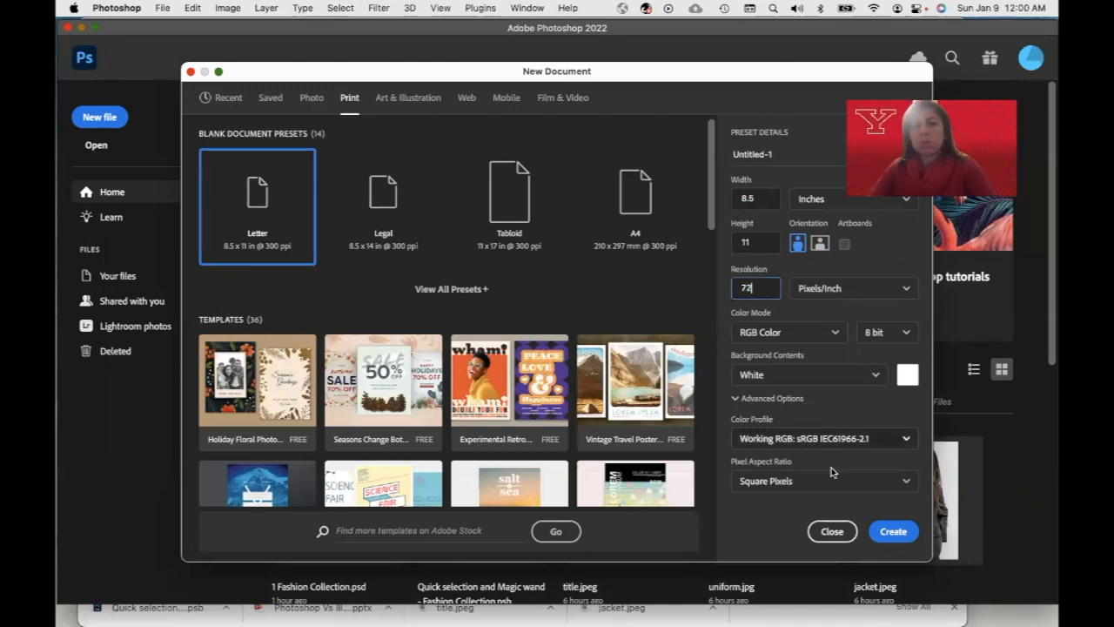
{"action": "left_click", "coordinate": [894, 532]}
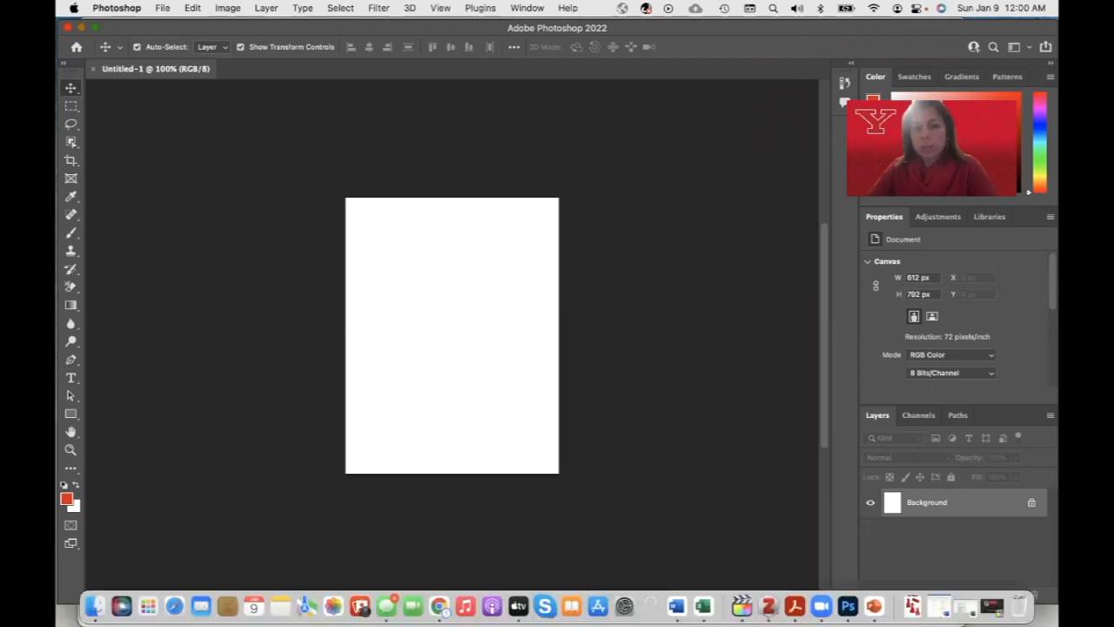
Back on the Pinterest board, copy the Lela Rose lavender sweater and patchwork pants image
{"action": "left_click", "coordinate": [440, 606]}
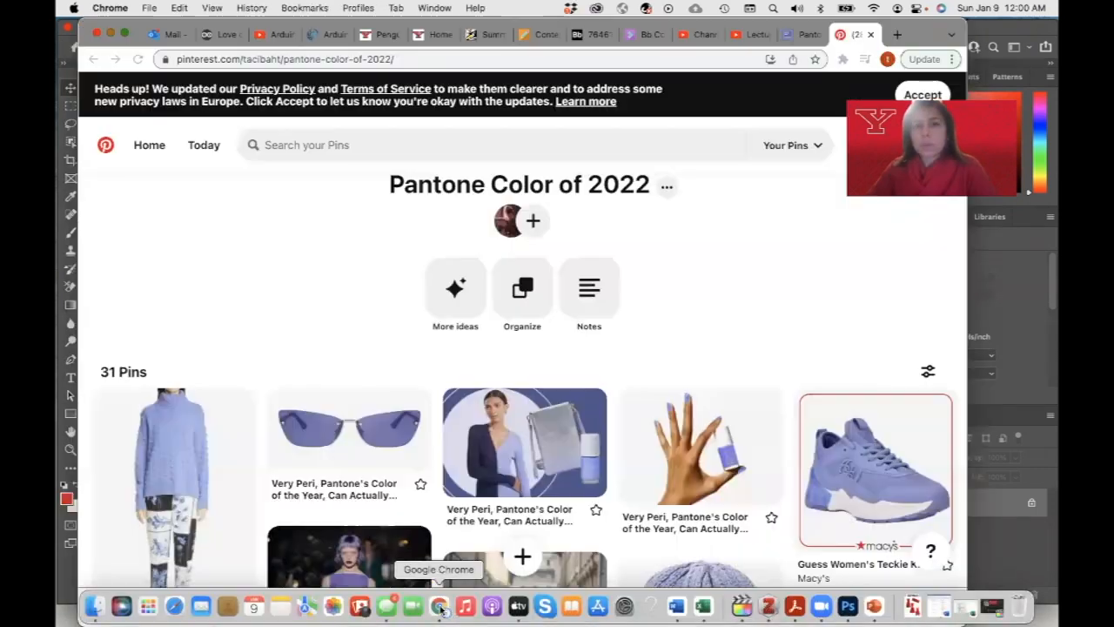
{"action": "scroll", "coordinate": [607, 383], "scroll_direction": "down", "scroll_amount": 2}
{"action": "scroll", "coordinate": [607, 383], "scroll_direction": "down", "scroll_amount": 5}
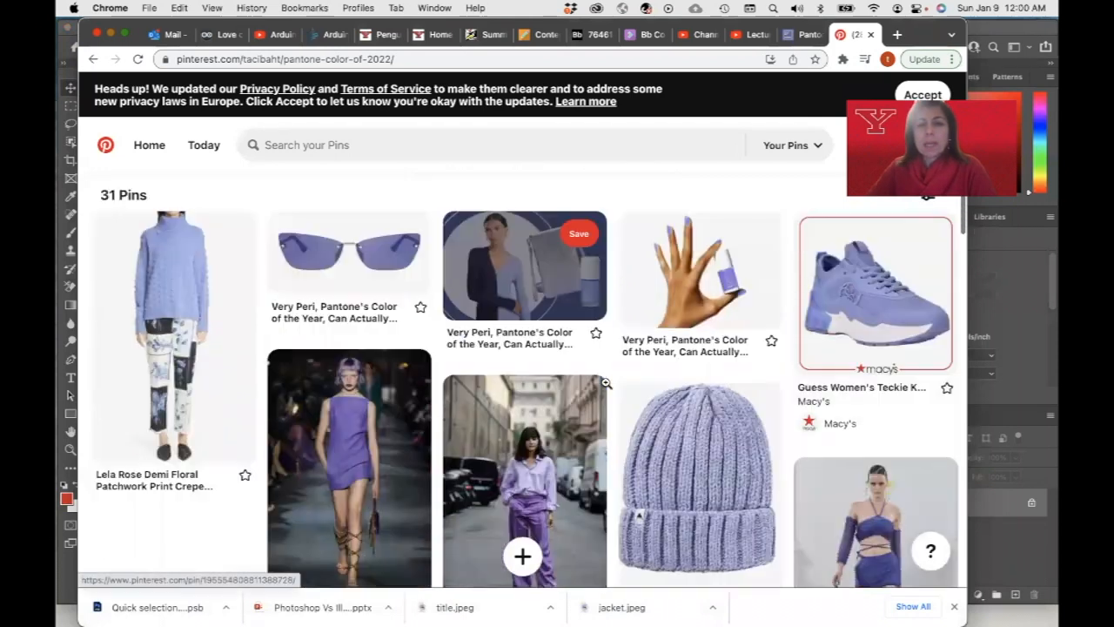
{"action": "scroll", "coordinate": [607, 383], "scroll_direction": "down", "scroll_amount": 2}
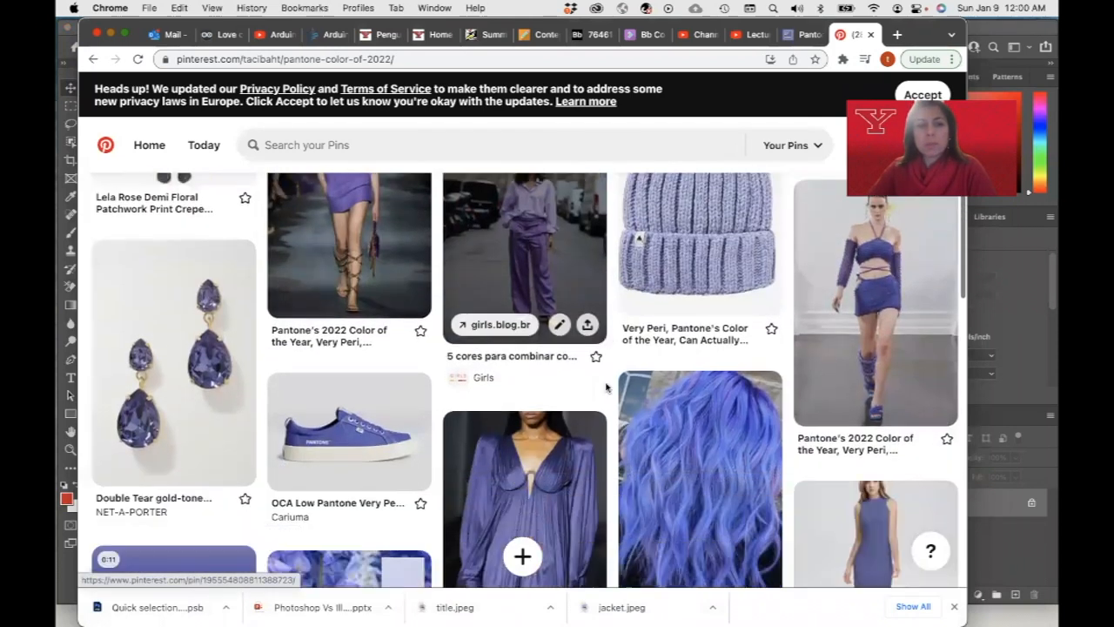
{"action": "scroll", "coordinate": [607, 385], "scroll_direction": "up", "scroll_amount": 5}
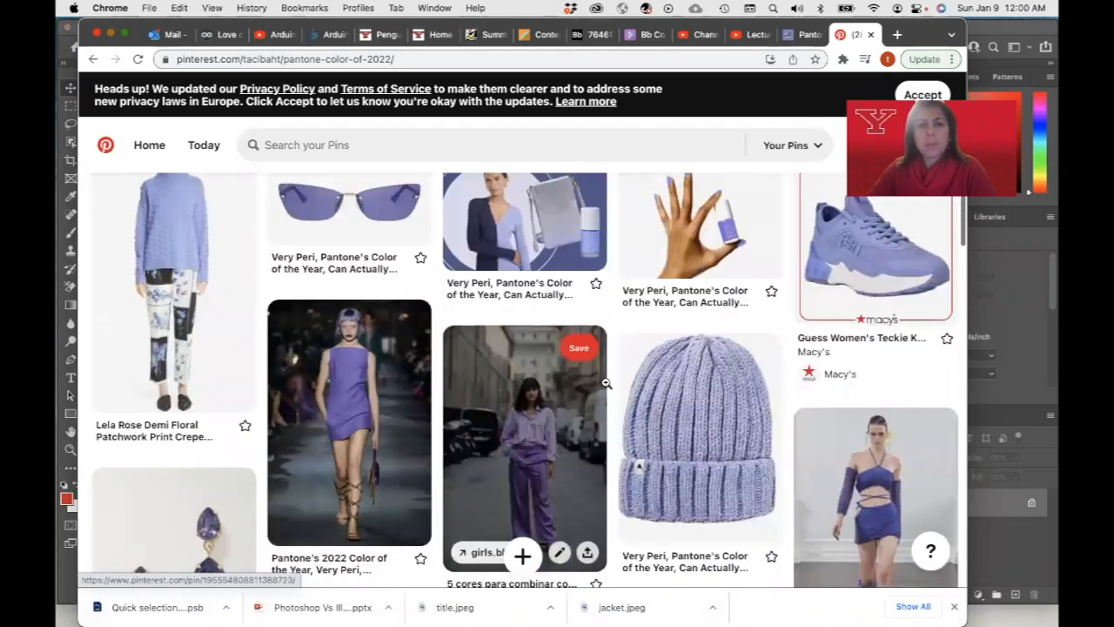
{"action": "scroll", "coordinate": [607, 386], "scroll_direction": "up", "scroll_amount": 3}
{"action": "scroll", "coordinate": [607, 386], "scroll_direction": "down", "scroll_amount": 5}
{"action": "scroll", "coordinate": [606, 385], "scroll_direction": "up", "scroll_amount": 5}
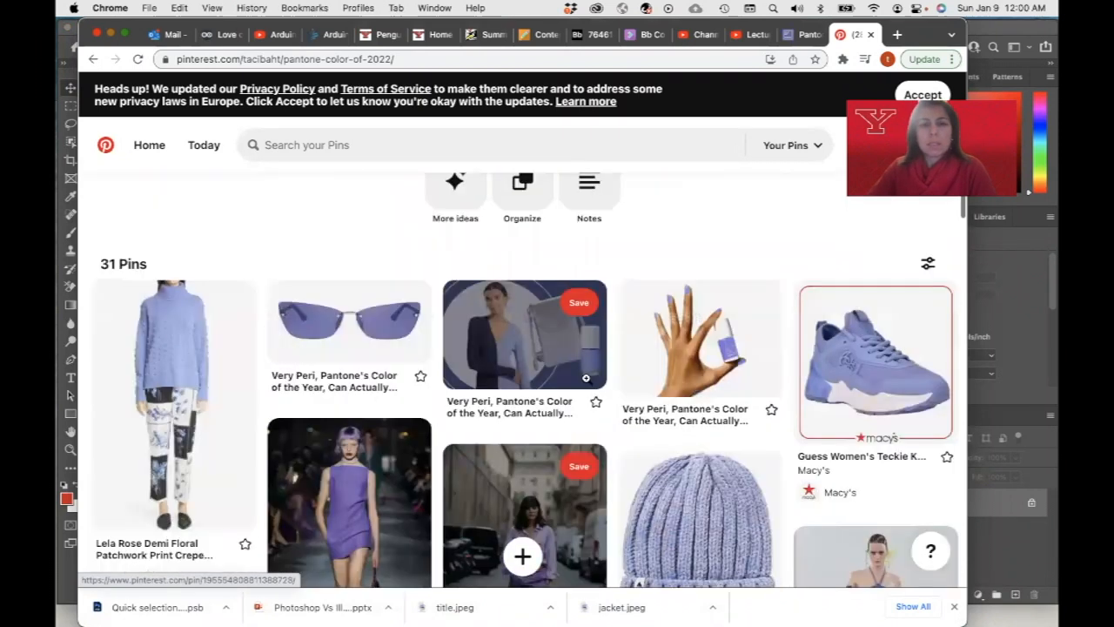
{"action": "right_click", "coordinate": [160, 356]}
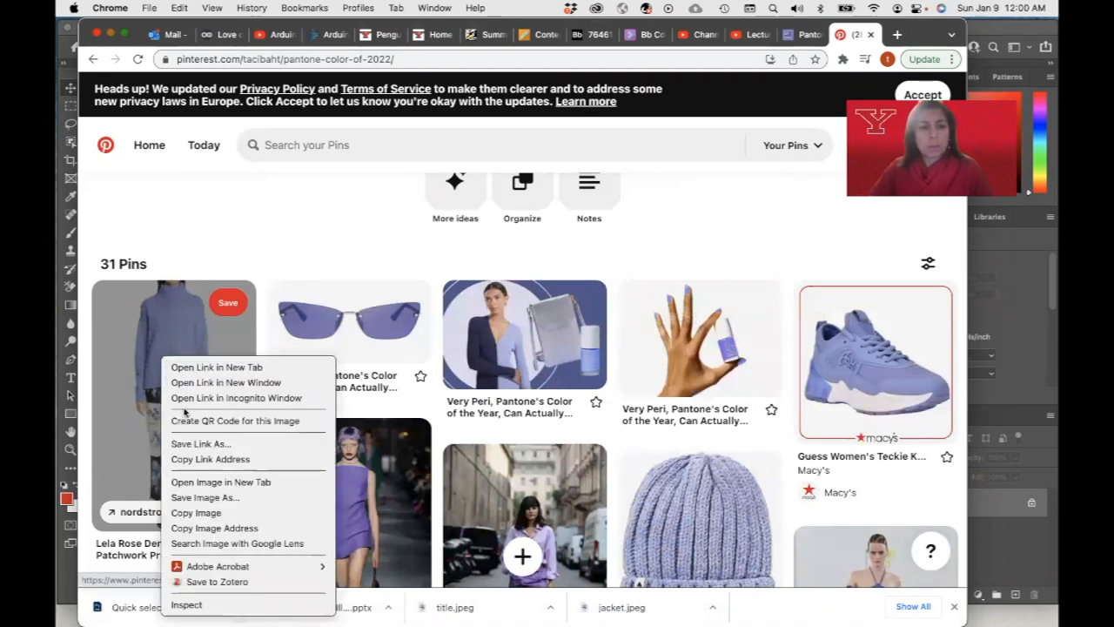
{"action": "left_click", "coordinate": [213, 513]}
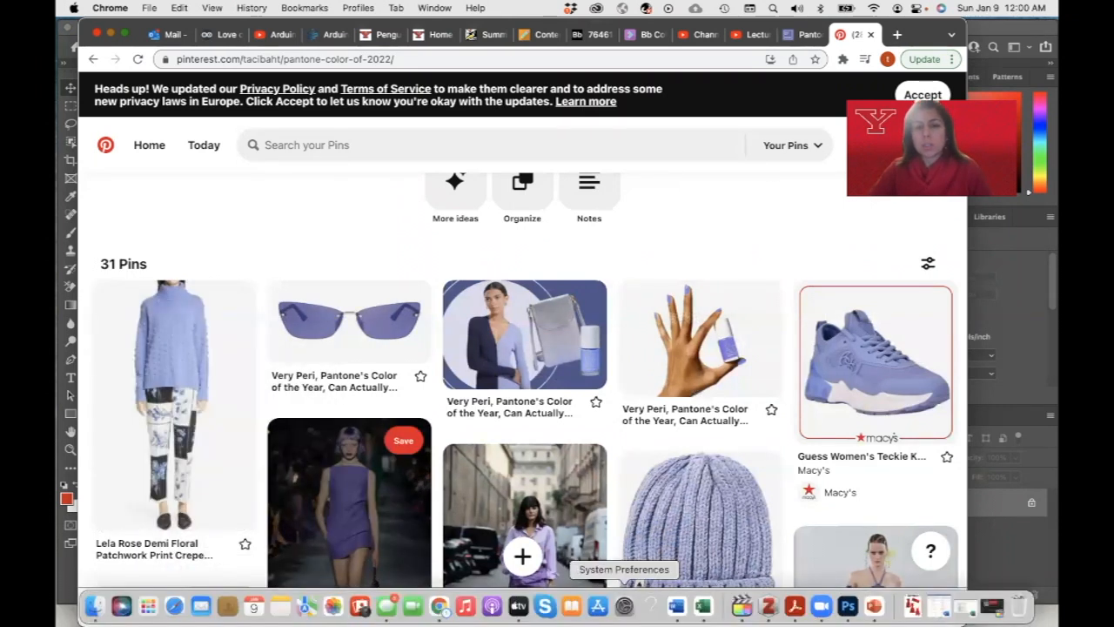
Create a new clipboard-sized document of 473 x 726 px and paste the copied outfit image into it
{"action": "left_click", "coordinate": [848, 606]}
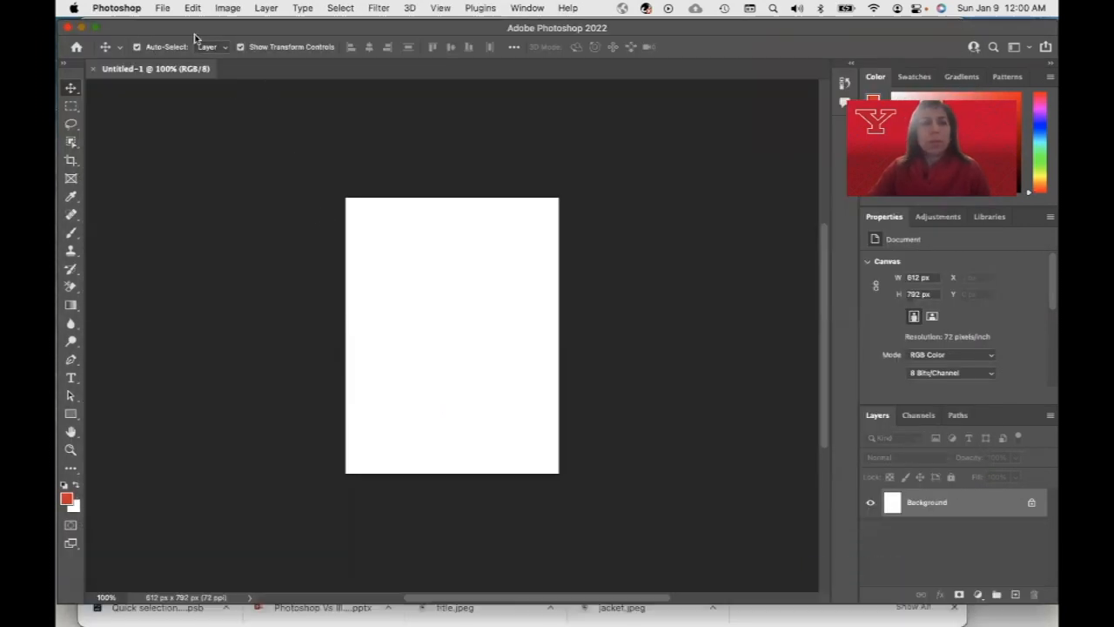
{"action": "left_click", "coordinate": [163, 10]}
{"action": "left_click", "coordinate": [166, 25]}
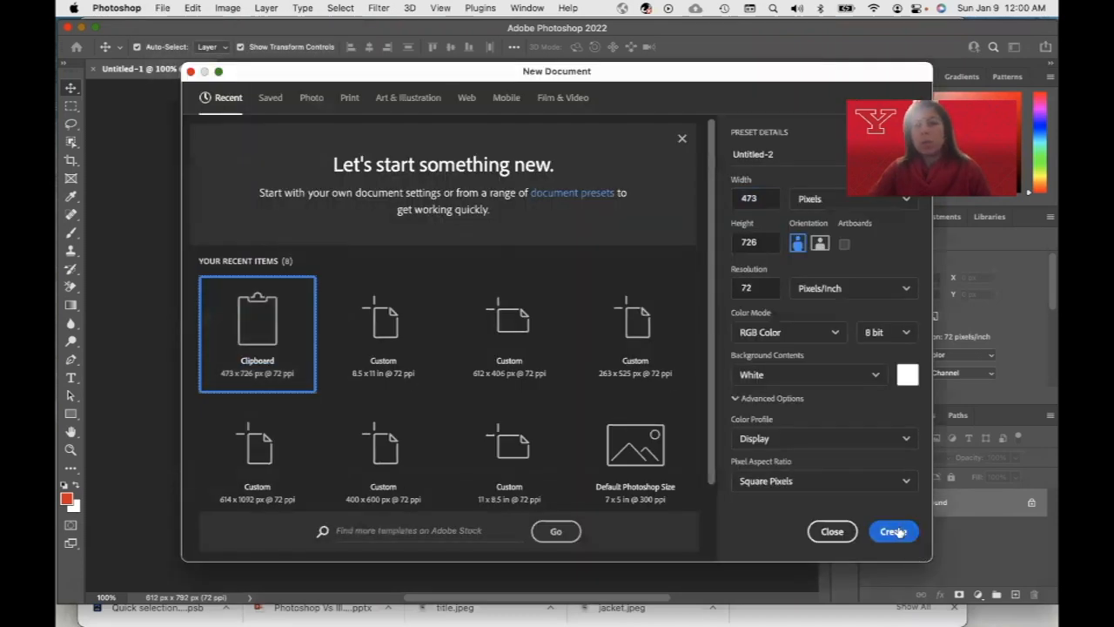
{"action": "left_click", "coordinate": [894, 531]}
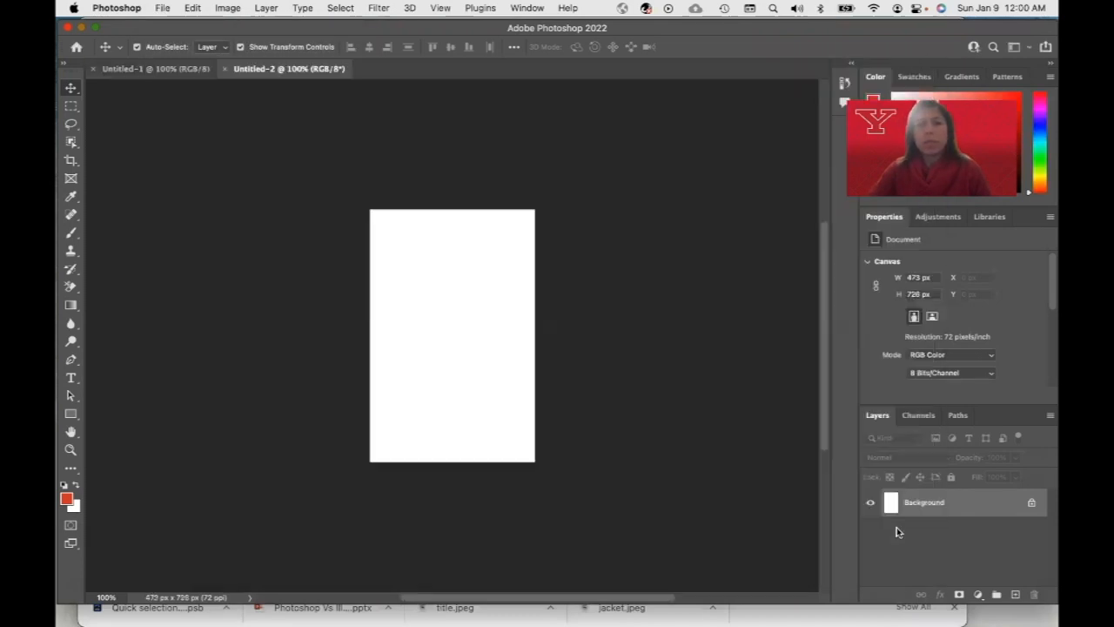
{"action": "left_click", "coordinate": [193, 9]}
{"action": "left_click", "coordinate": [218, 129]}
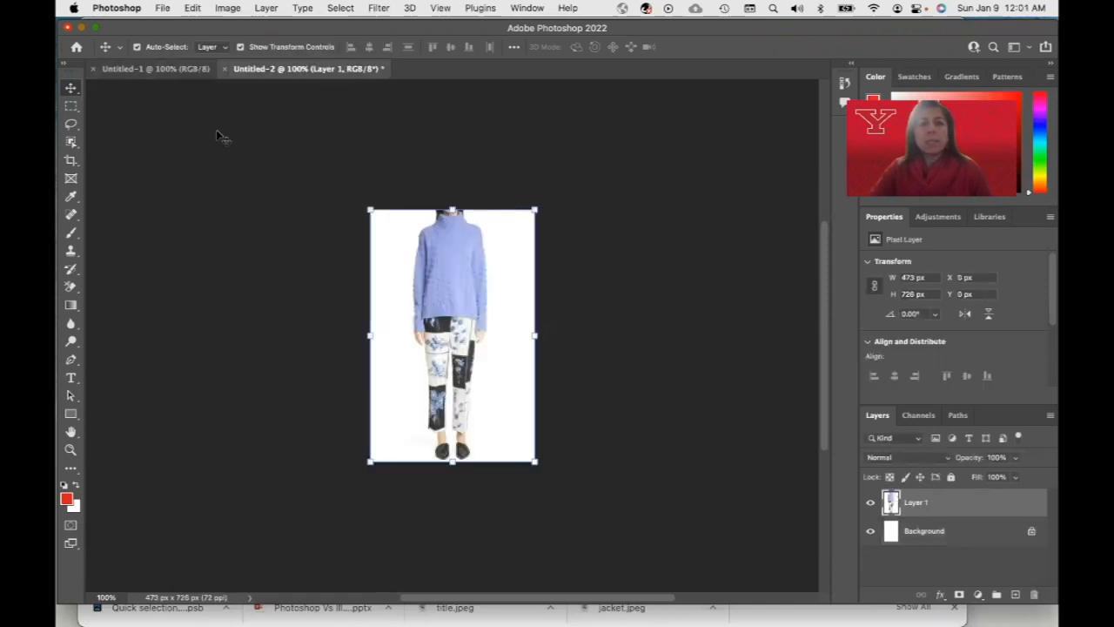
Copy the Very Peri sunglasses image from the Pinterest board
{"action": "mouse_move", "coordinate": [643, 595]}
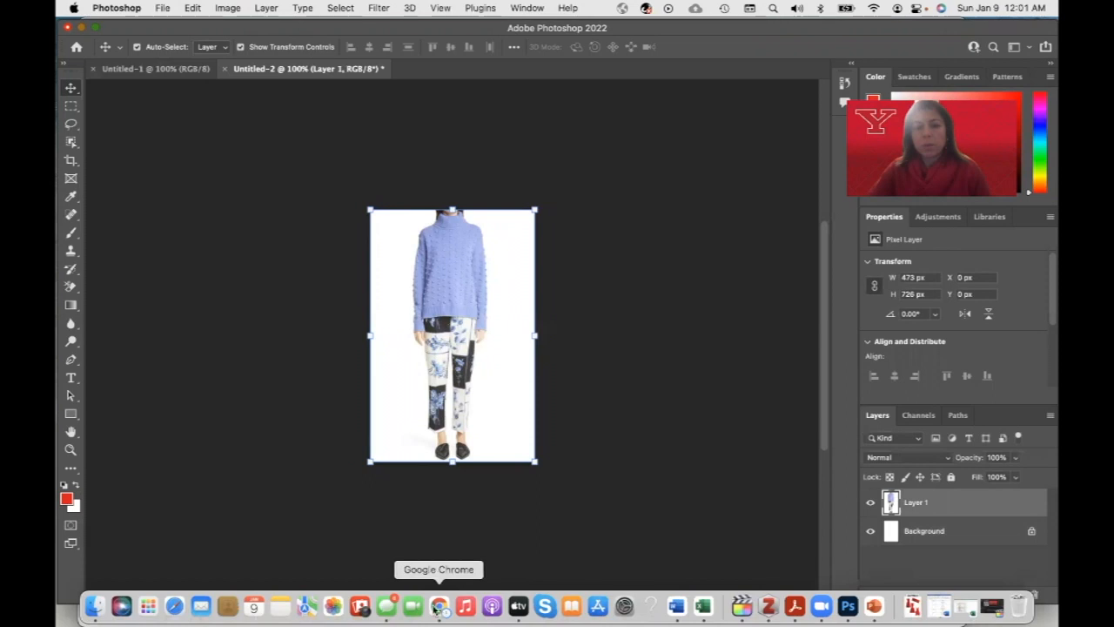
{"action": "left_click", "coordinate": [439, 607]}
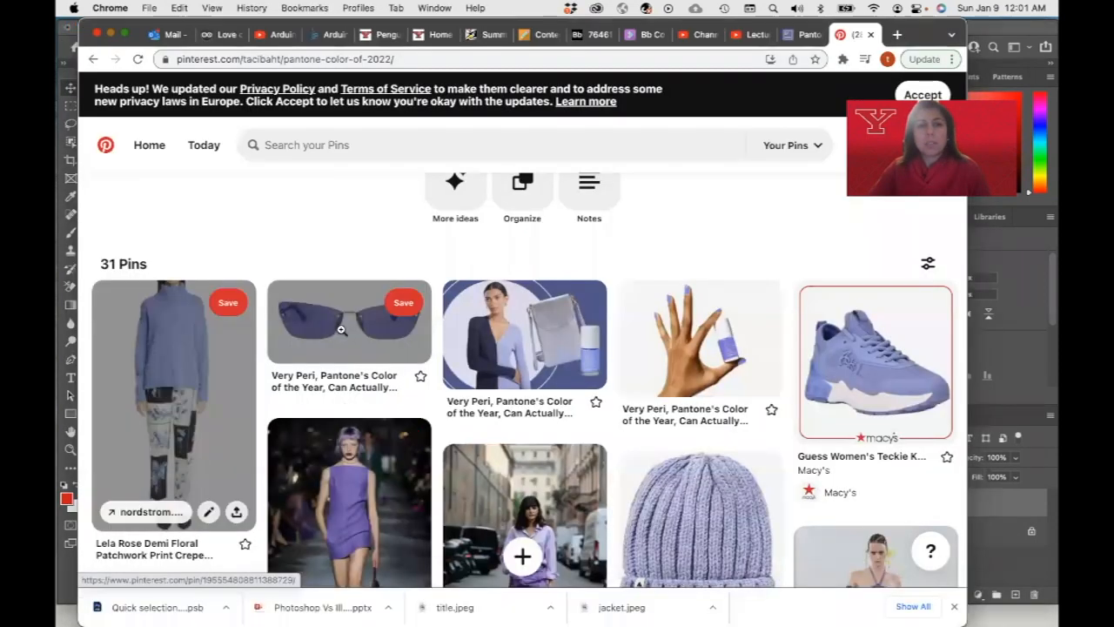
{"action": "right_click", "coordinate": [343, 330]}
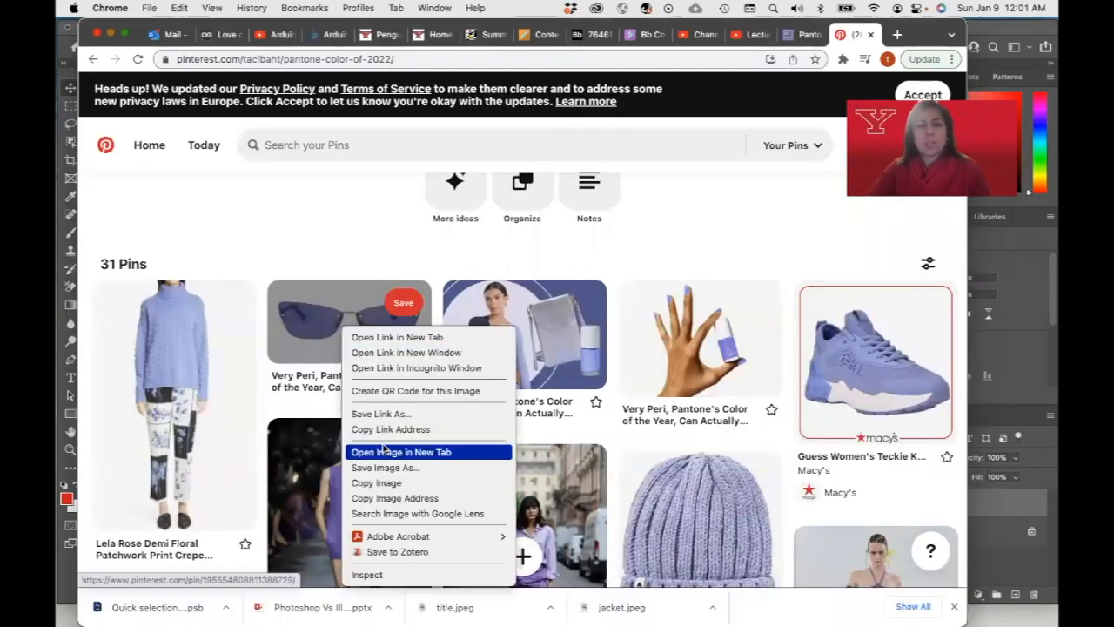
{"action": "left_click", "coordinate": [385, 484]}
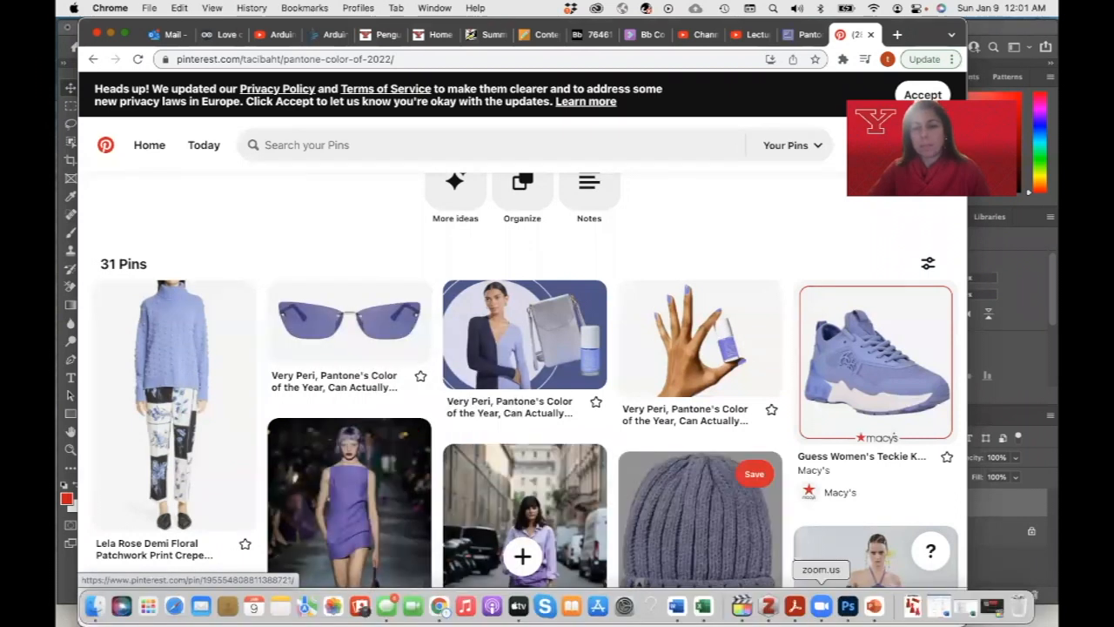
Create a new clipboard-sized document of 473 x 236 px and paste the sunglasses image into it
{"action": "left_click", "coordinate": [848, 607]}
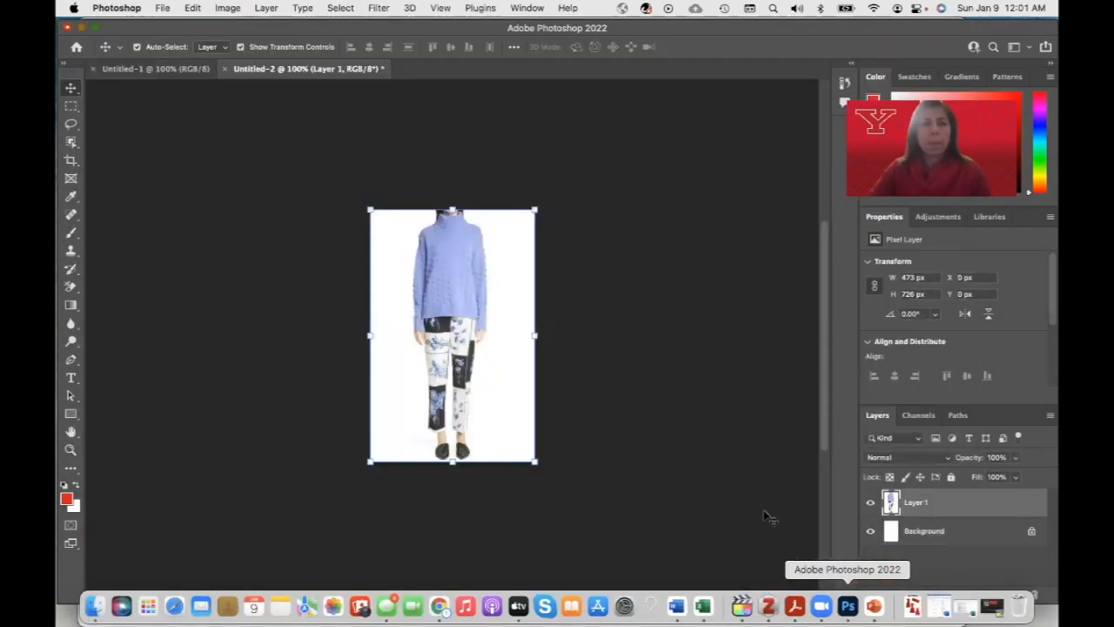
{"action": "left_click", "coordinate": [193, 8]}
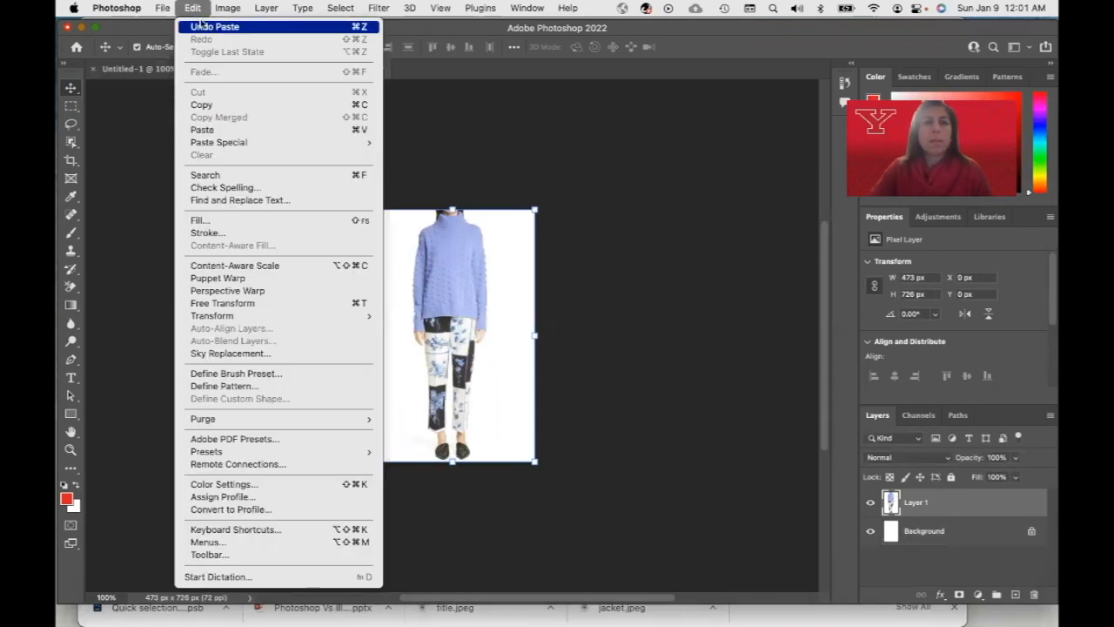
{"action": "mouse_move", "coordinate": [163, 8]}
{"action": "left_click", "coordinate": [167, 28]}
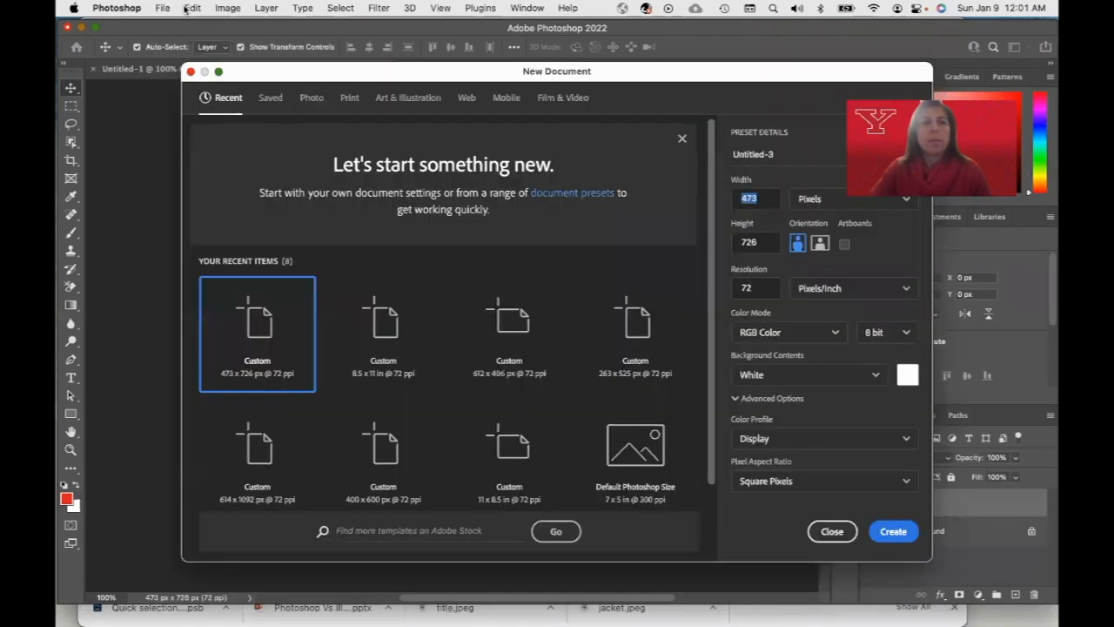
{"action": "left_click", "coordinate": [906, 531]}
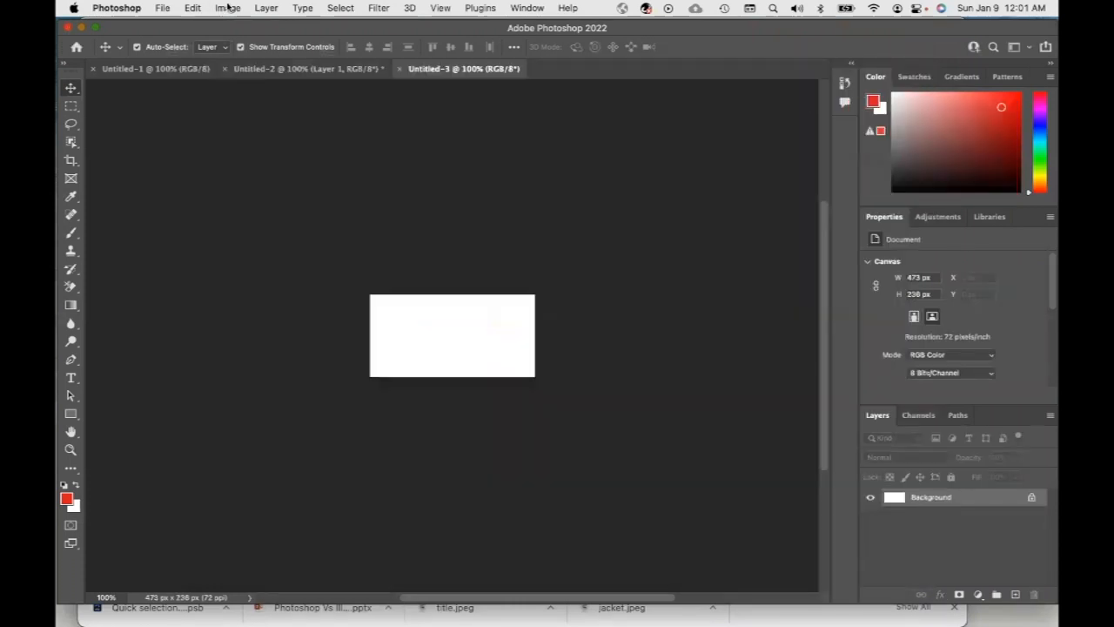
{"action": "left_click", "coordinate": [192, 8]}
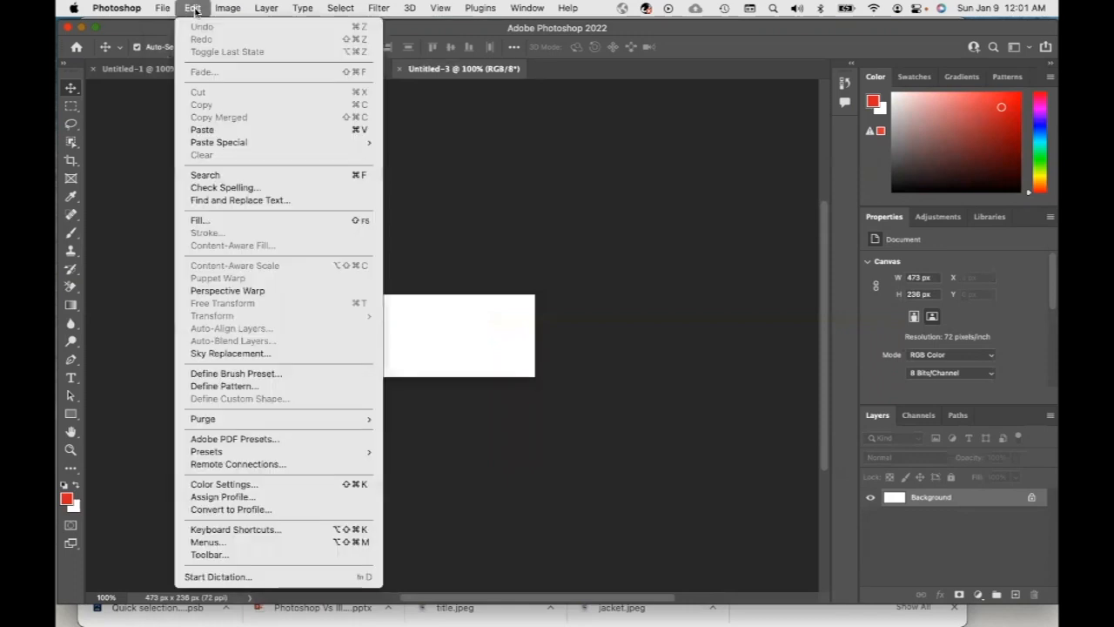
{"action": "left_click", "coordinate": [231, 133]}
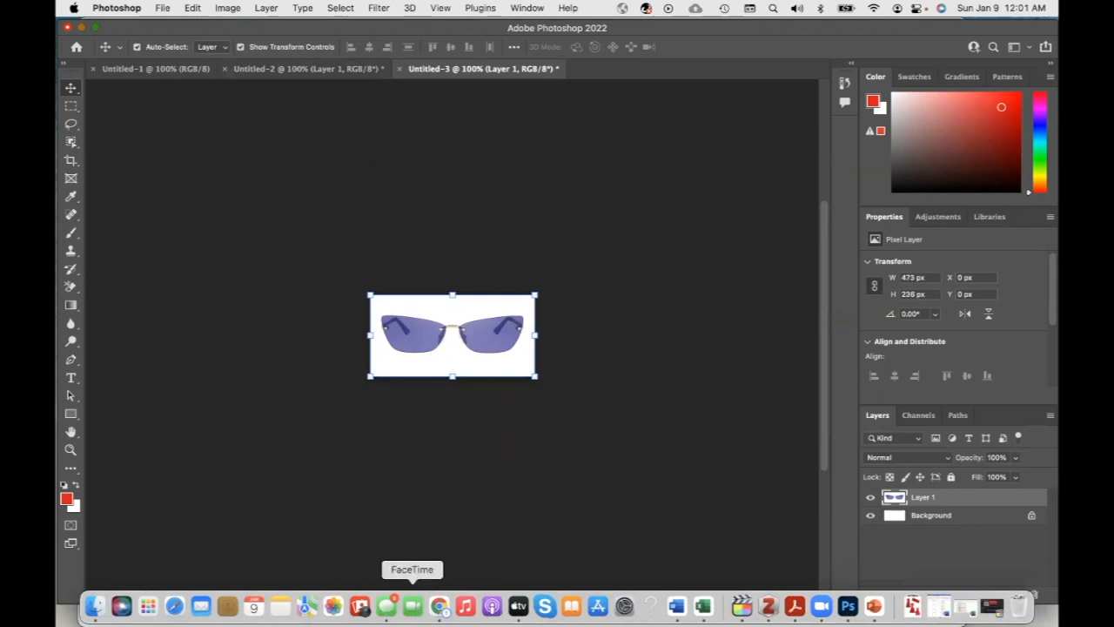
Copy the runway model image in the Very Peri two-piece outfit from the board
{"action": "left_click", "coordinate": [438, 606]}
{"action": "scroll", "coordinate": [386, 457], "scroll_direction": "down", "scroll_amount": 5}
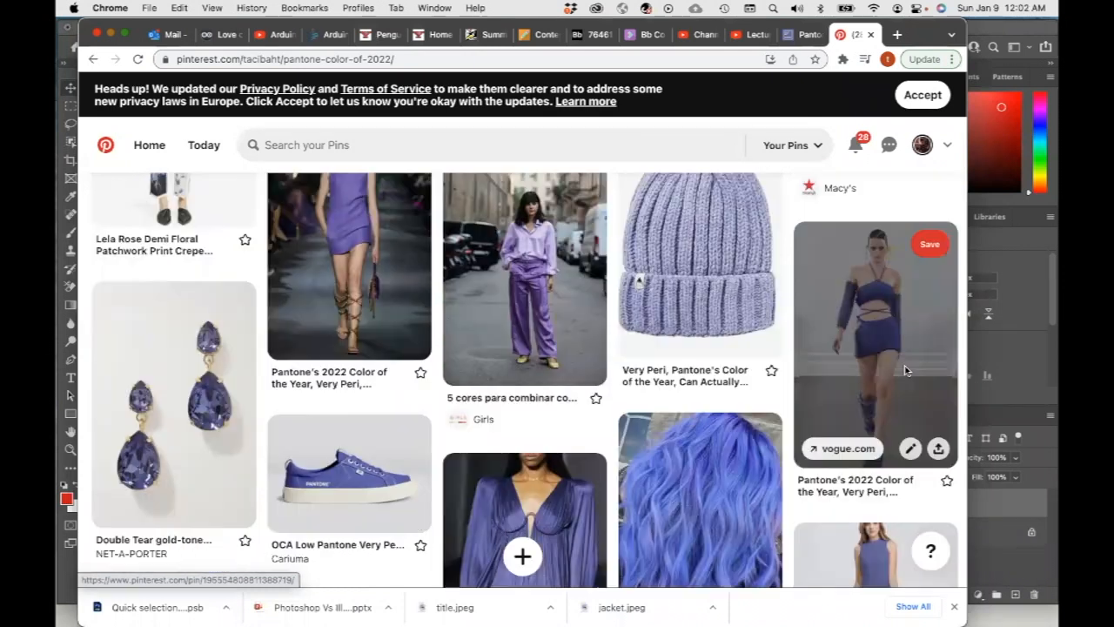
{"action": "right_click", "coordinate": [905, 371]}
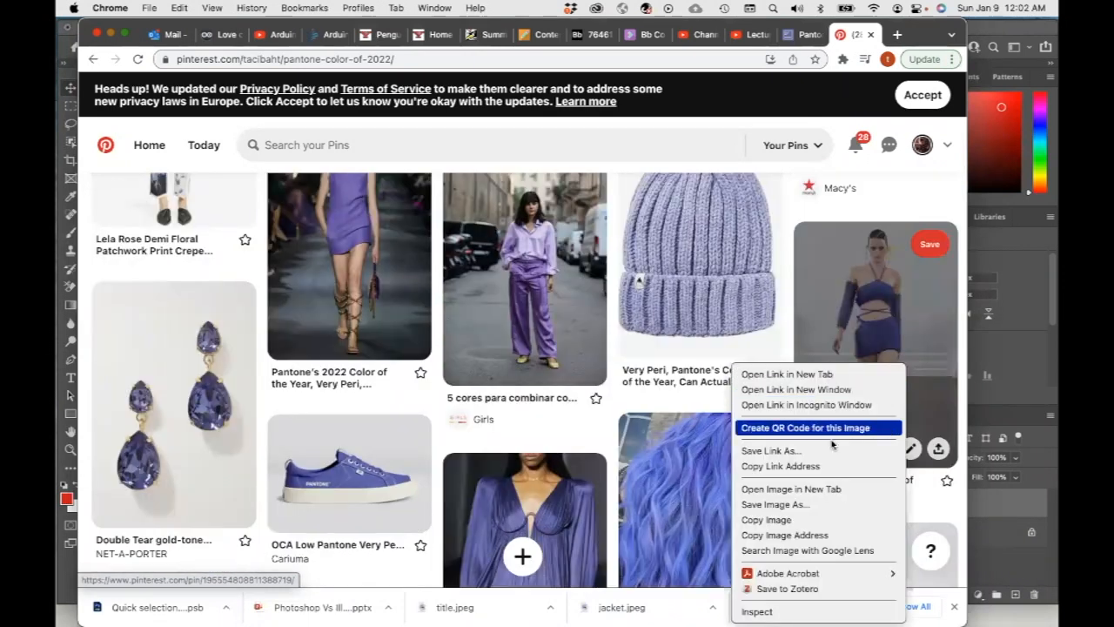
{"action": "left_click", "coordinate": [806, 518]}
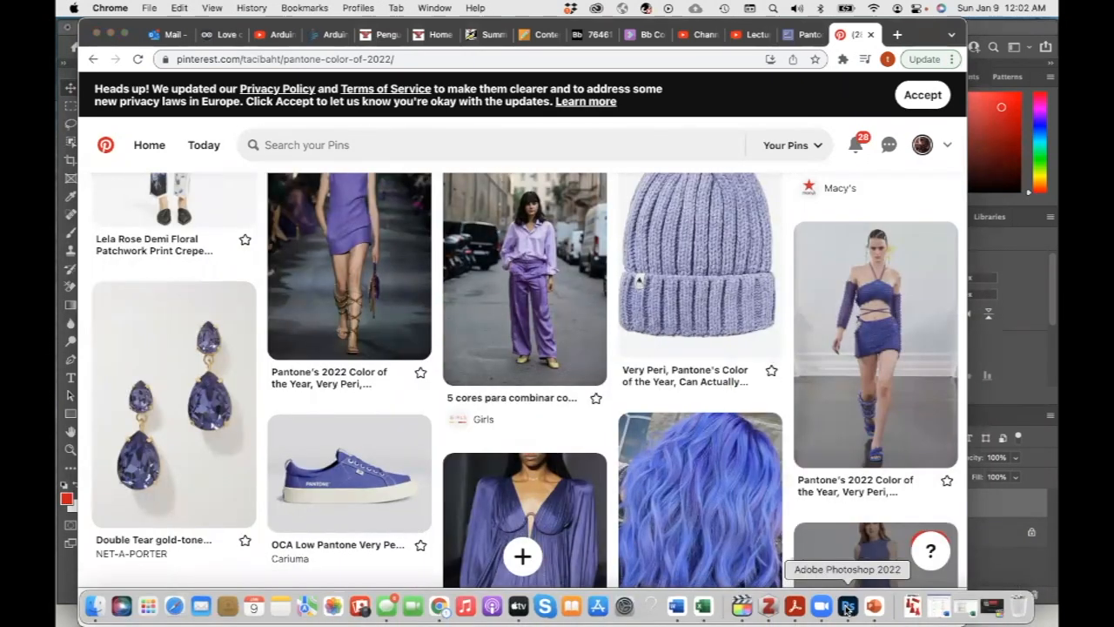
Create a new clipboard-sized document of 474 x 711 px and paste the runway model image into it
{"action": "left_click", "coordinate": [846, 609]}
{"action": "left_click", "coordinate": [163, 8]}
{"action": "left_click", "coordinate": [173, 27]}
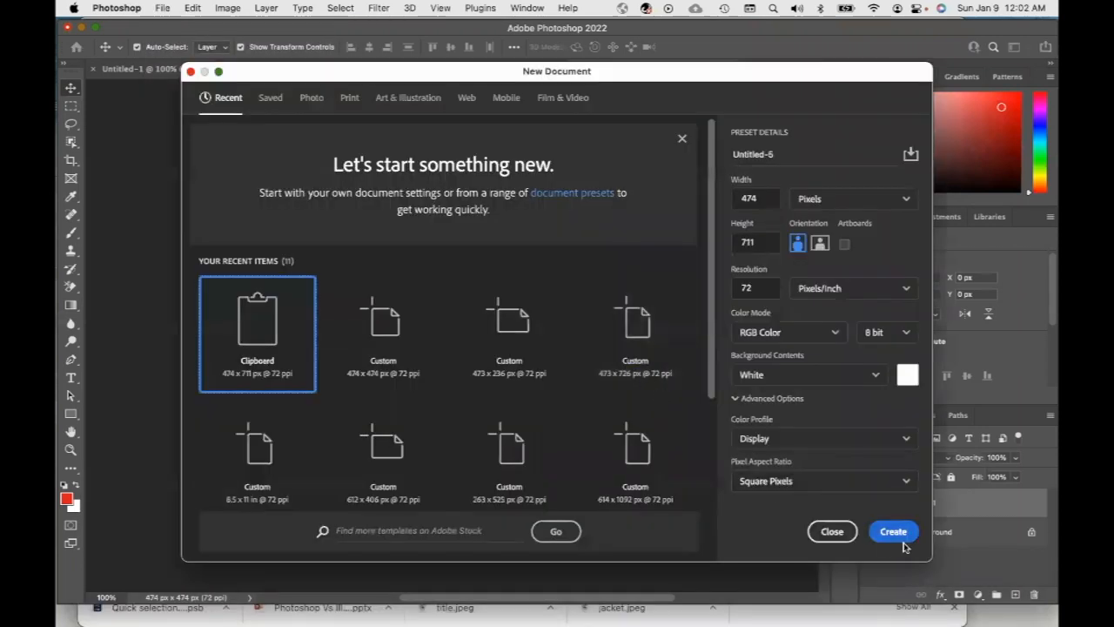
{"action": "left_click", "coordinate": [889, 533]}
{"action": "key", "text": "super+v"}
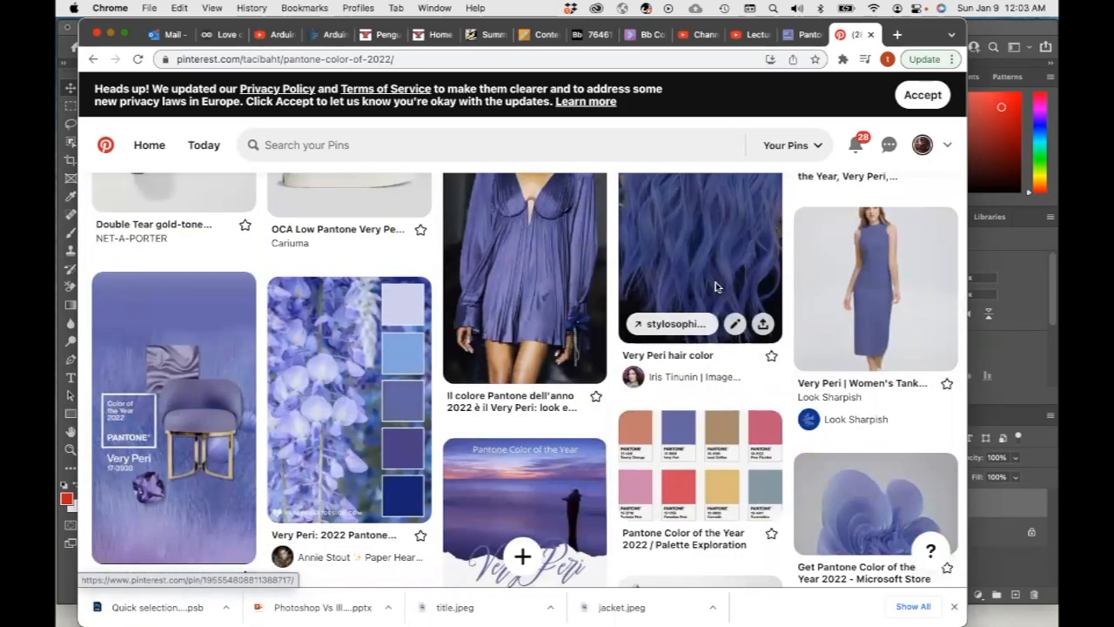
Copy the Very Peri hair colour image from the Pinterest board and return to Photoshop
{"action": "right_click", "coordinate": [716, 283]}
{"action": "left_click", "coordinate": [758, 442]}
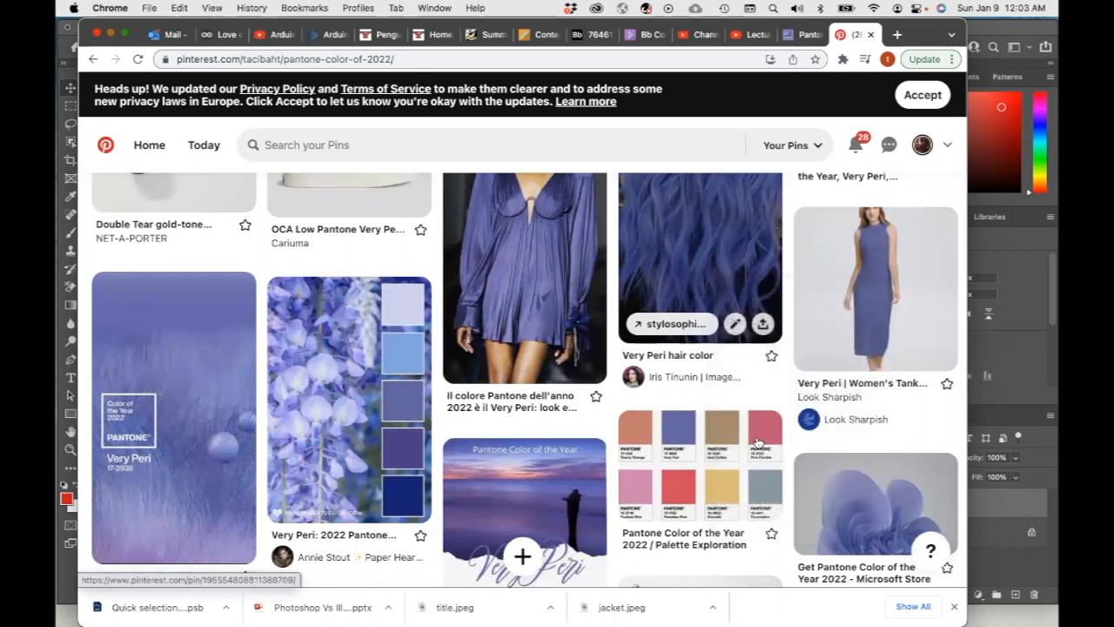
{"action": "left_click", "coordinate": [849, 607]}
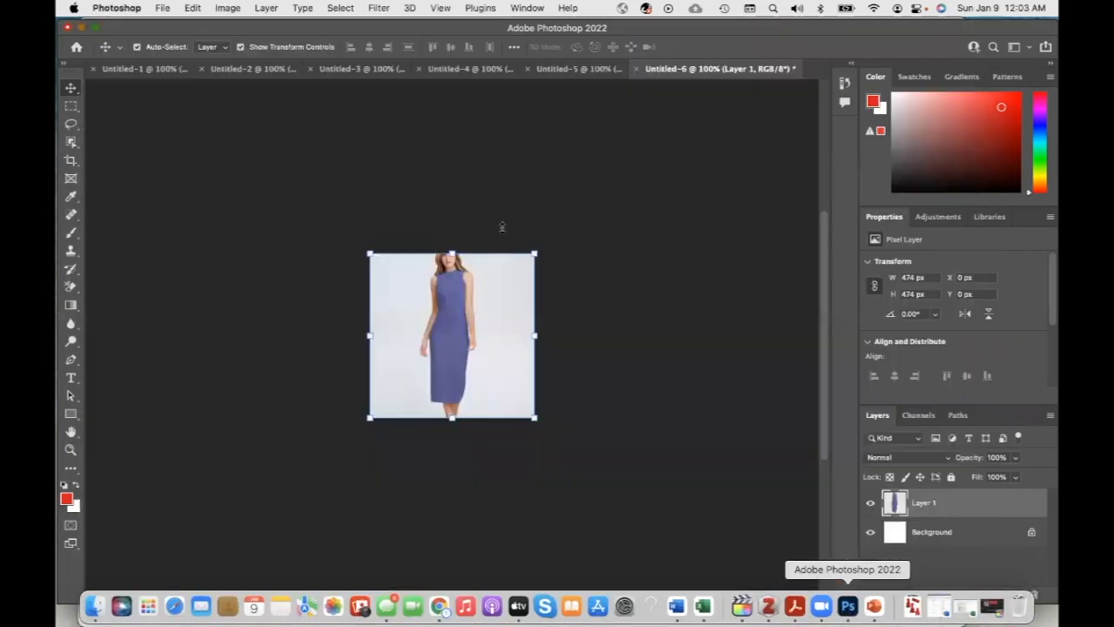
Create a new clipboard-sized document of 474 x 711 px and paste the hair image into it
{"action": "left_click", "coordinate": [163, 7]}
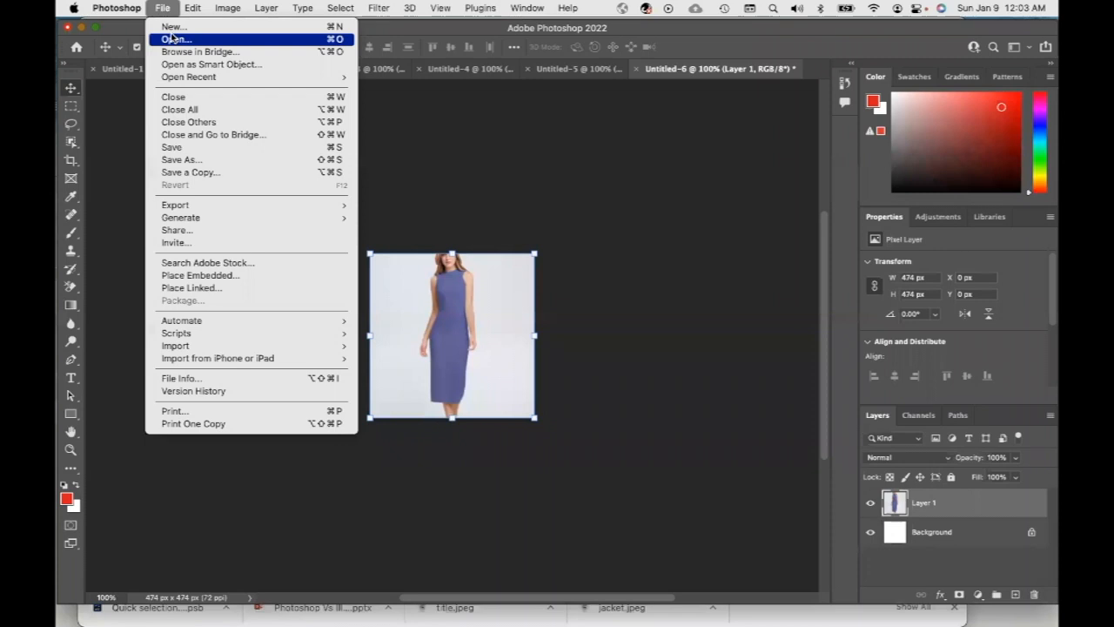
{"action": "left_click", "coordinate": [173, 26]}
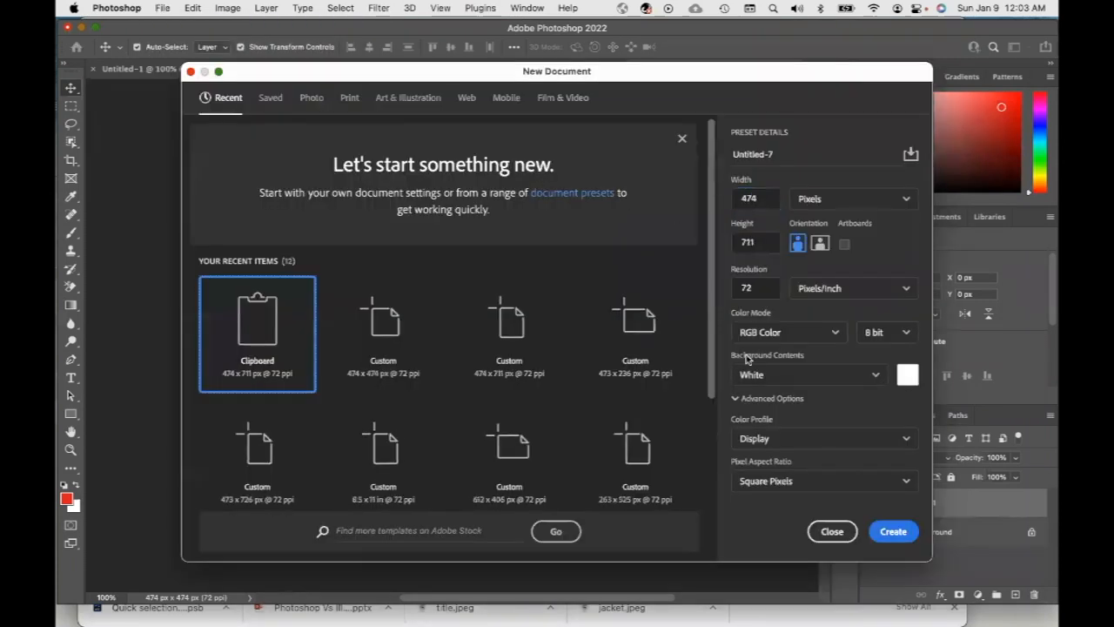
{"action": "left_click", "coordinate": [885, 532]}
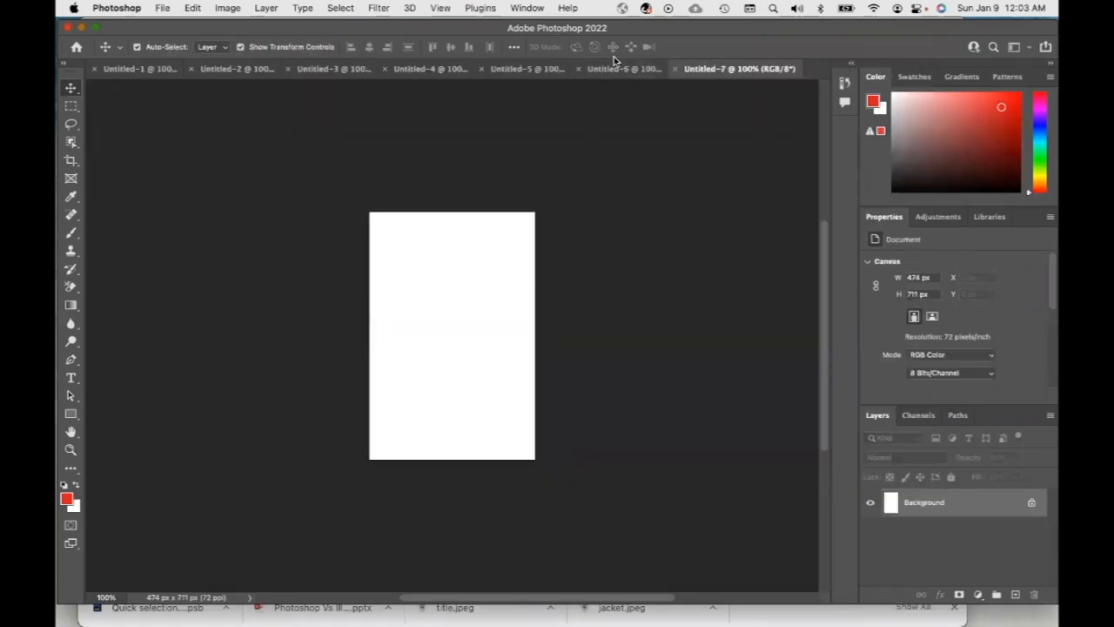
{"action": "key", "text": "super+v"}
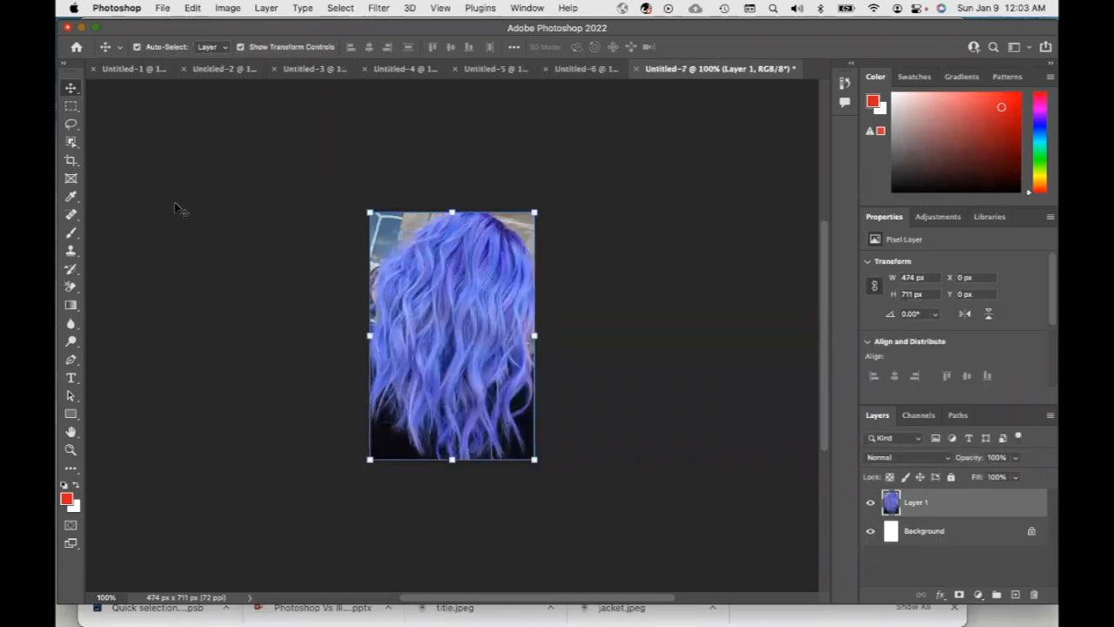
Browse through the open untitled documents to compare the pasted images
{"action": "left_click", "coordinate": [128, 70]}
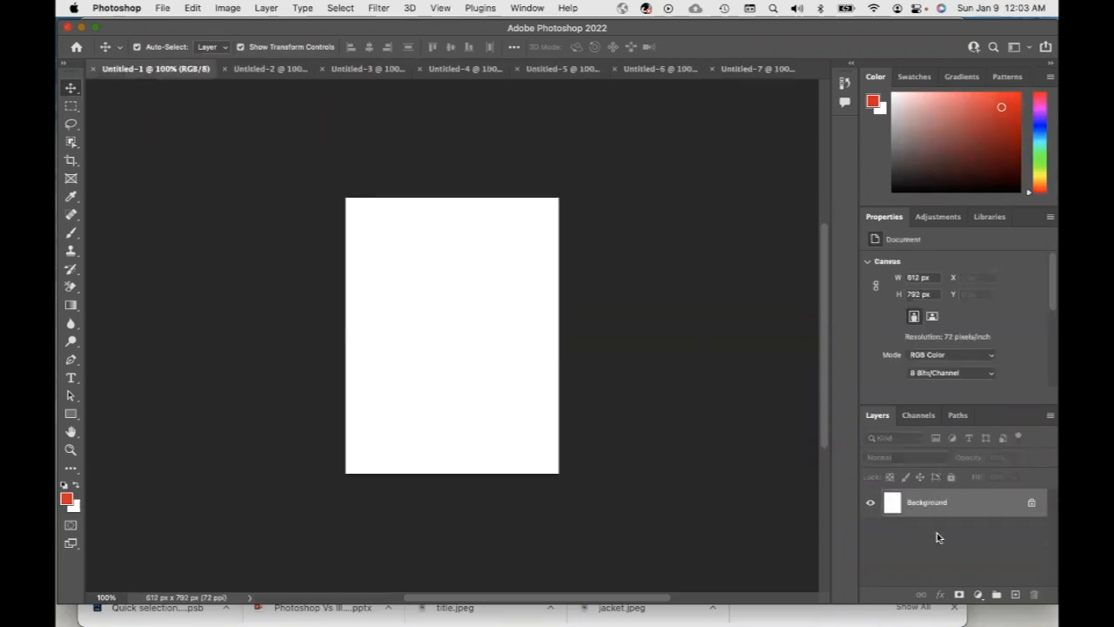
{"action": "left_click", "coordinate": [270, 68]}
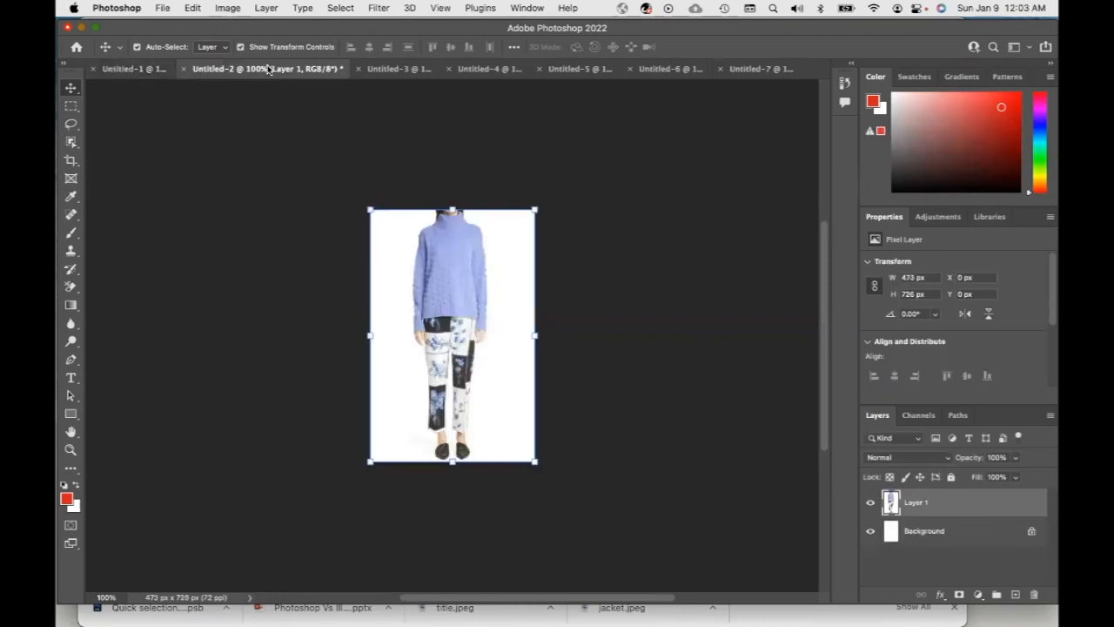
{"action": "left_click", "coordinate": [392, 70]}
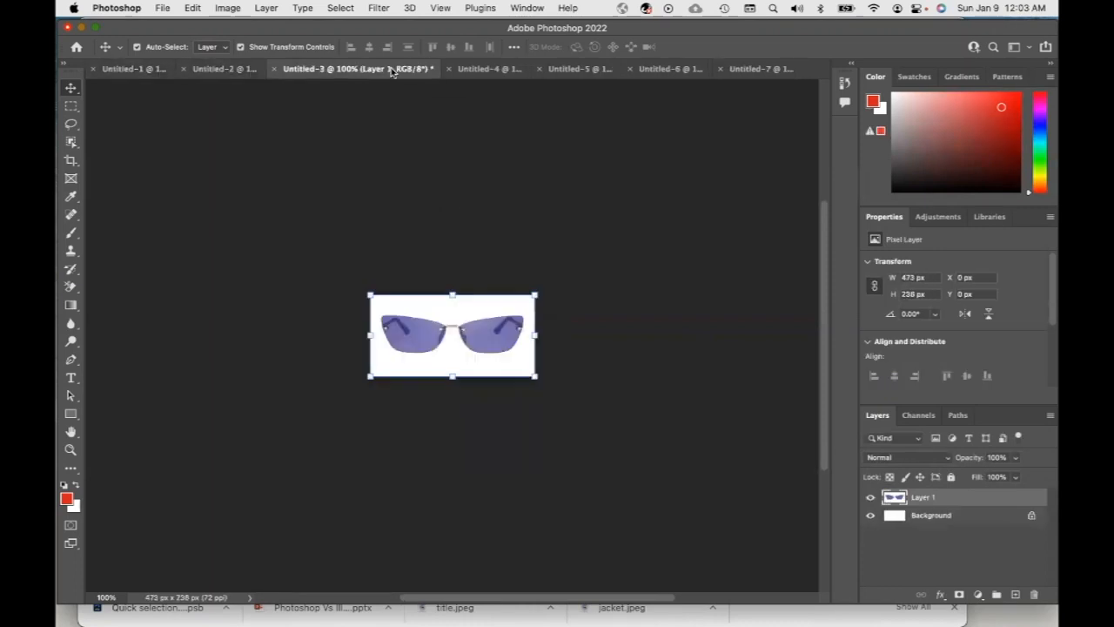
{"action": "left_click", "coordinate": [503, 72]}
{"action": "left_click", "coordinate": [223, 70]}
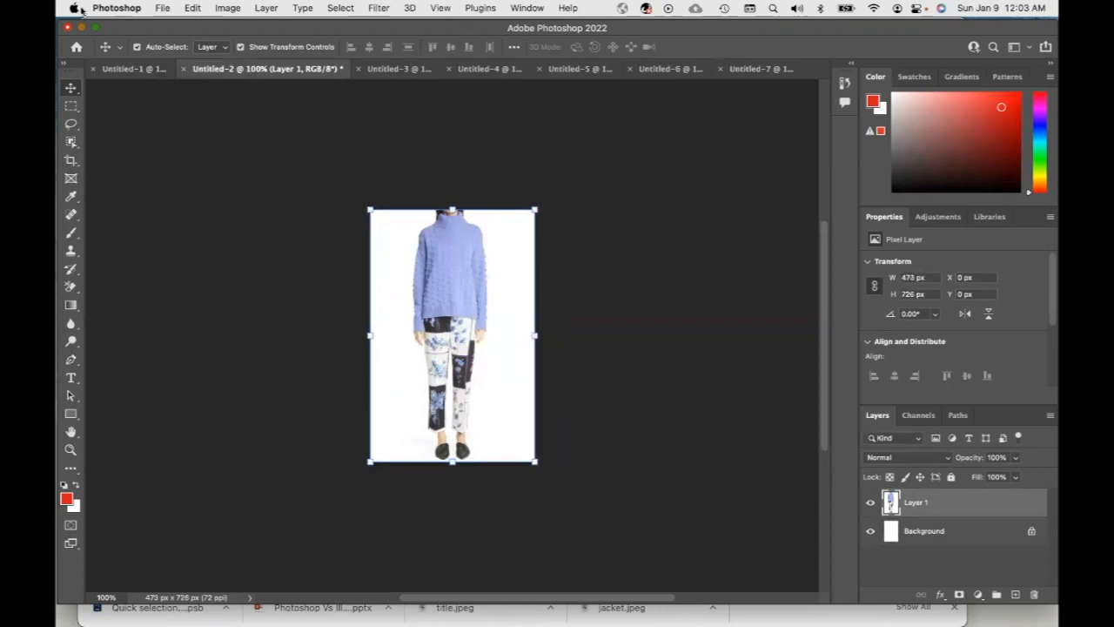
{"action": "left_click", "coordinate": [118, 72]}
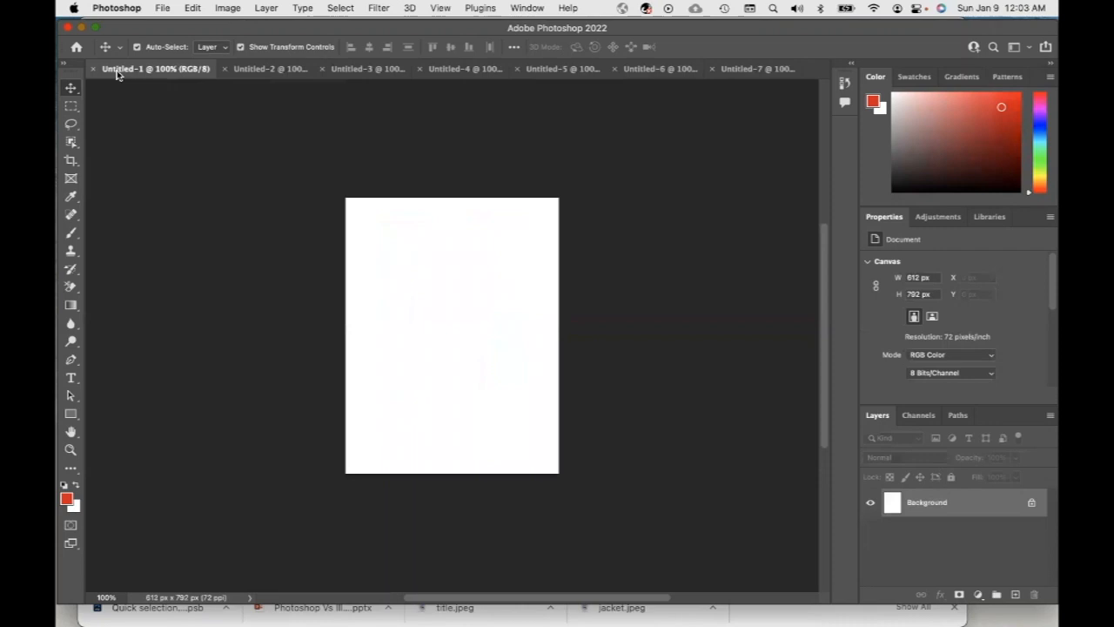
{"action": "left_click", "coordinate": [269, 72]}
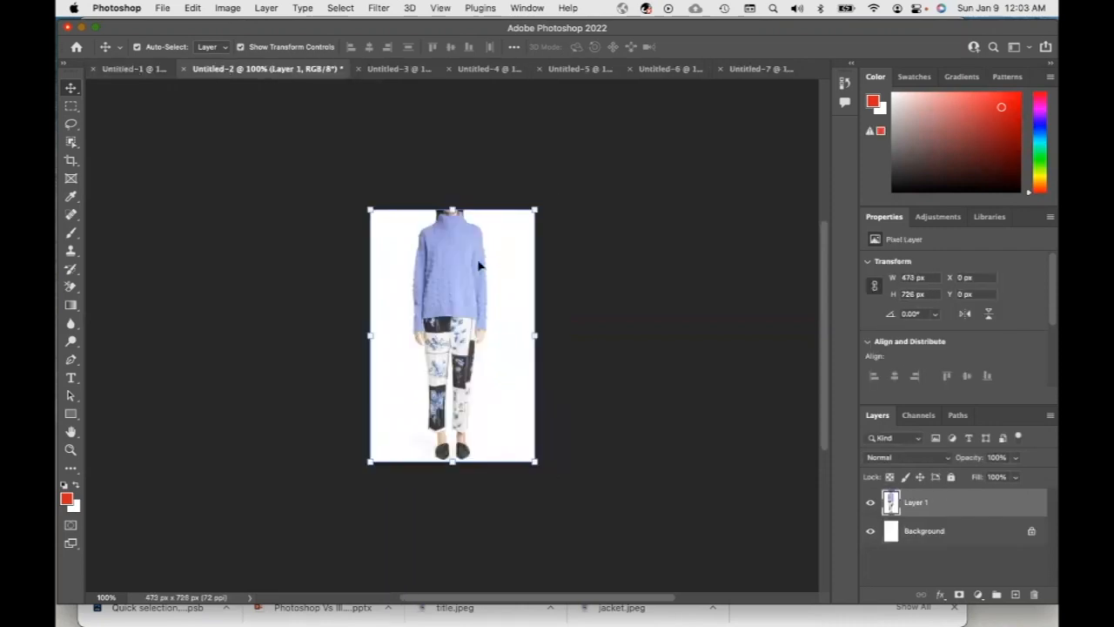
{"action": "left_click", "coordinate": [229, 9]}
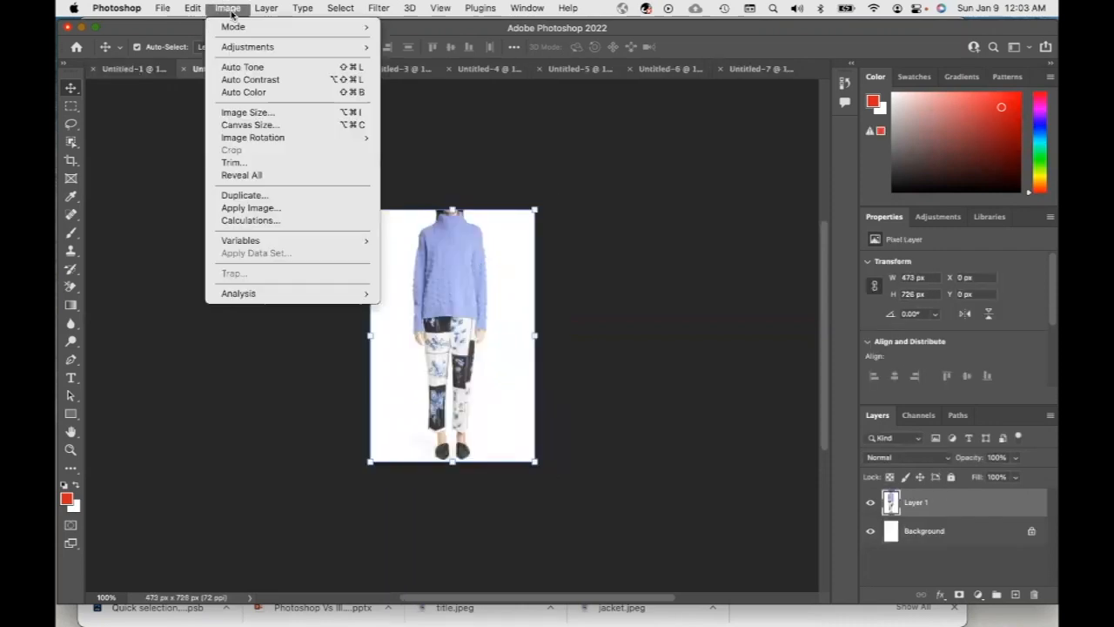
{"action": "left_click", "coordinate": [248, 113]}
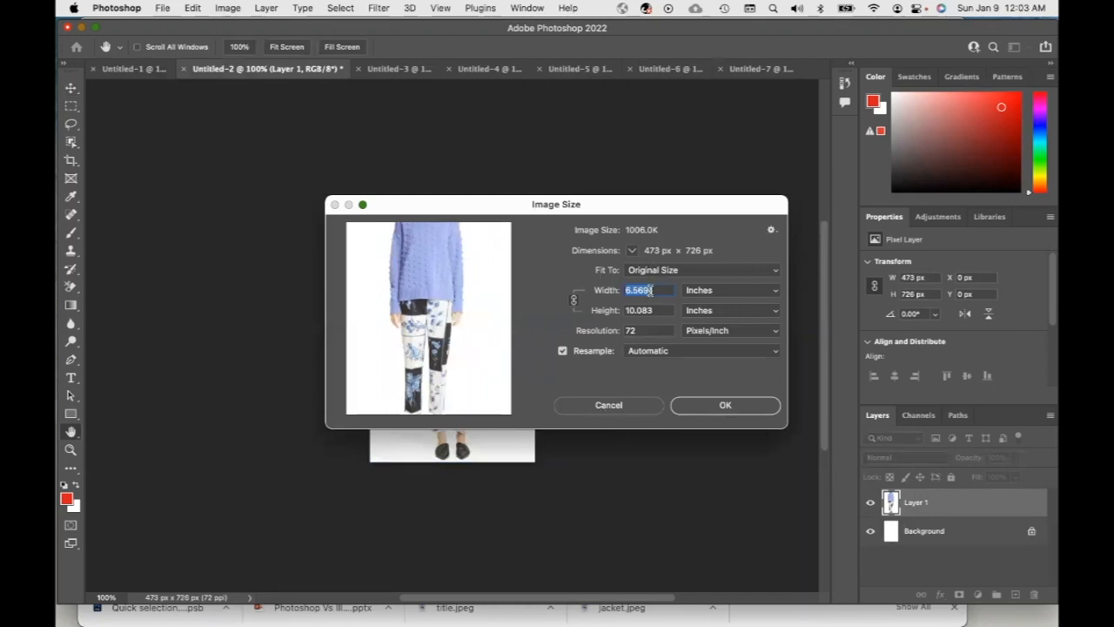
{"action": "left_click", "coordinate": [639, 406]}
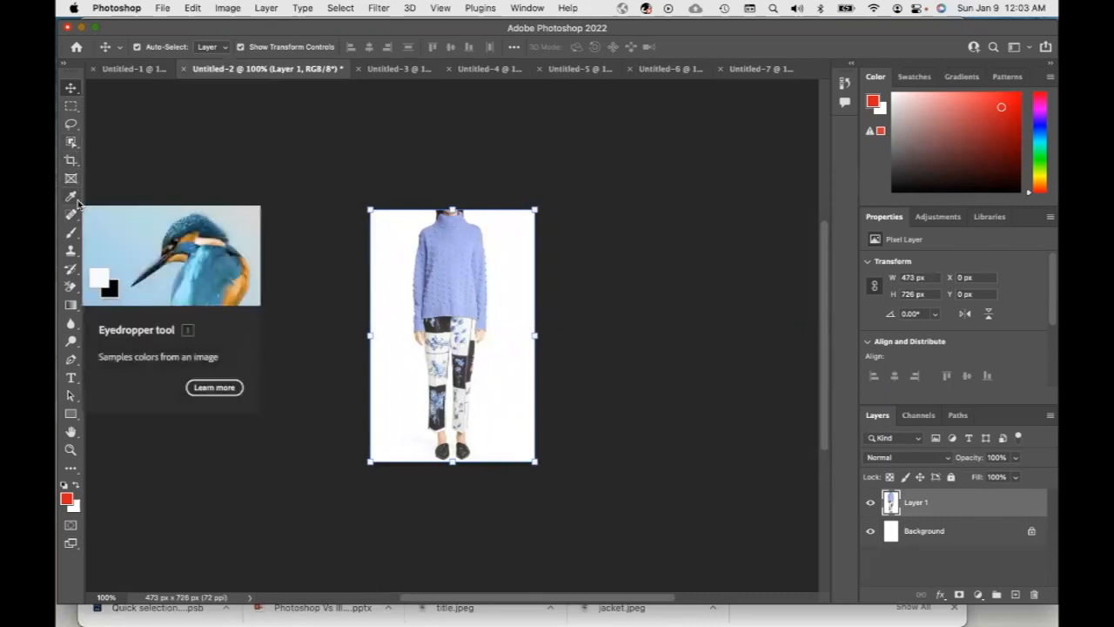
Select the model's sweater and trousers with the Object Selection tool and paste them into the Untitled-1 document
{"action": "left_click", "coordinate": [74, 143]}
{"action": "left_click", "coordinate": [77, 154]}
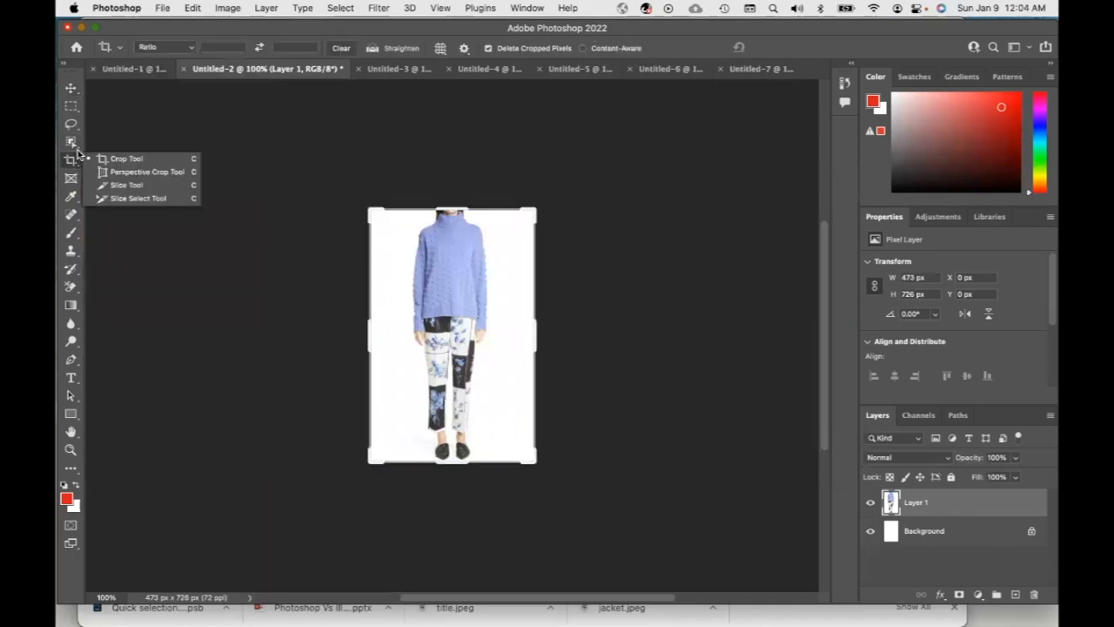
{"action": "left_click", "coordinate": [75, 145]}
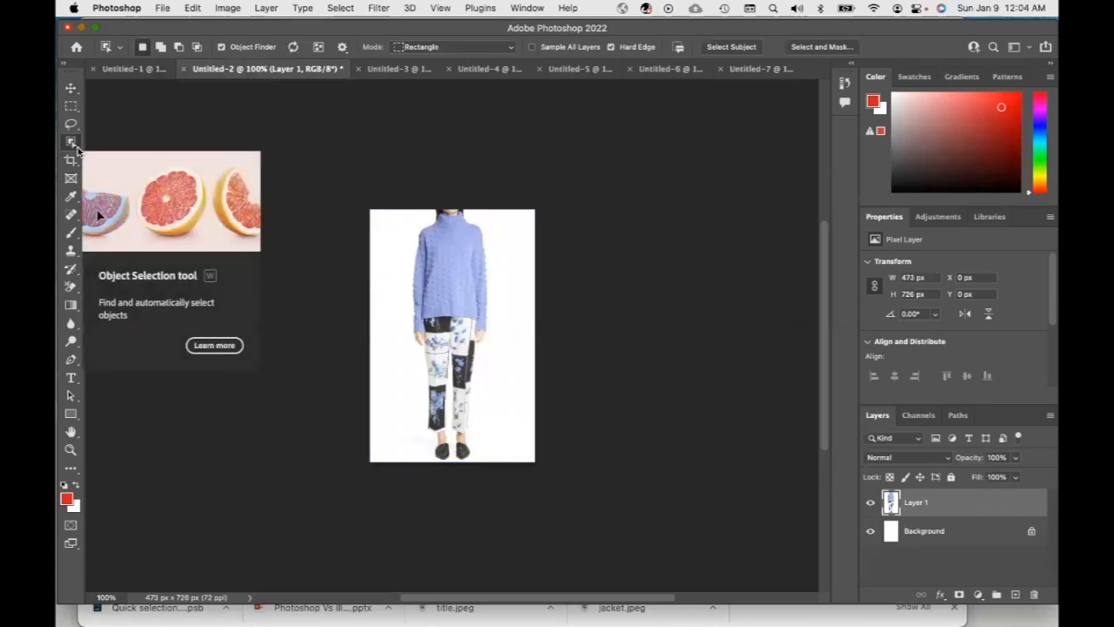
{"action": "right_click", "coordinate": [76, 146]}
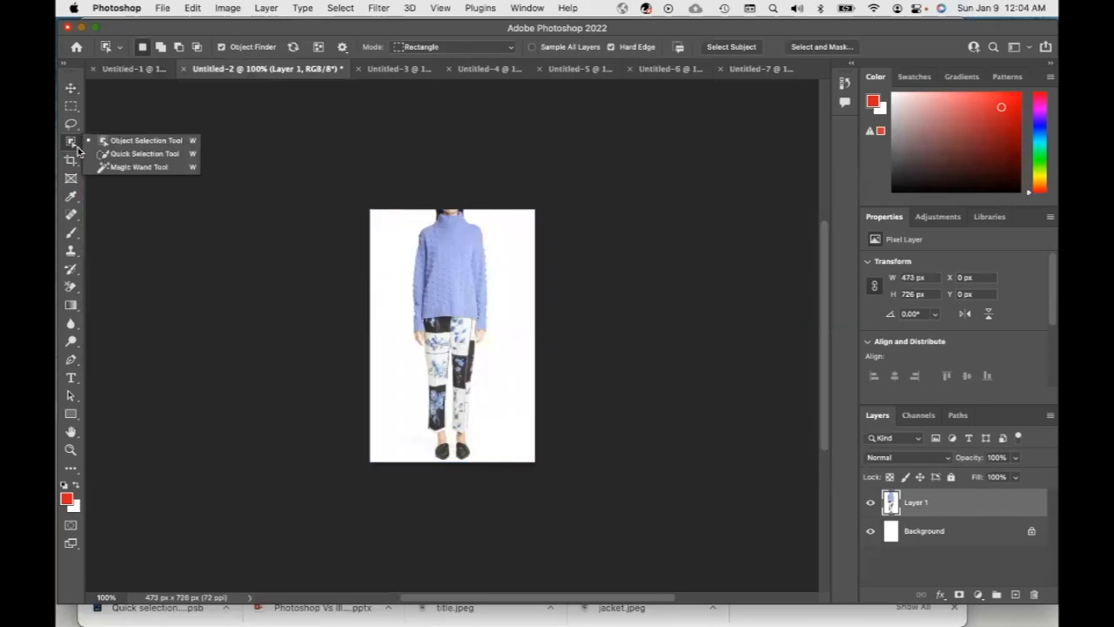
{"action": "left_click", "coordinate": [122, 142]}
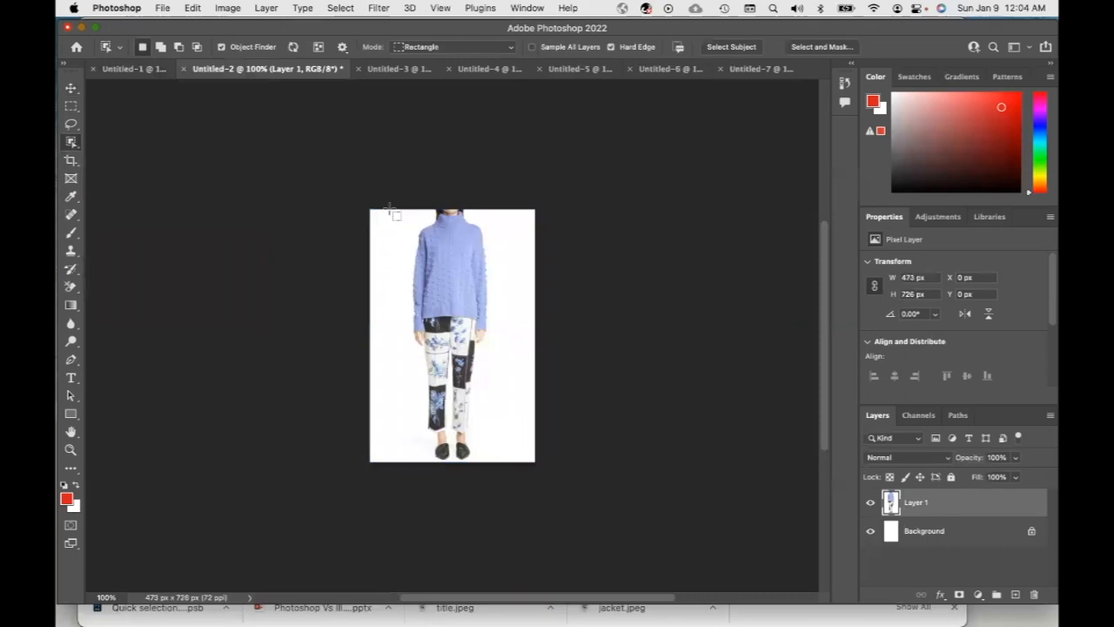
{"action": "left_click_drag", "start_coordinate": [390, 210], "coordinate": [508, 465]}
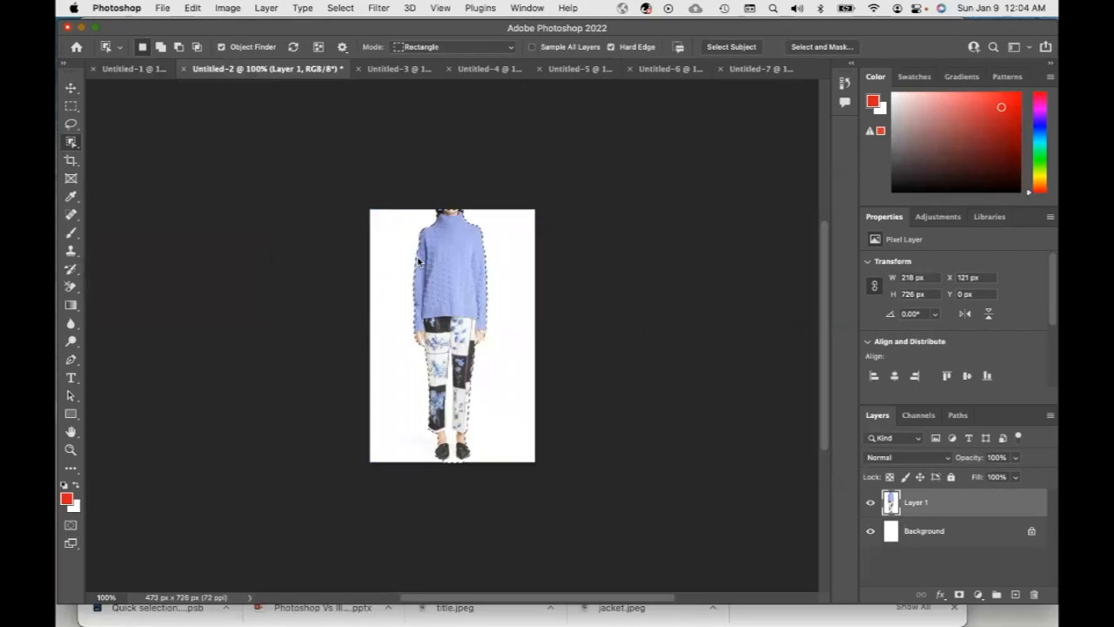
{"action": "left_click", "coordinate": [137, 68]}
{"action": "key", "text": "super+v"}
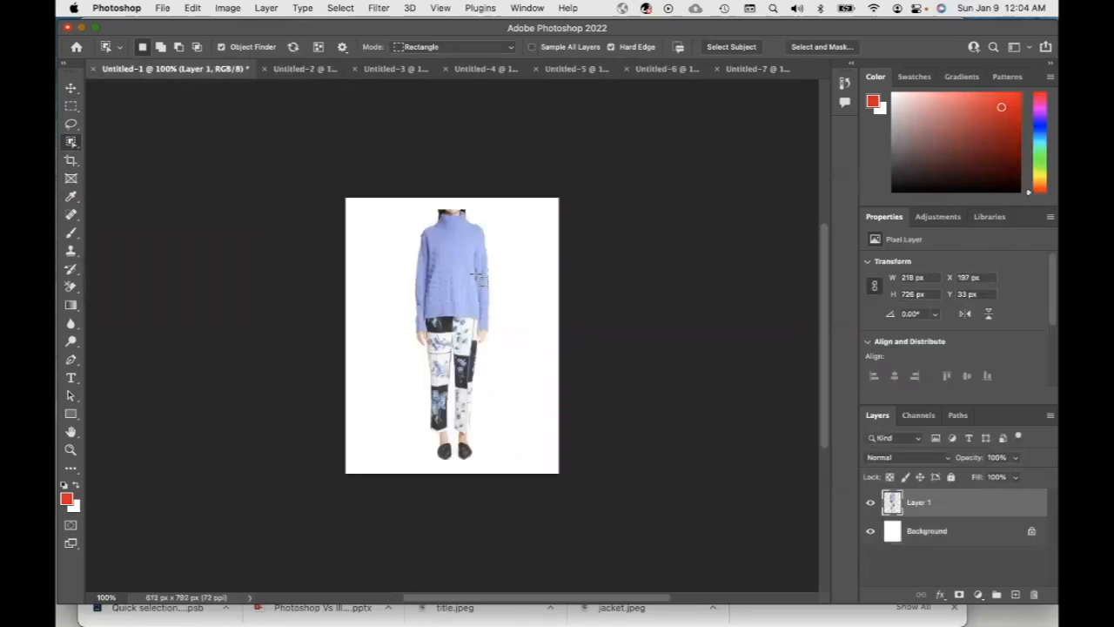
Select the sunglasses in Untitled-3 with the Object Selection tool and paste them into Untitled-1
{"action": "left_click", "coordinate": [396, 69]}
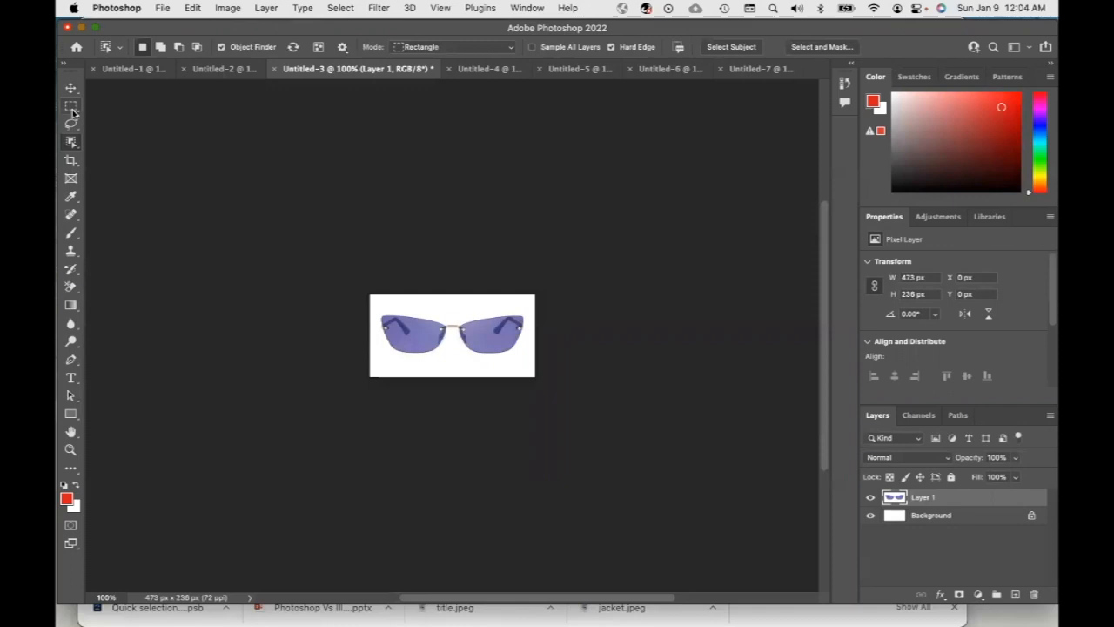
{"action": "left_click_drag", "start_coordinate": [371, 296], "coordinate": [538, 378]}
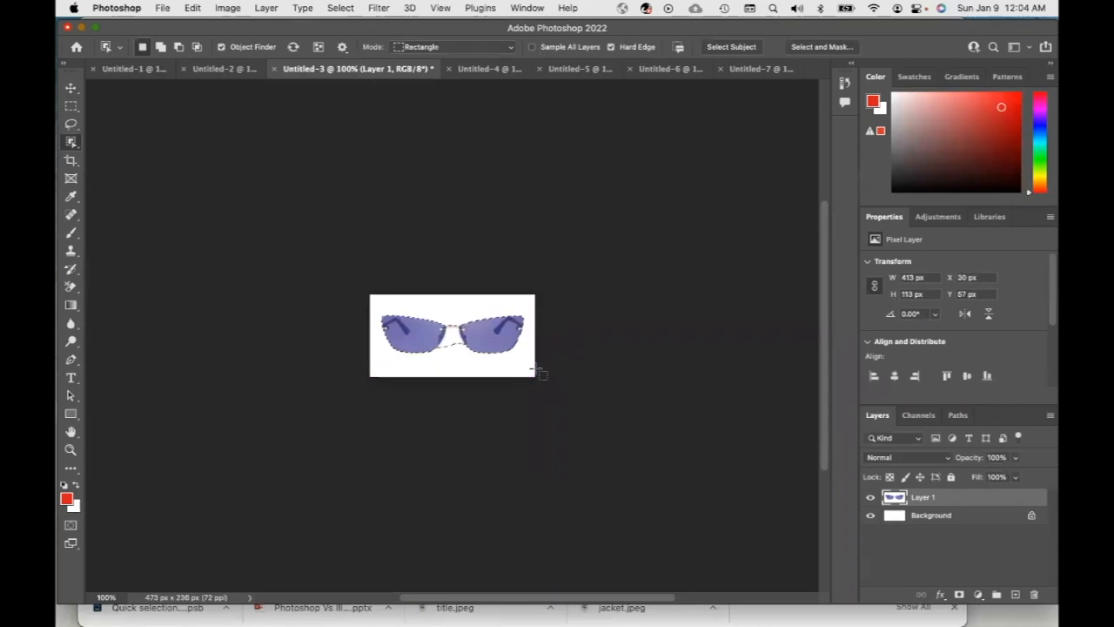
{"action": "left_click", "coordinate": [450, 341]}
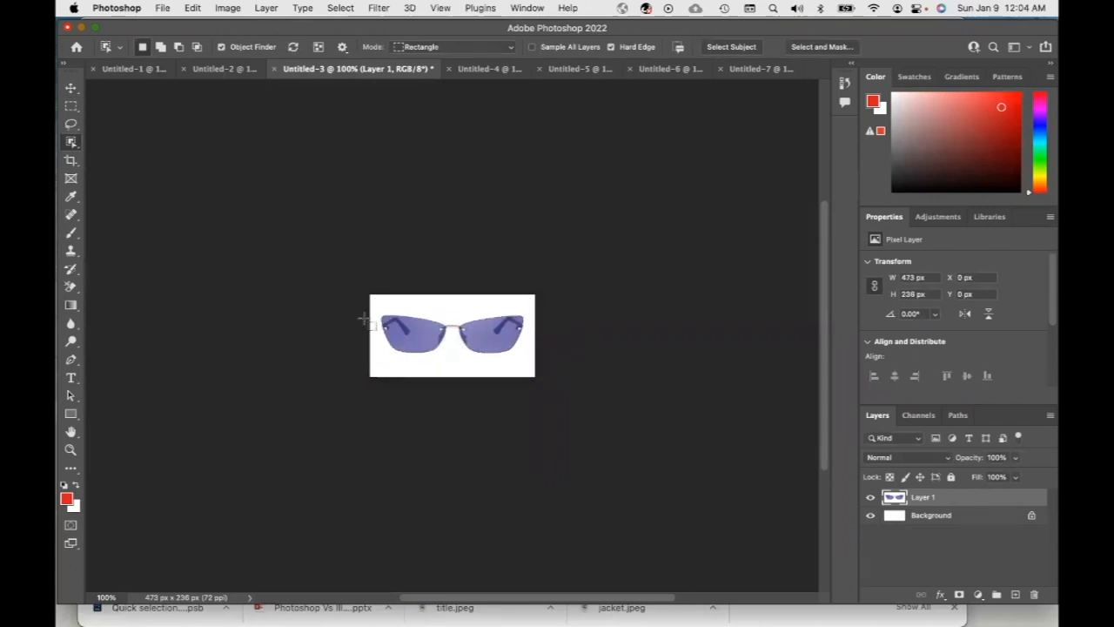
{"action": "left_click_drag", "start_coordinate": [373, 309], "coordinate": [525, 352]}
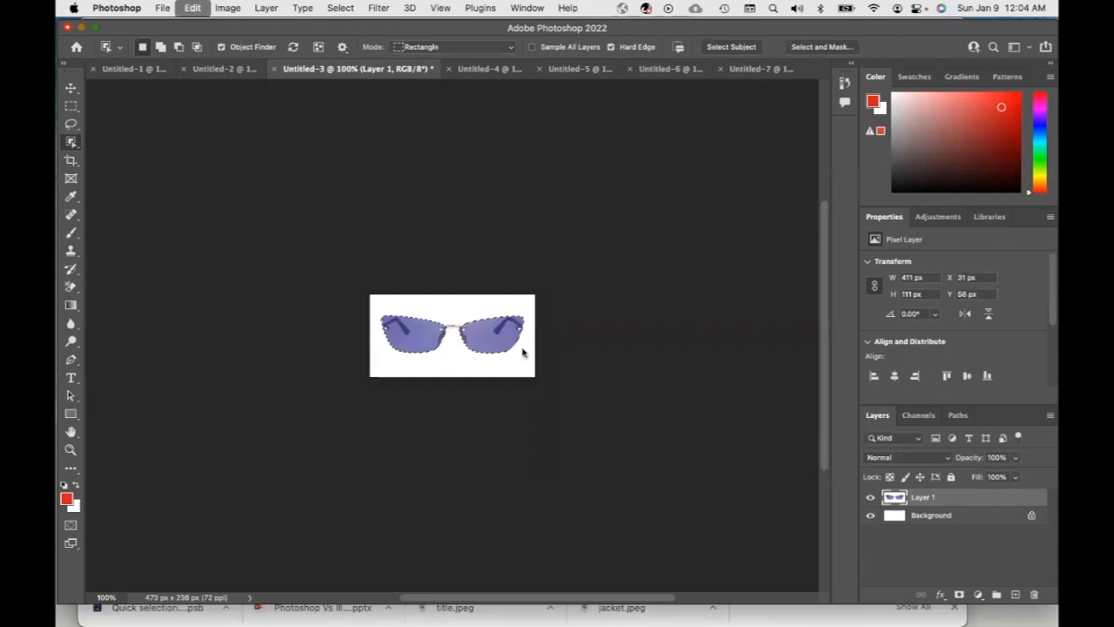
{"action": "left_click", "coordinate": [109, 68]}
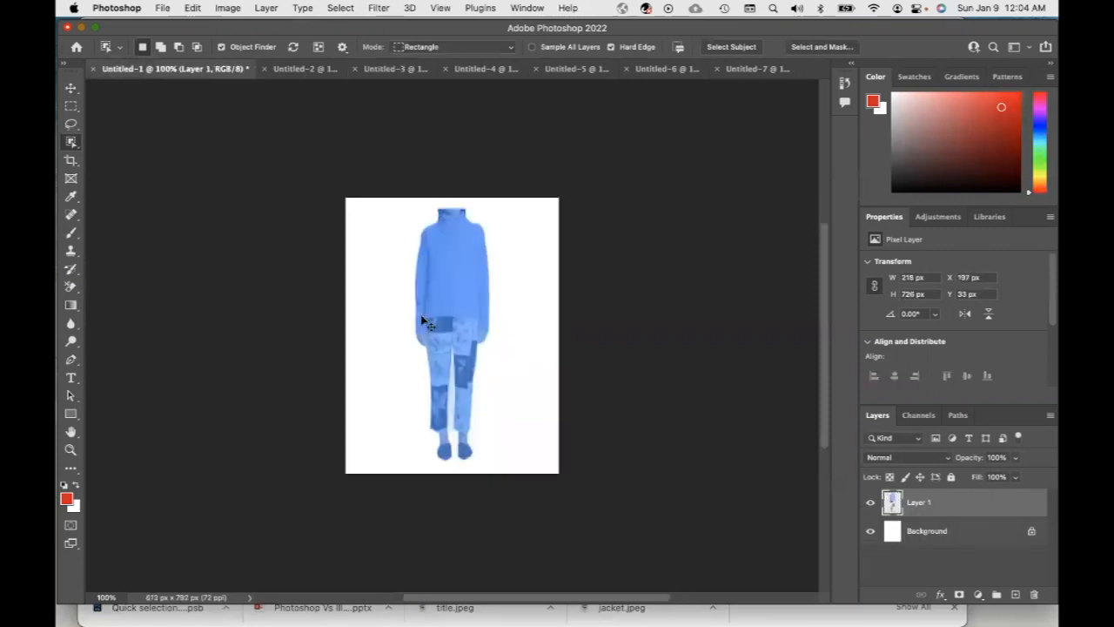
{"action": "key", "text": "super+v"}
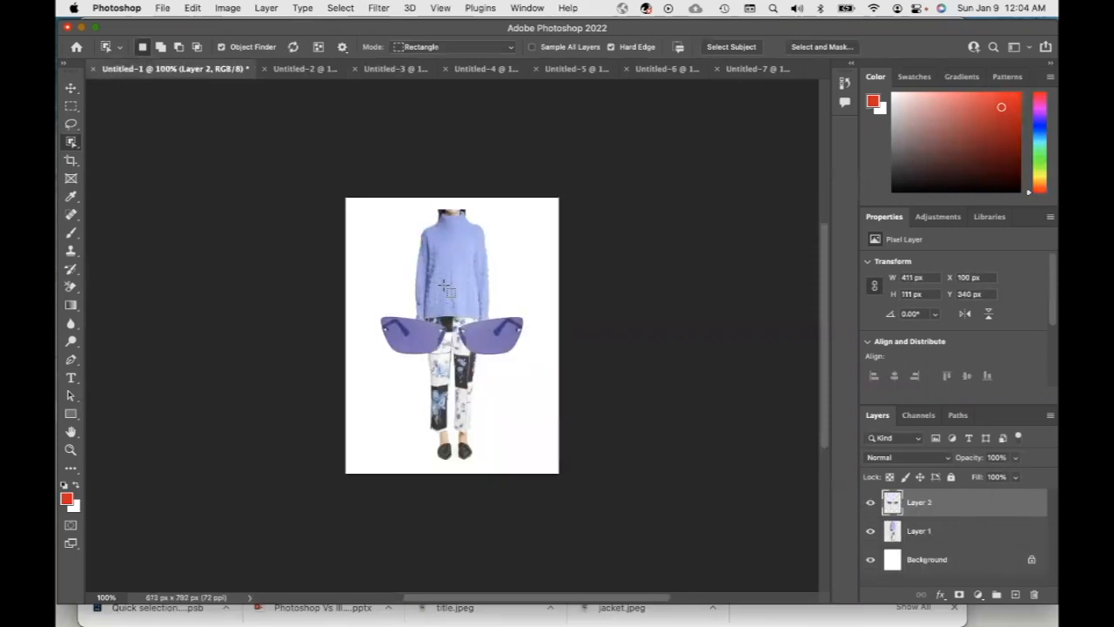
Move the outfit layer to the left side of the page and scale it down to about 66%
{"action": "left_click", "coordinate": [71, 88]}
{"action": "left_click", "coordinate": [452, 270]}
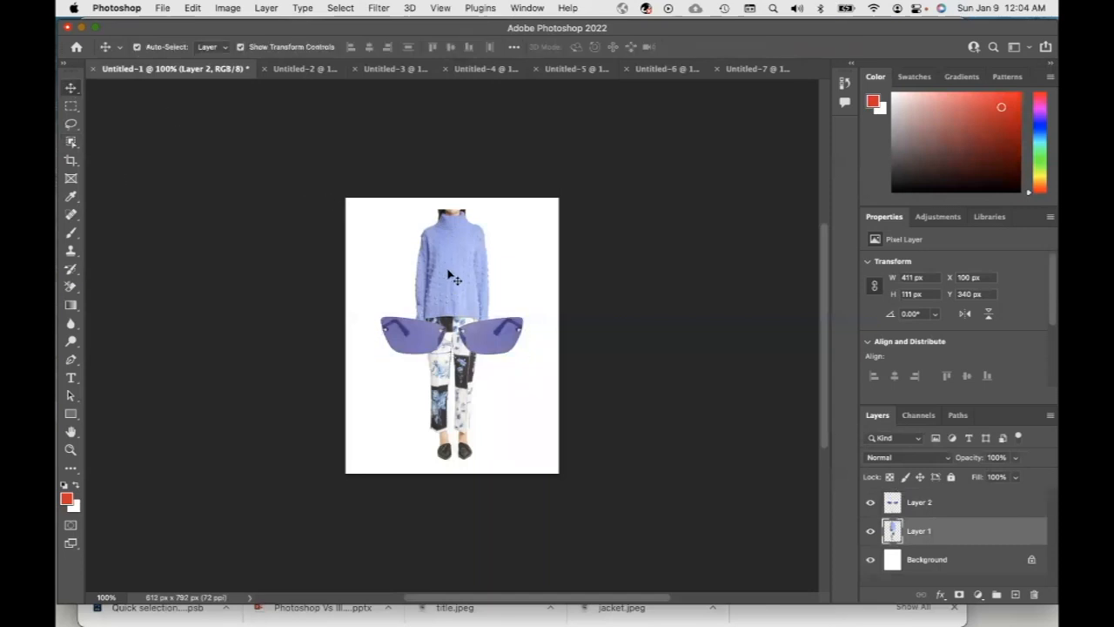
{"action": "left_click_drag", "start_coordinate": [452, 270], "coordinate": [396, 281]}
{"action": "left_click_drag", "start_coordinate": [433, 219], "coordinate": [408, 307]}
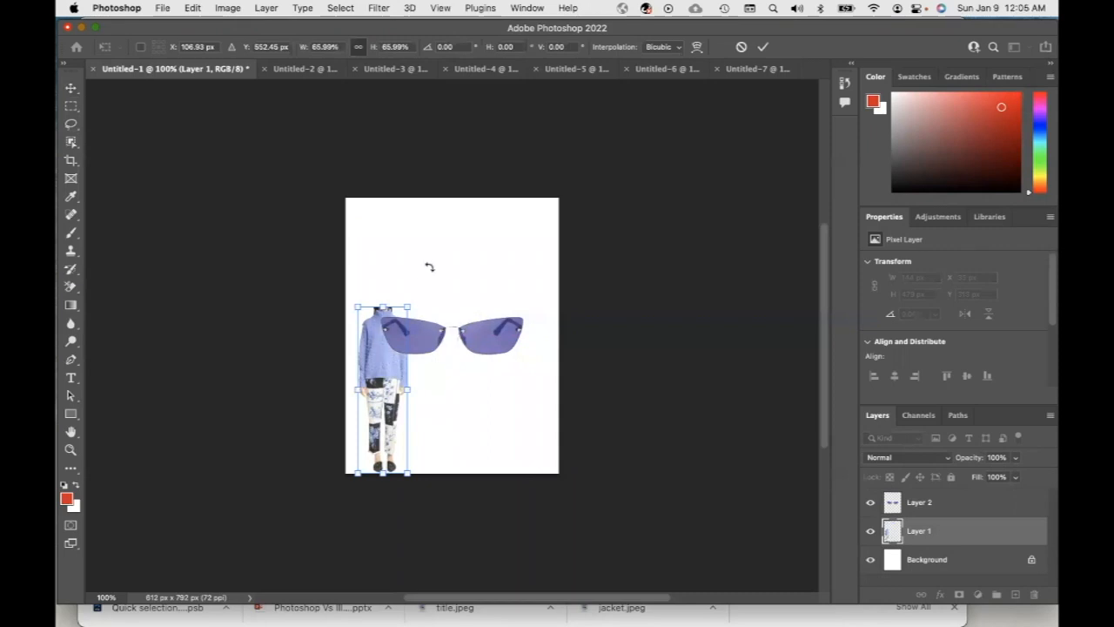
Scale the sunglasses layer down to about 42% and place it at the upper left of the page
{"action": "left_click", "coordinate": [914, 505]}
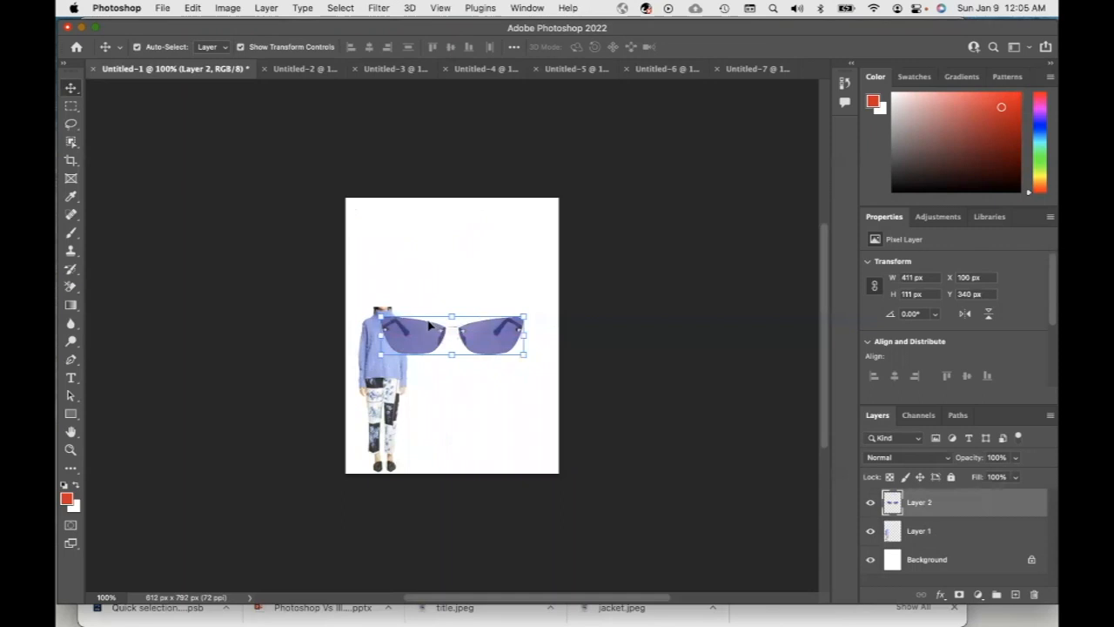
{"action": "left_click_drag", "start_coordinate": [427, 326], "coordinate": [367, 281]}
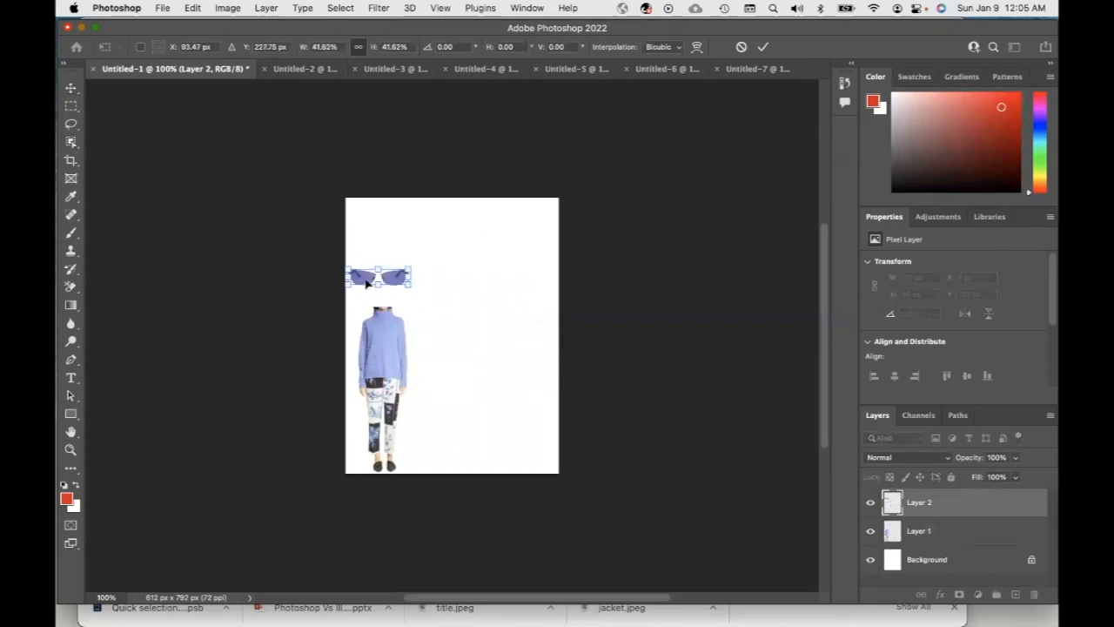
{"action": "left_click", "coordinate": [476, 74]}
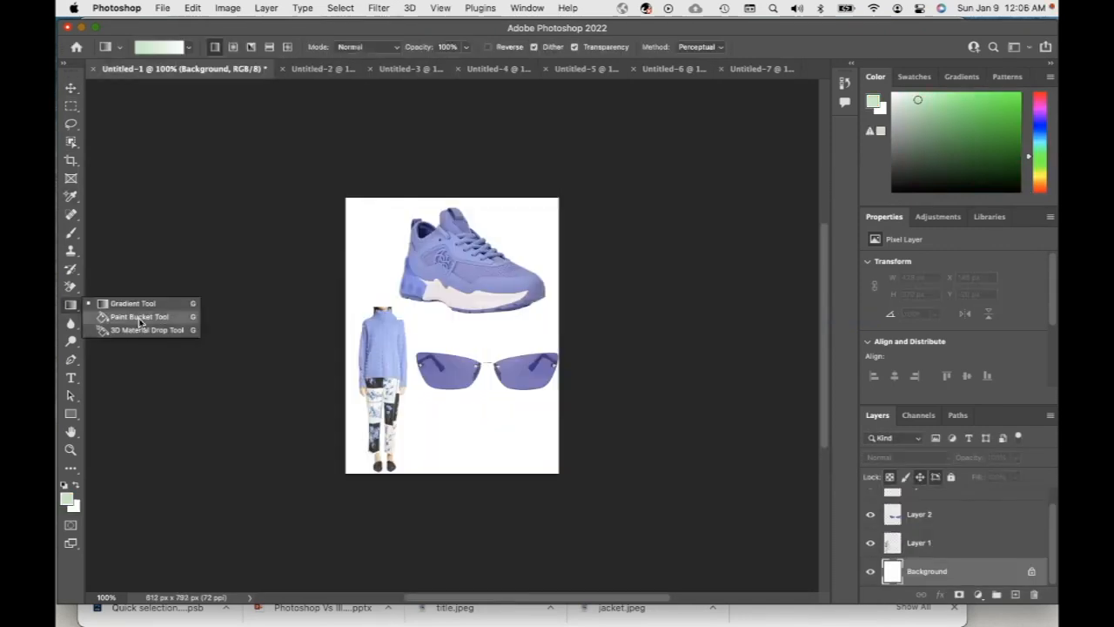
Fill the background with light green using the Paint Bucket tool, then select the sneaker layer with the Move tool
{"action": "left_click", "coordinate": [111, 317]}
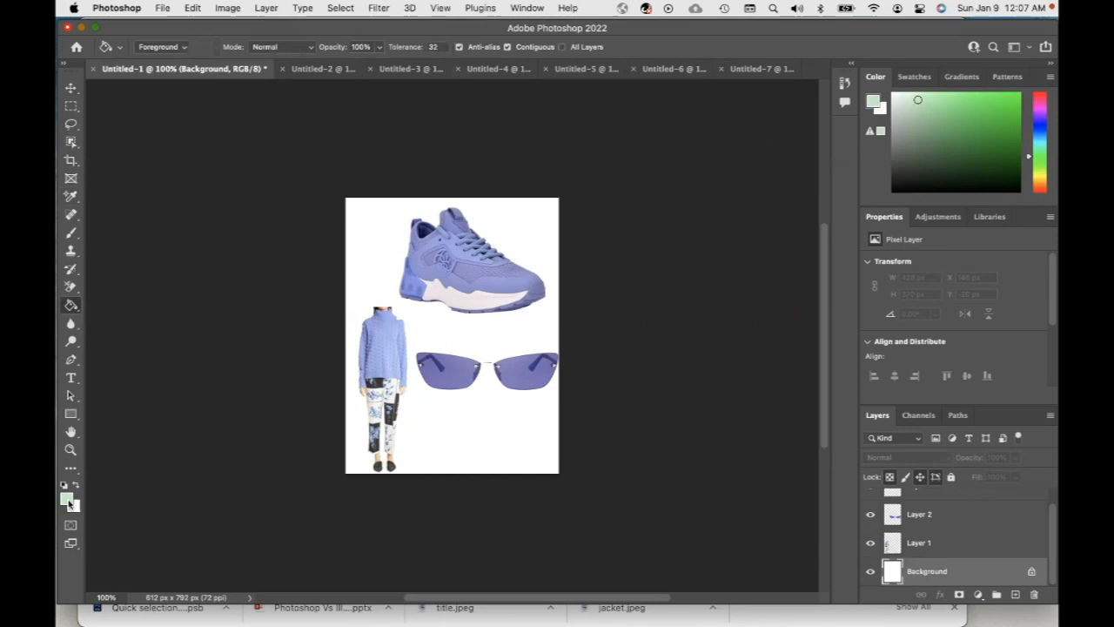
{"action": "left_click", "coordinate": [370, 229]}
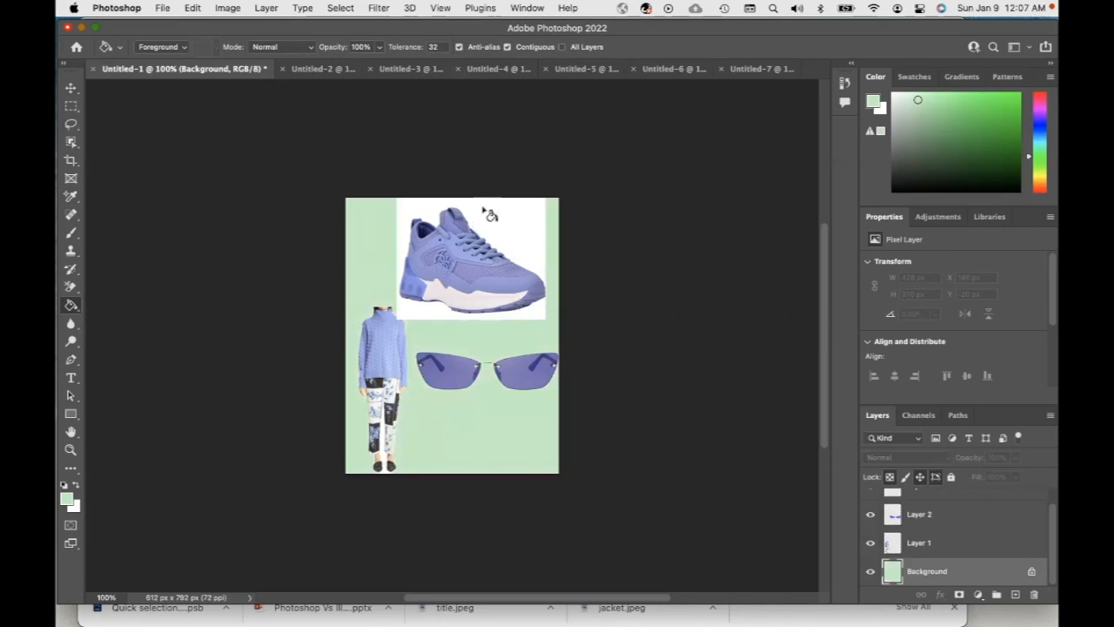
{"action": "left_click", "coordinate": [71, 88]}
{"action": "left_click", "coordinate": [421, 272]}
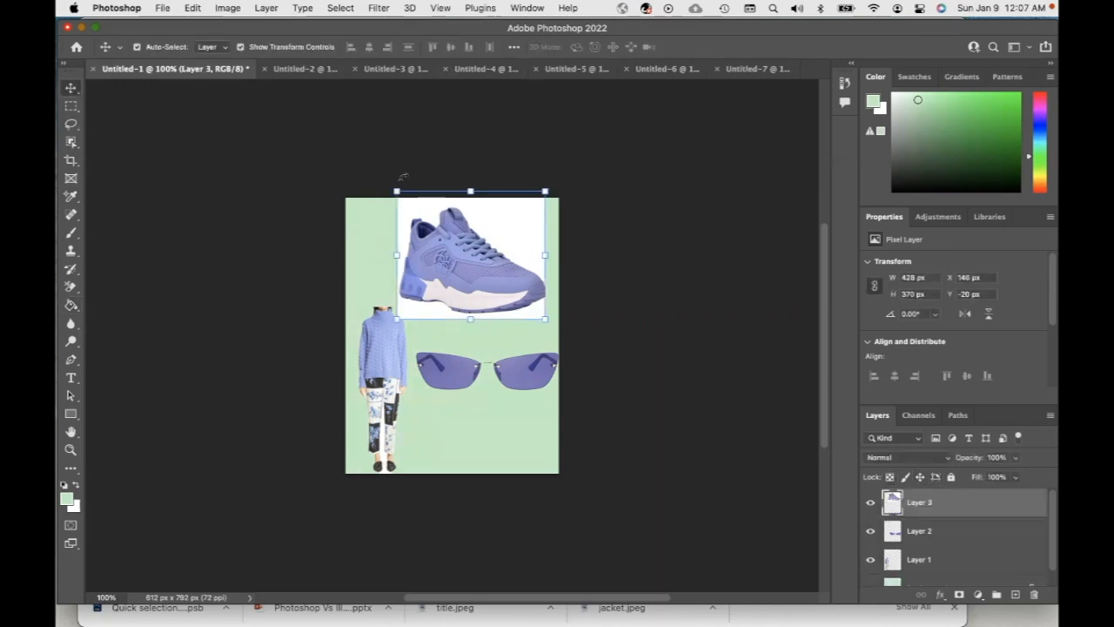
Scale the white-backed sneaker layer down to about 47% and move it to the top of the page
{"action": "left_click_drag", "start_coordinate": [397, 190], "coordinate": [473, 258]}
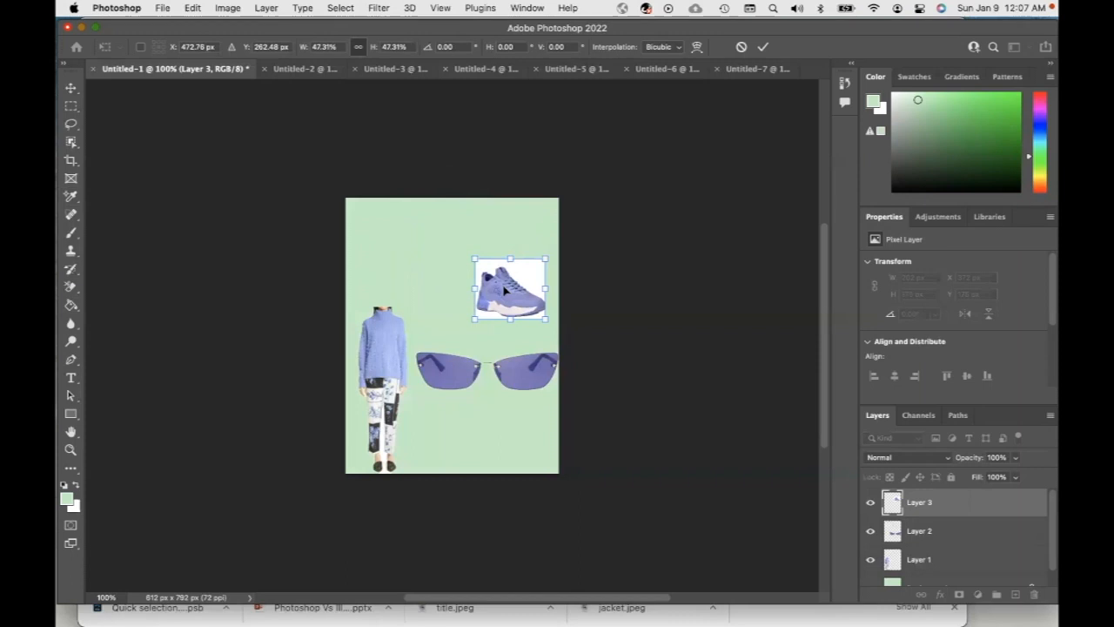
{"action": "left_click_drag", "start_coordinate": [505, 292], "coordinate": [461, 241]}
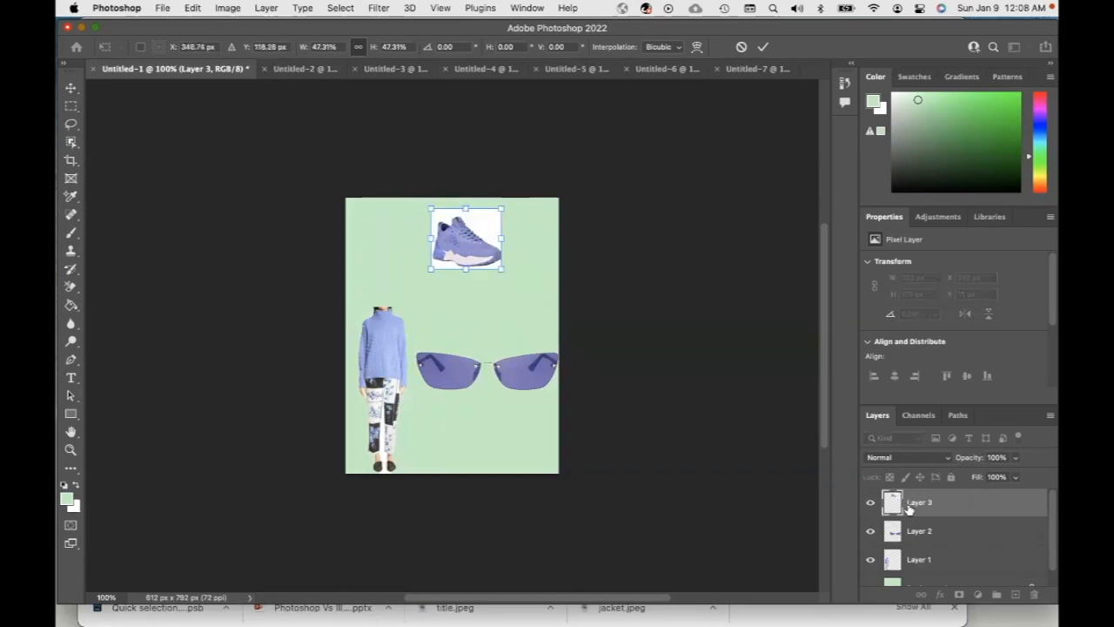
{"action": "key", "text": "Return"}
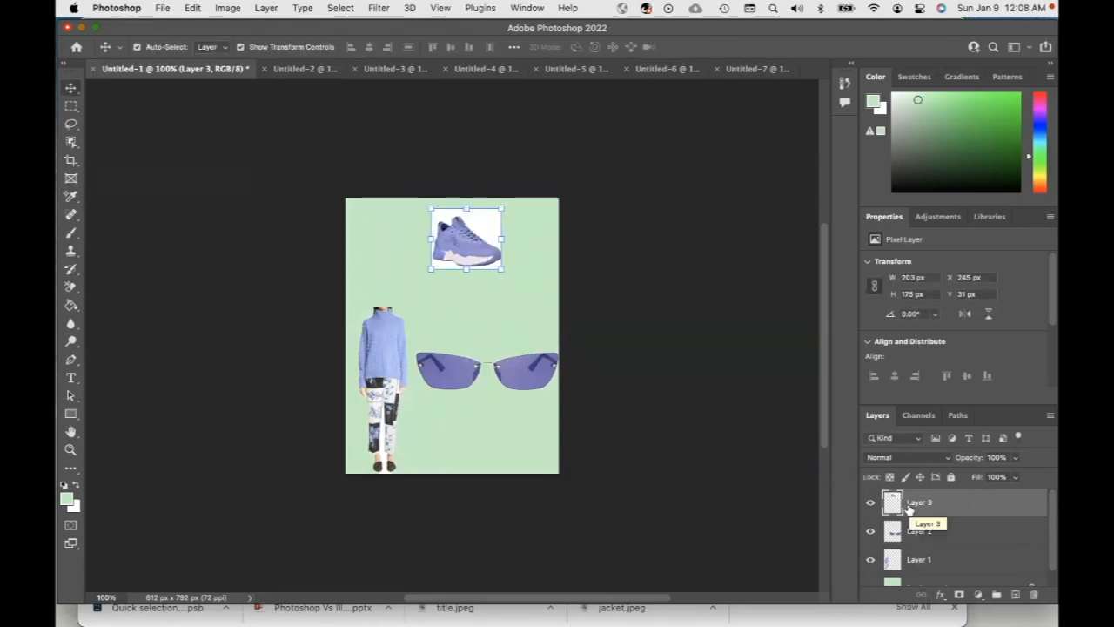
Replace the white-backed sneaker layer with the sneaker cut out of Untitled-4 using the Object Selection tool in Rectangle mode
{"action": "key", "text": "BackSpace"}
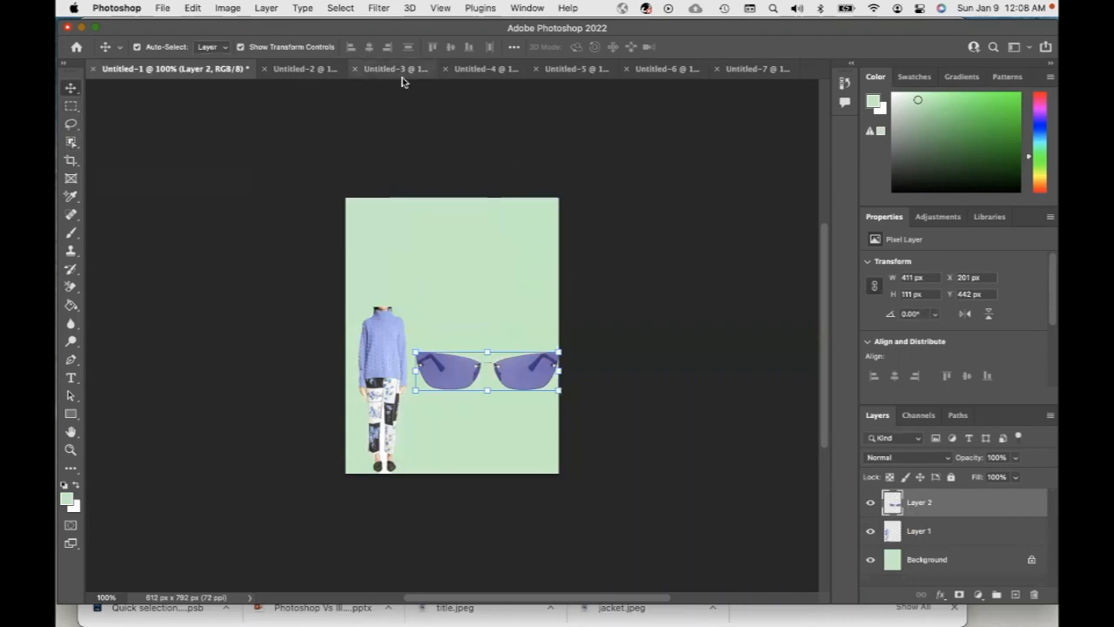
{"action": "left_click", "coordinate": [492, 70]}
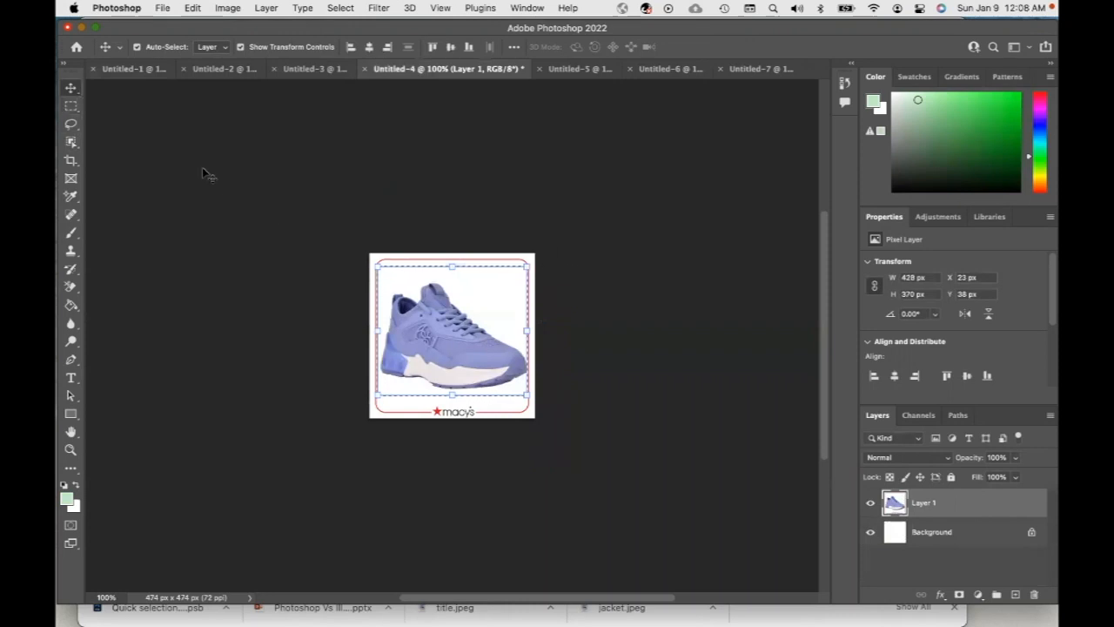
{"action": "left_click", "coordinate": [72, 144]}
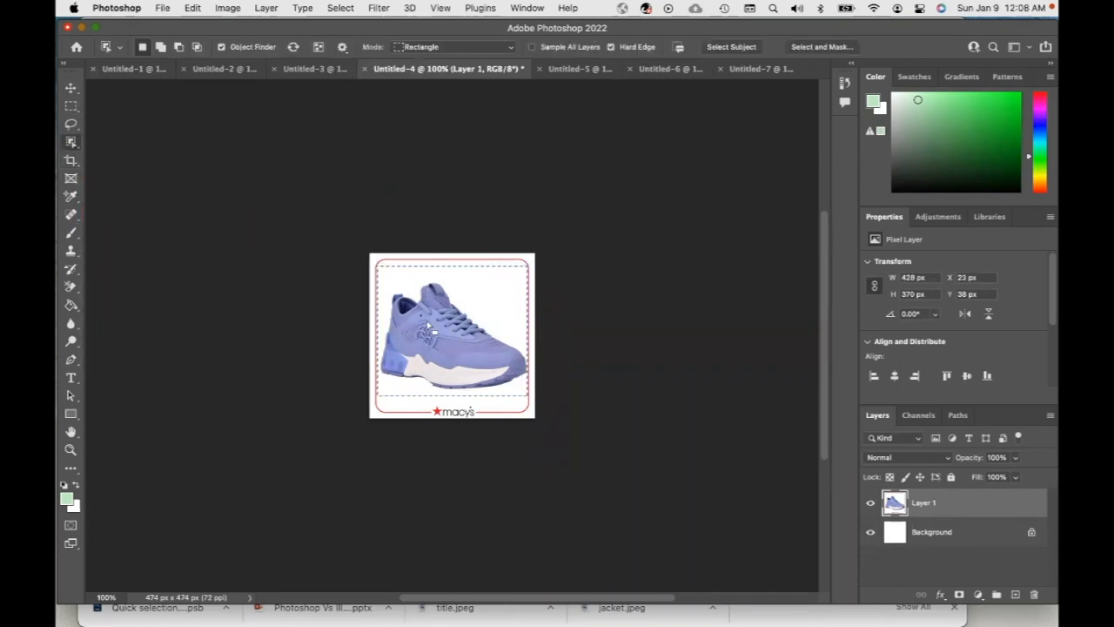
{"action": "left_click", "coordinate": [341, 8]}
{"action": "left_click", "coordinate": [364, 44]}
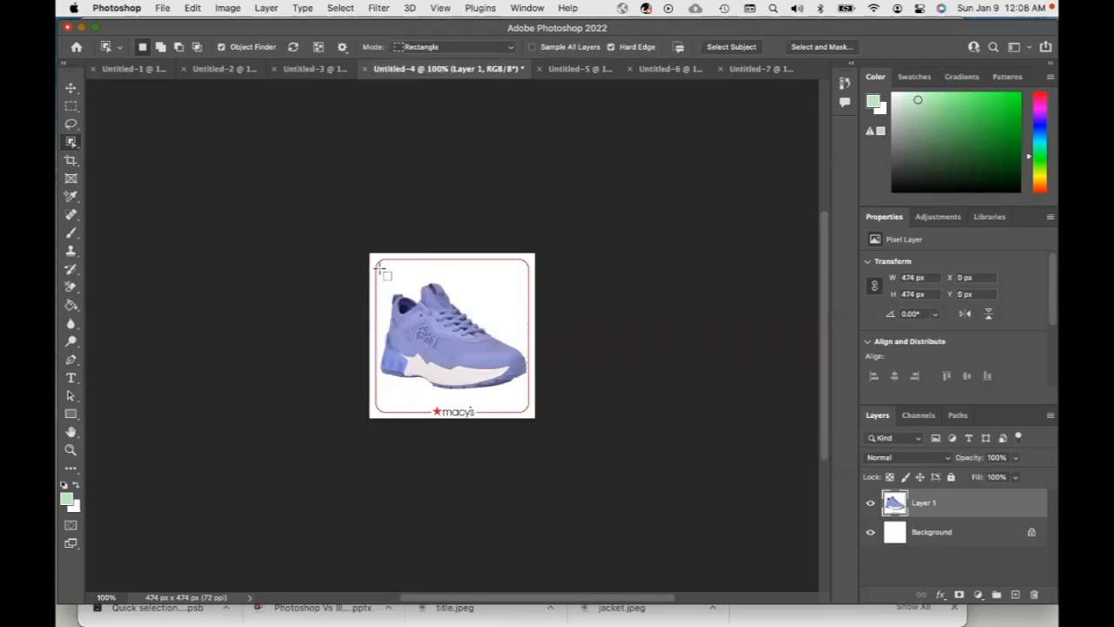
{"action": "left_click_drag", "start_coordinate": [379, 269], "coordinate": [528, 393]}
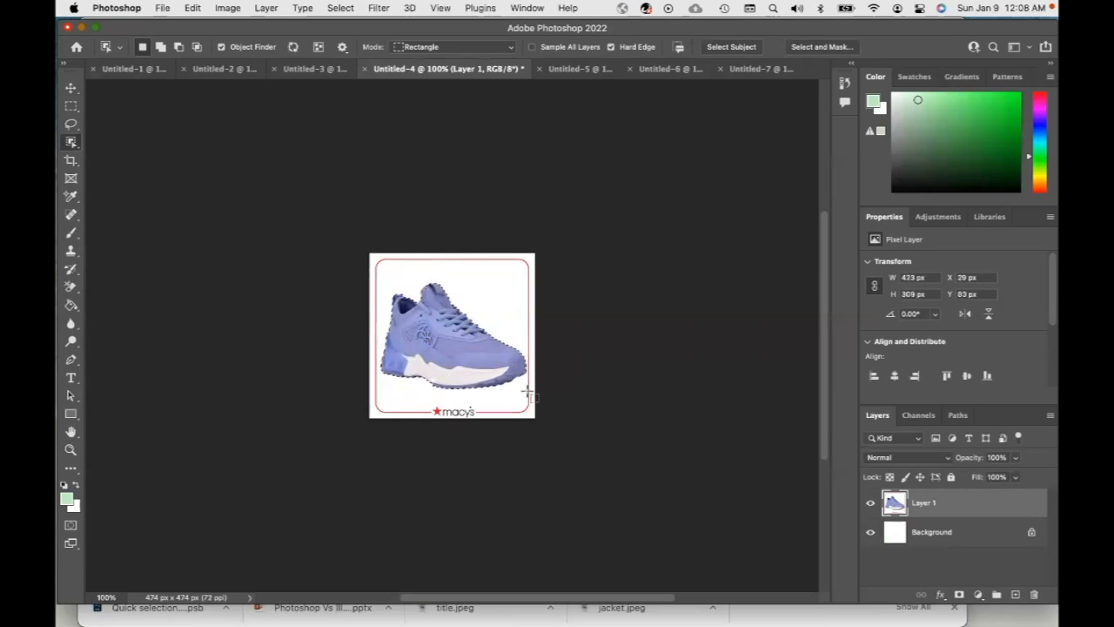
{"action": "left_click", "coordinate": [154, 69]}
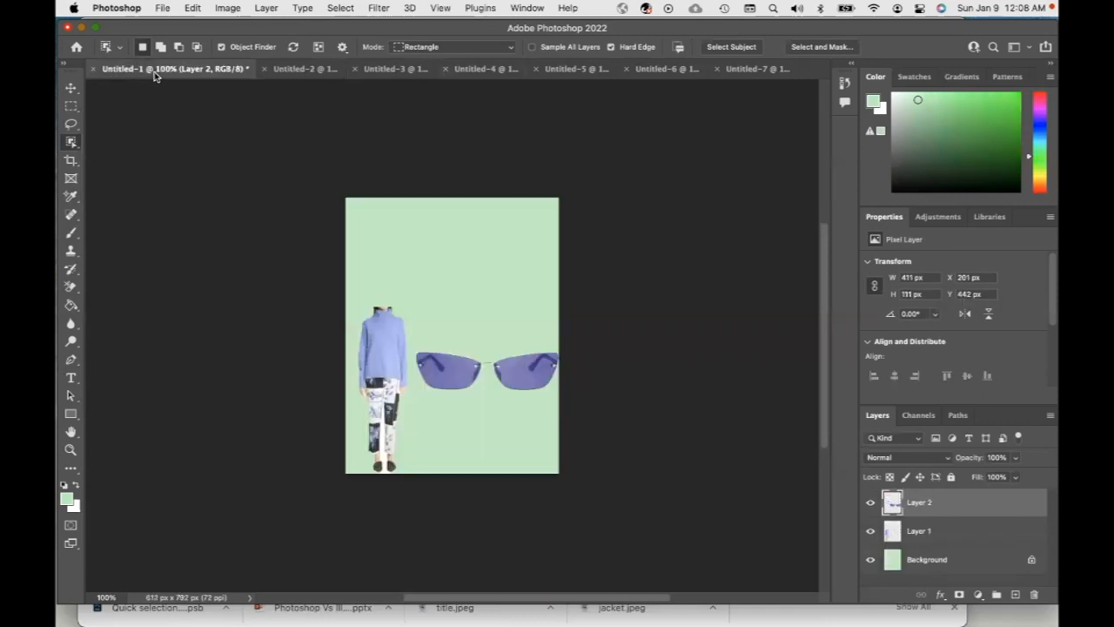
{"action": "key", "text": "super+v"}
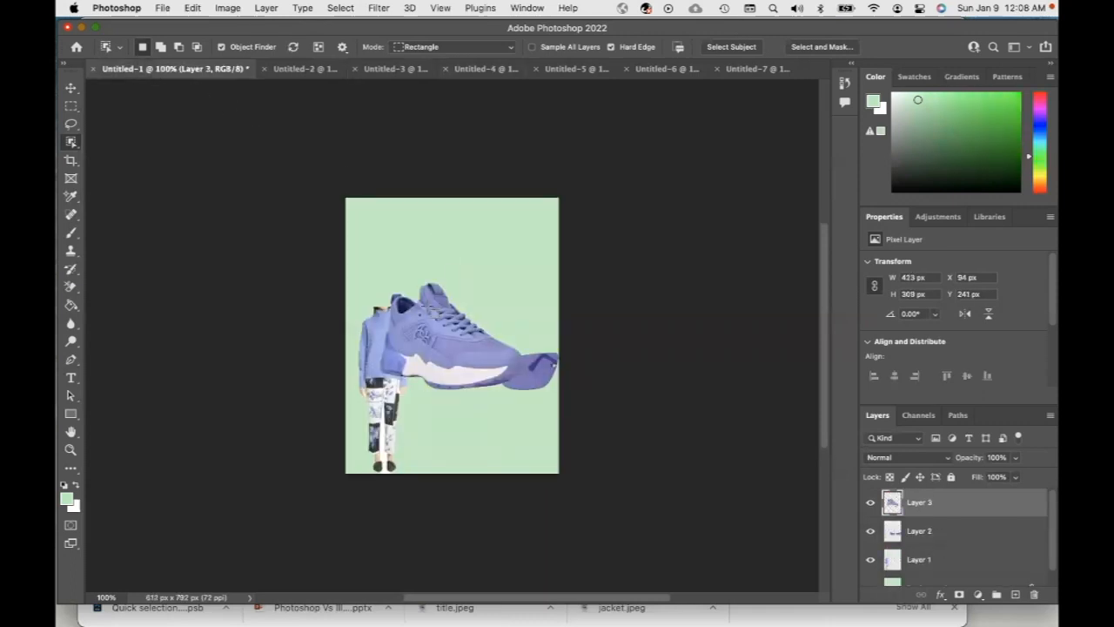
Scale the sneaker to about 38% at the lower right and the sunglasses to about 42% at the upper left
{"action": "left_click", "coordinate": [72, 88]}
{"action": "left_click_drag", "start_coordinate": [379, 282], "coordinate": [505, 450]}
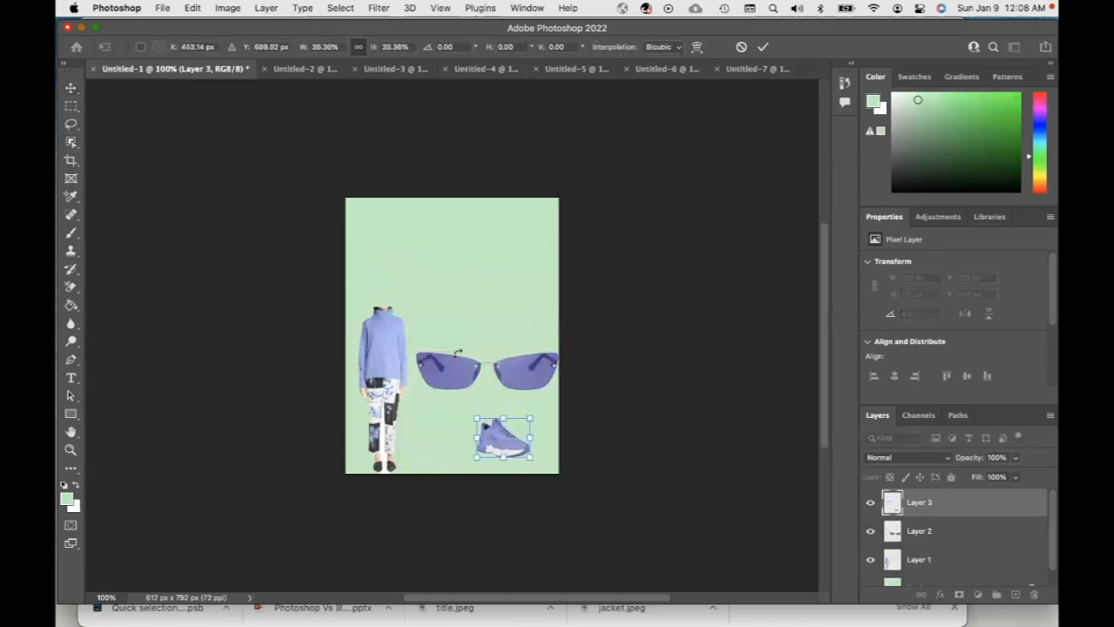
{"action": "left_click", "coordinate": [907, 532]}
{"action": "left_click_drag", "start_coordinate": [557, 390], "coordinate": [394, 273]}
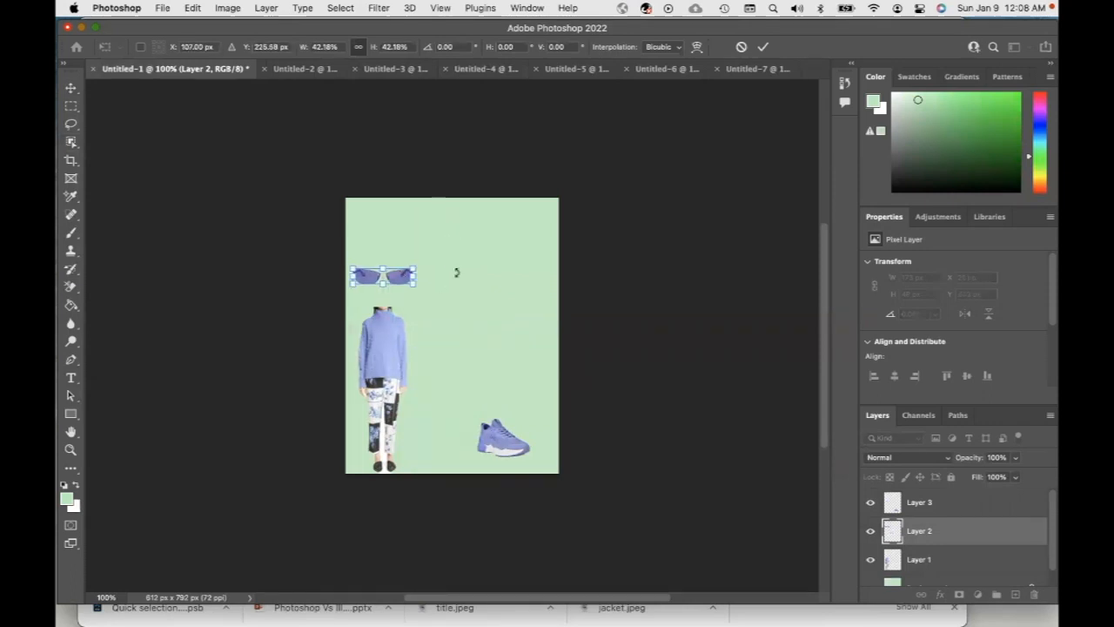
Select the runway model in Untitled-5 with the Elliptical Marquee tool, paste it into Untitled-1, and undo the paste
{"action": "left_click", "coordinate": [486, 70]}
{"action": "left_click", "coordinate": [553, 73]}
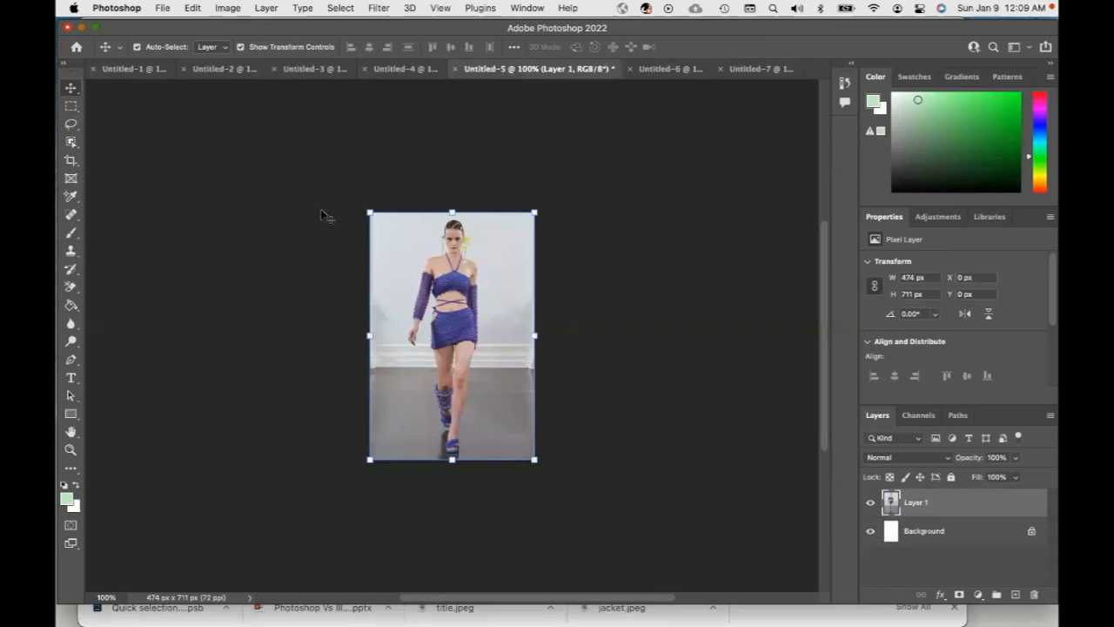
{"action": "left_click", "coordinate": [72, 108]}
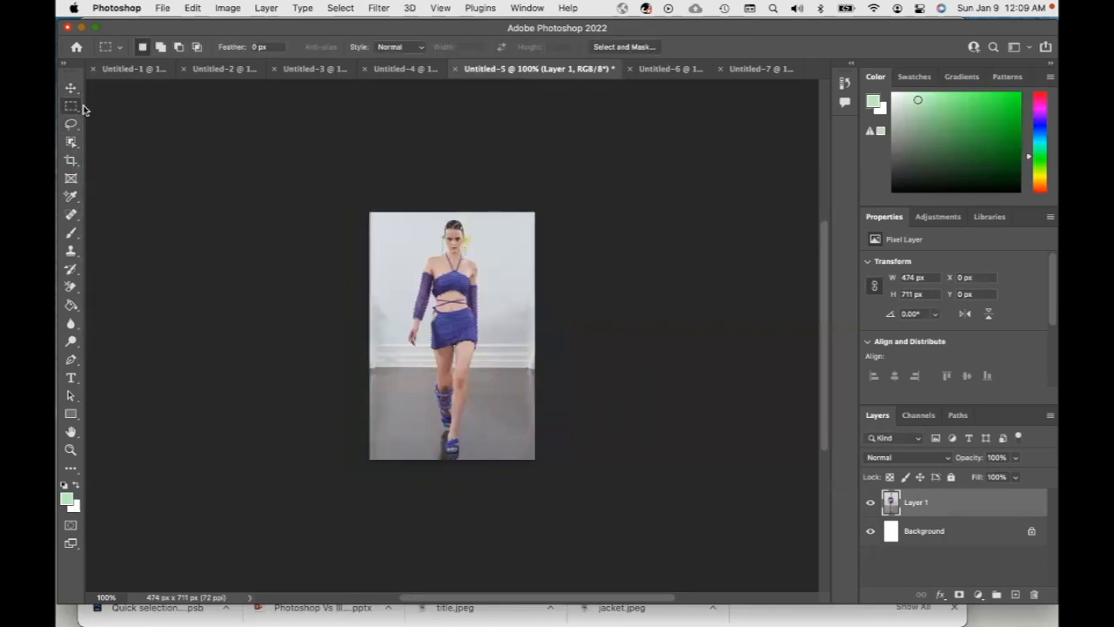
{"action": "right_click", "coordinate": [76, 111]}
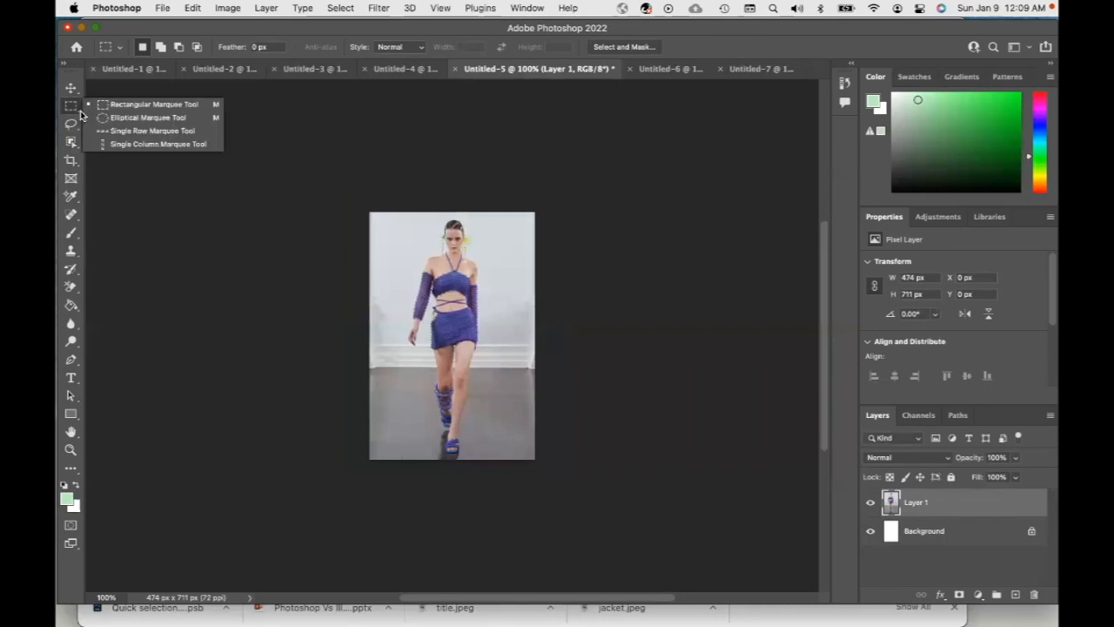
{"action": "left_click", "coordinate": [149, 118]}
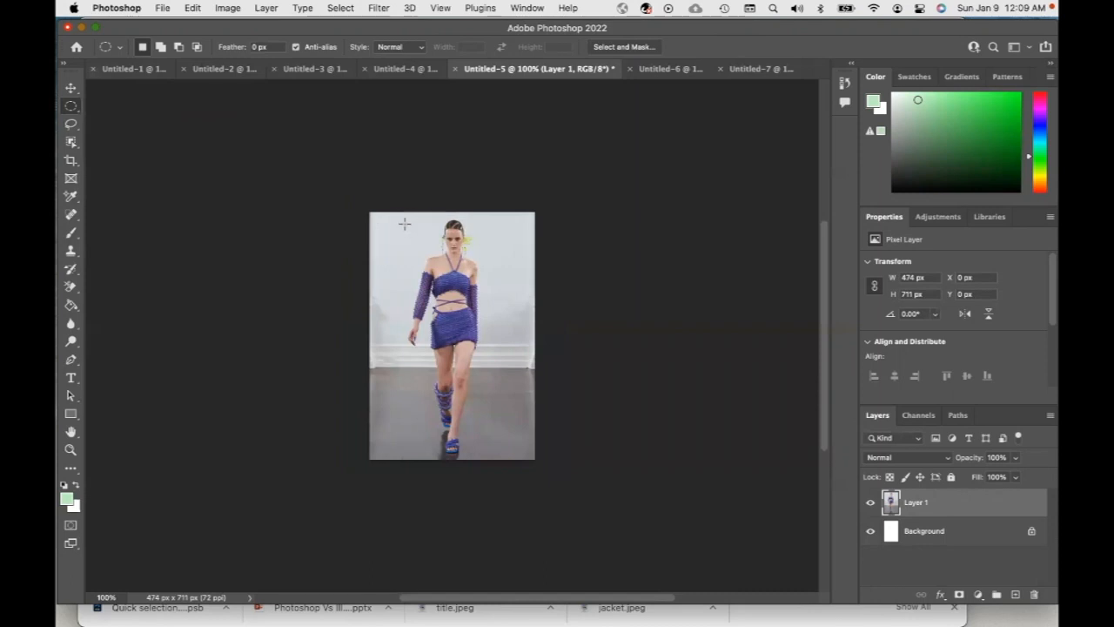
{"action": "left_click_drag", "start_coordinate": [405, 216], "coordinate": [493, 456]}
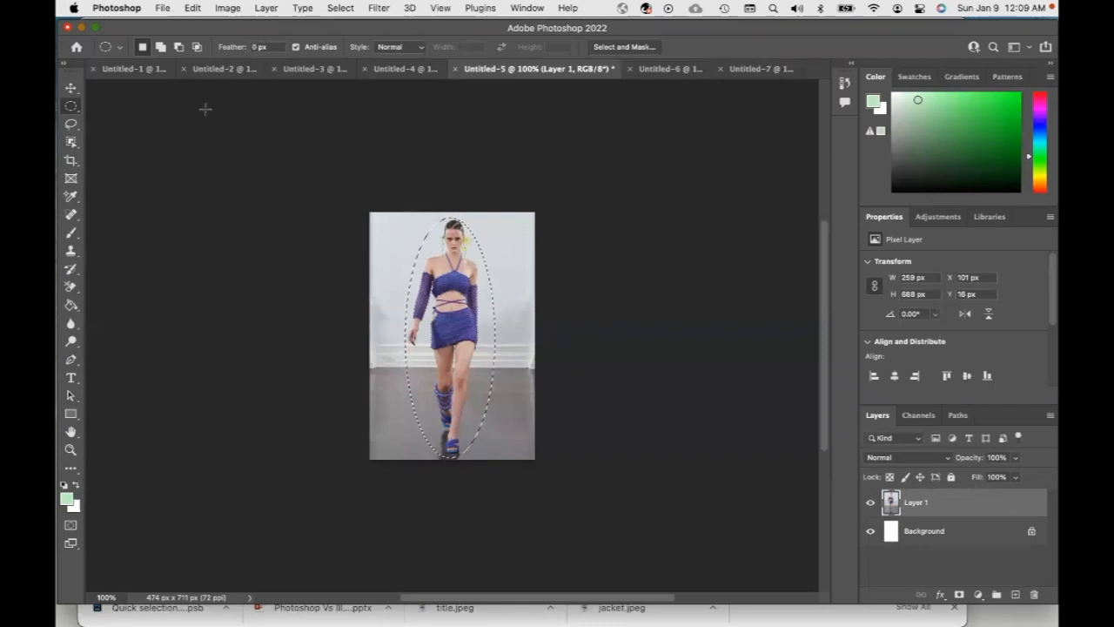
{"action": "left_click", "coordinate": [135, 69]}
{"action": "key", "text": "super+v"}
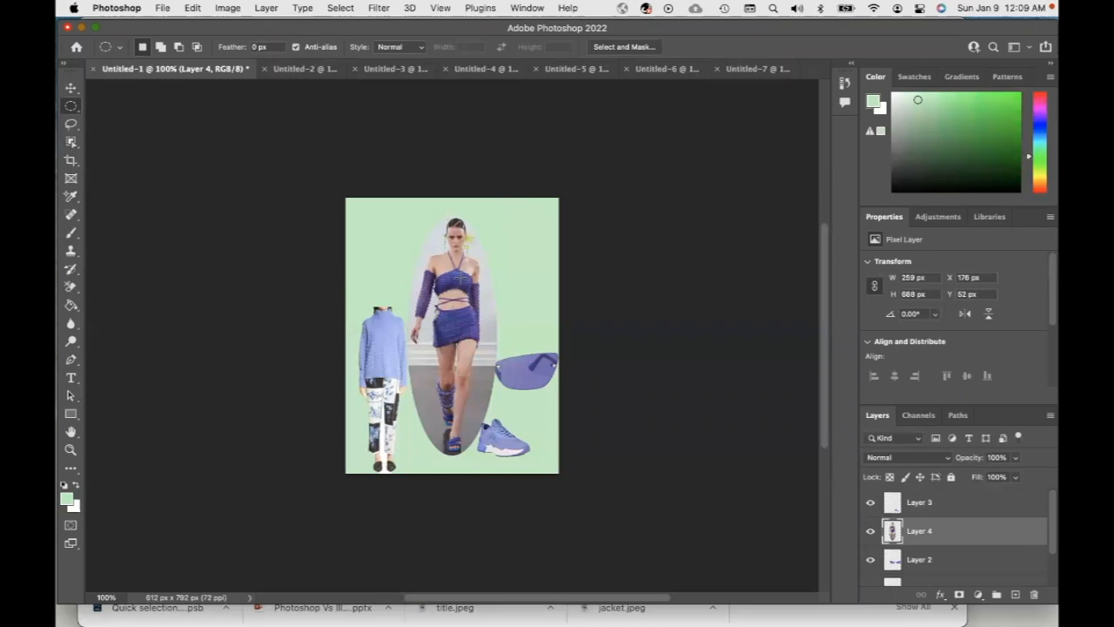
{"action": "key", "text": "super+z"}
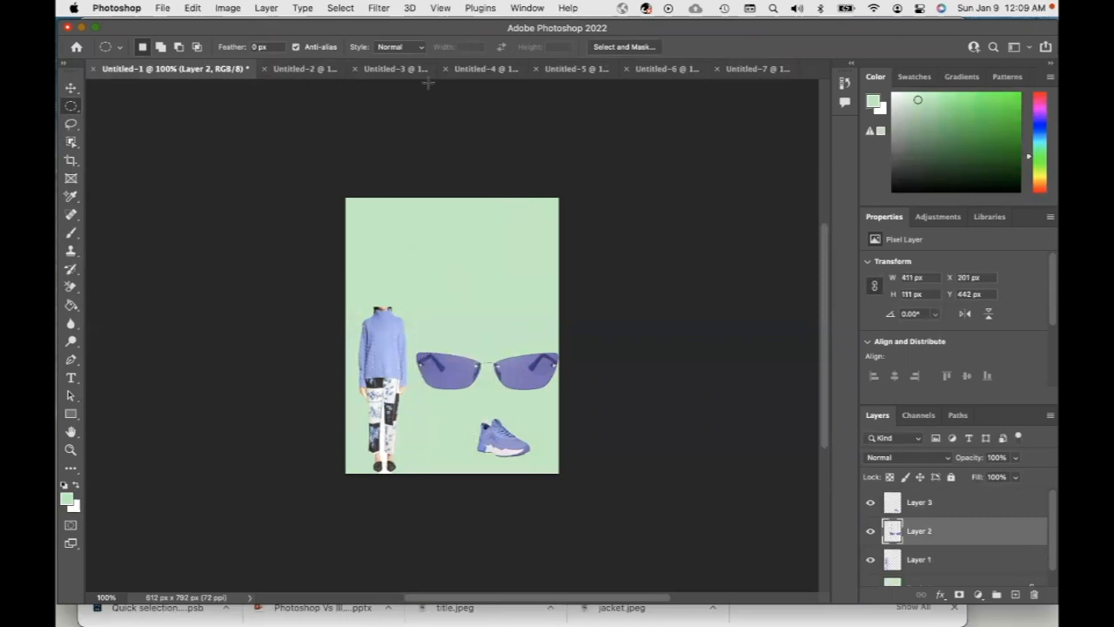
Set a 10 px feather, reselect the runway model with an ellipse, paste it into Untitled-1 and nudge it into place
{"action": "left_click", "coordinate": [577, 69]}
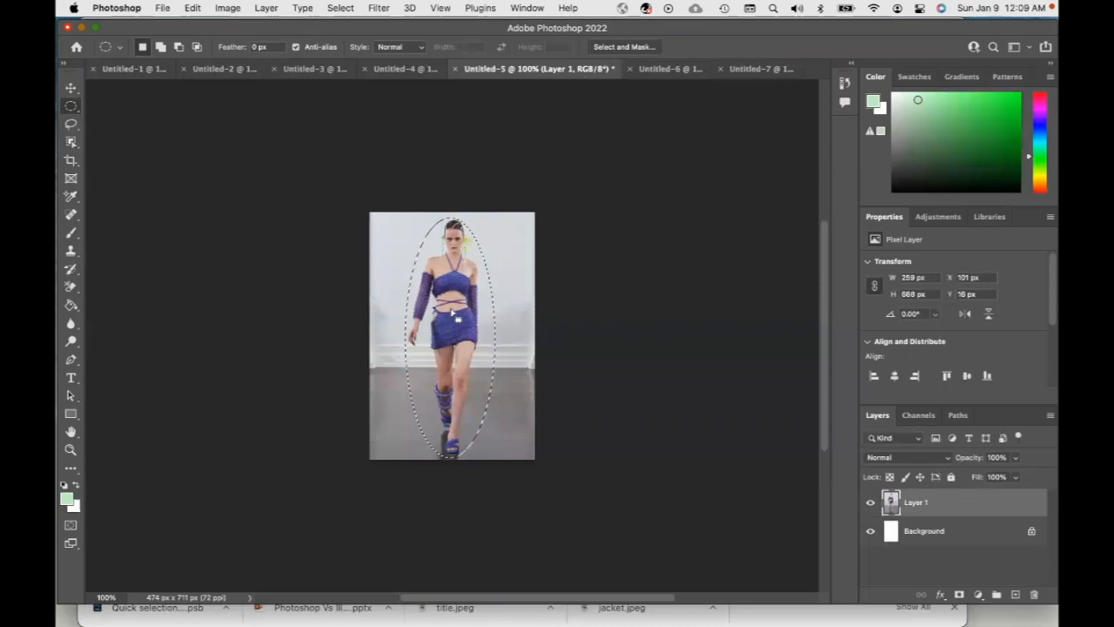
{"action": "left_click", "coordinate": [252, 47]}
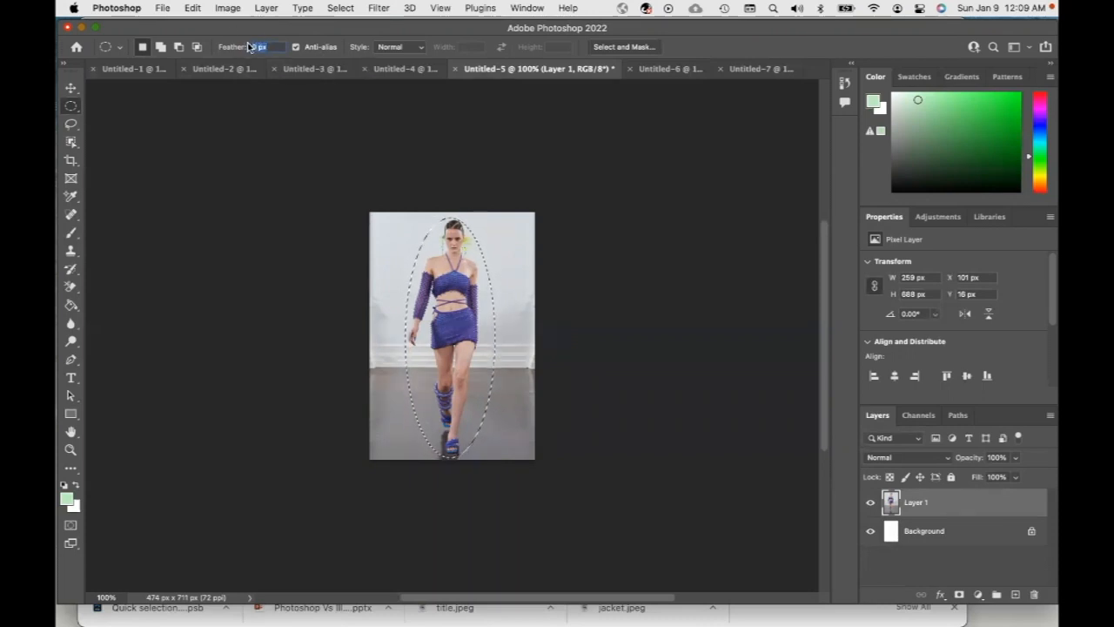
{"action": "type", "text": "10"}
{"action": "key", "text": "Return"}
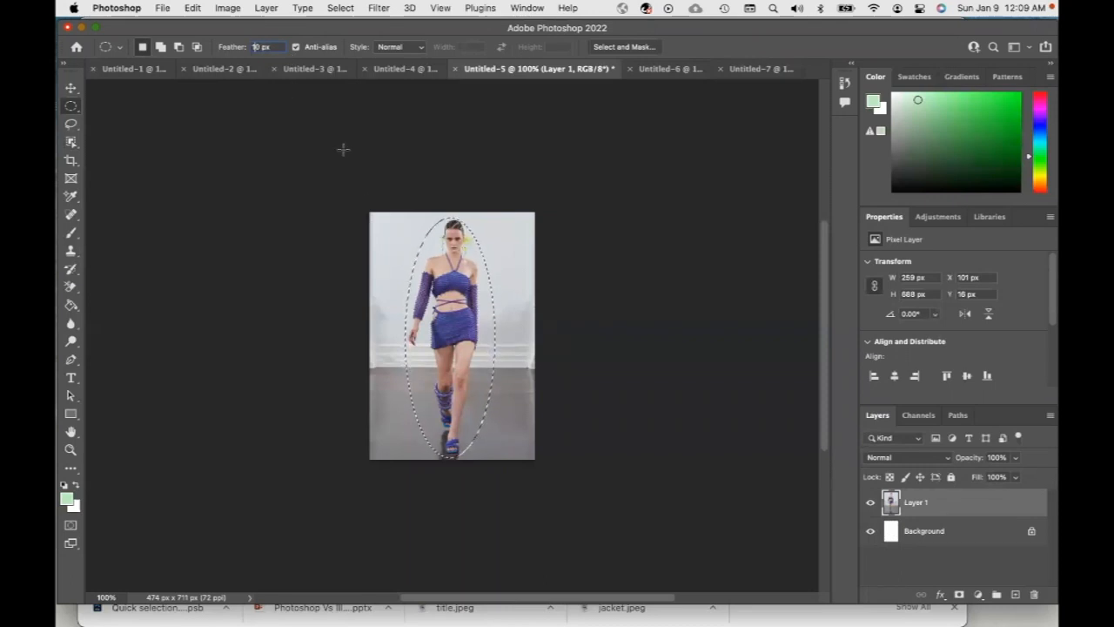
{"action": "left_click", "coordinate": [433, 268]}
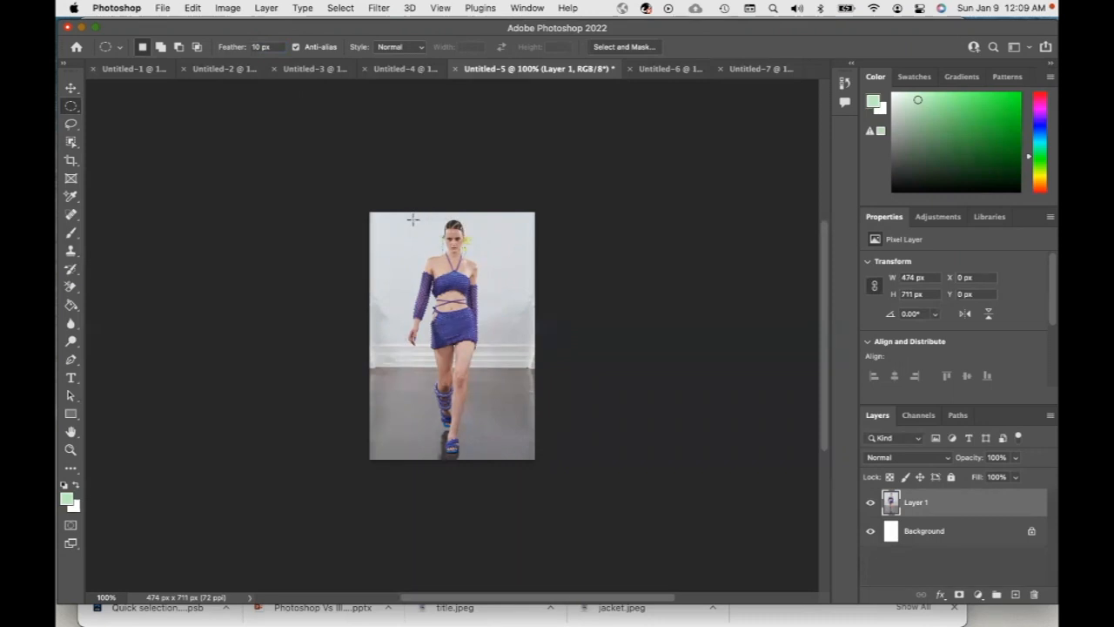
{"action": "left_click_drag", "start_coordinate": [459, 333], "coordinate": [498, 462]}
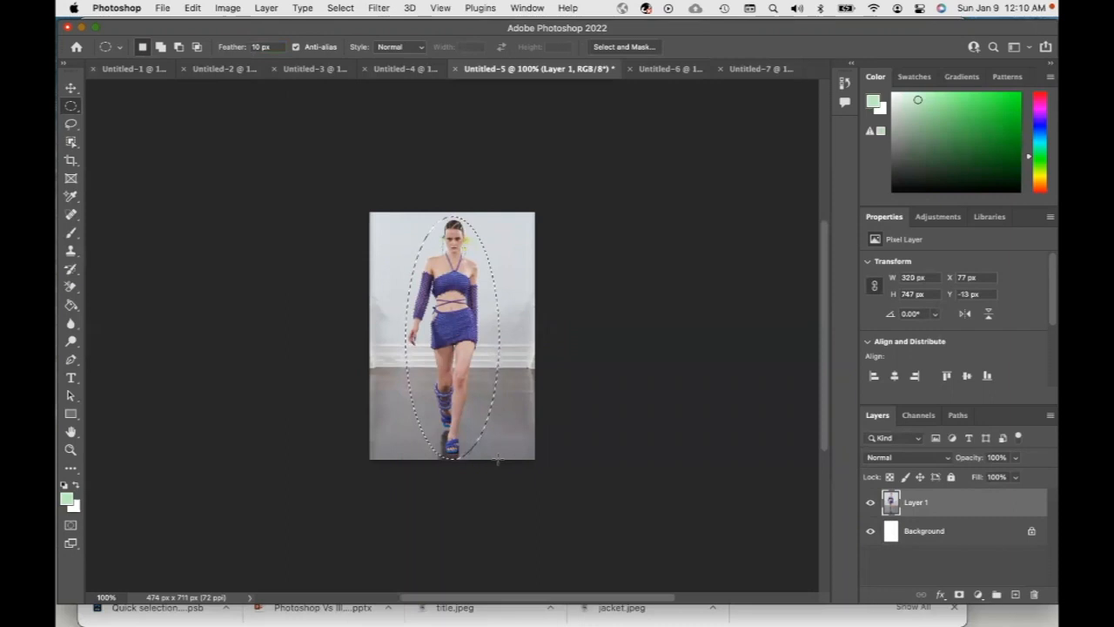
{"action": "left_click", "coordinate": [129, 68]}
{"action": "key", "text": "super+v"}
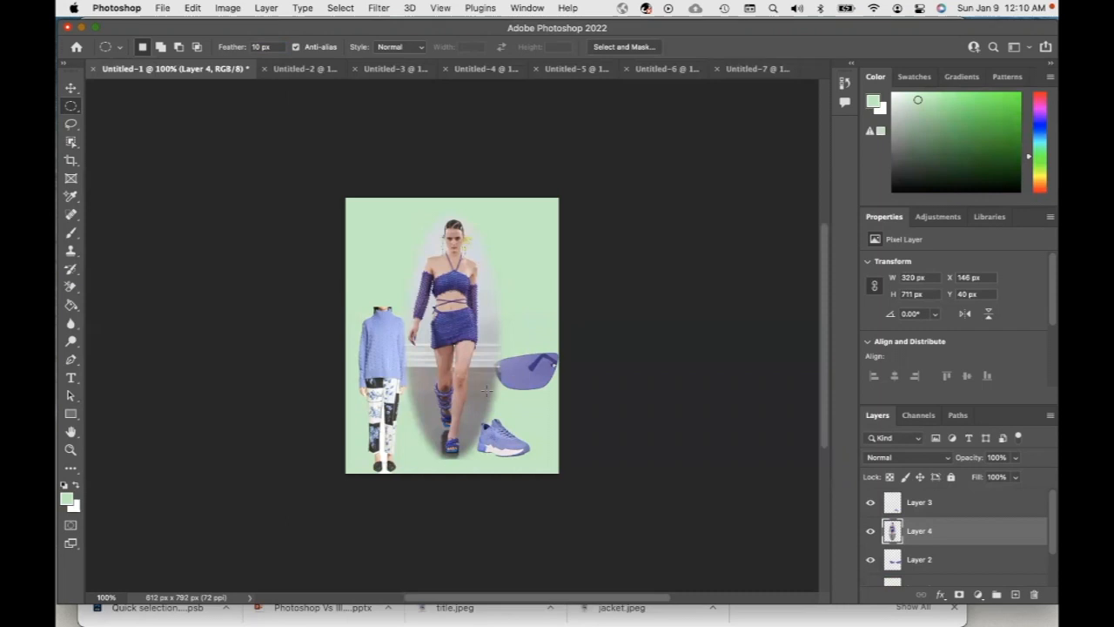
{"action": "key", "text": "v"}
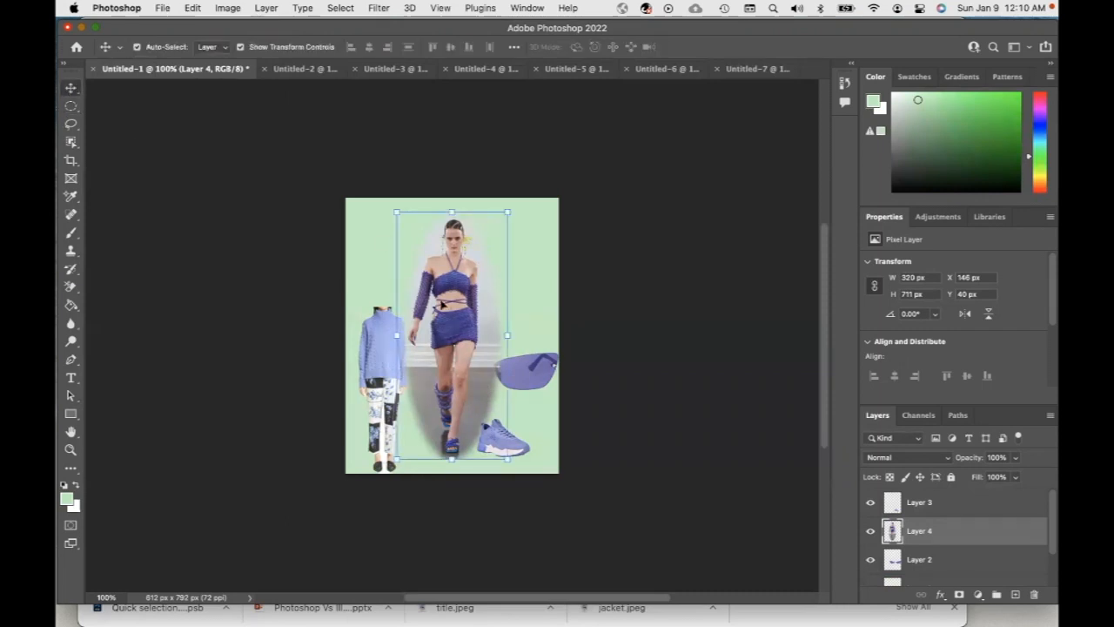
{"action": "mouse_move", "coordinate": [447, 305]}
{"action": "left_mouse_down"}
{"action": "mouse_move", "coordinate": [487, 265]}
{"action": "mouse_move", "coordinate": [451, 297]}
{"action": "mouse_move", "coordinate": [446, 332]}
{"action": "mouse_move", "coordinate": [439, 323]}
{"action": "mouse_move", "coordinate": [466, 315]}
{"action": "left_mouse_up"}
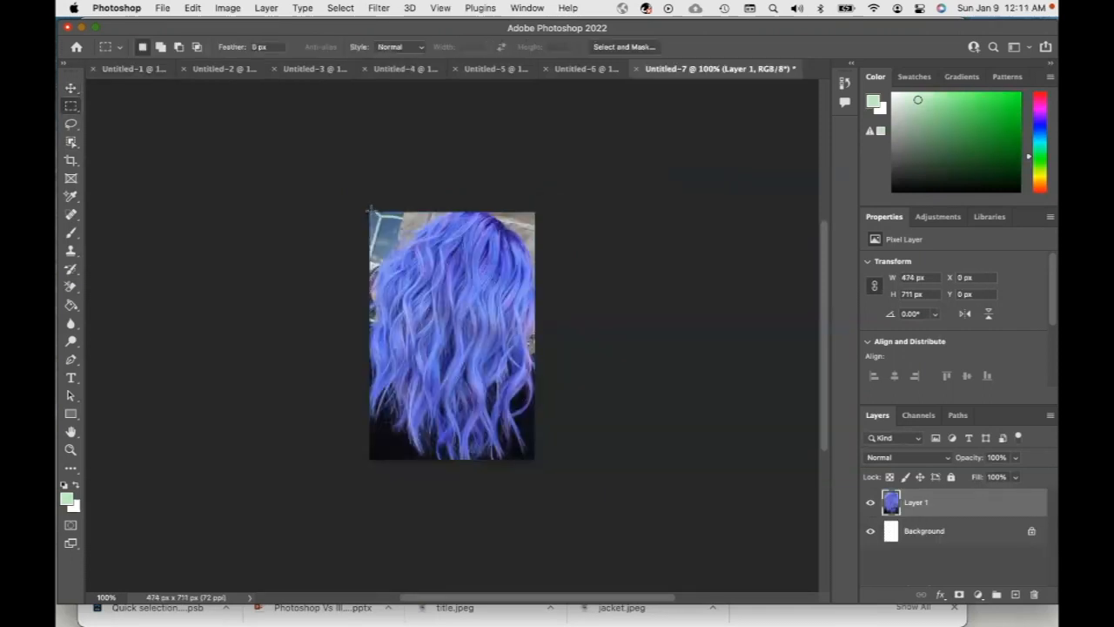
Copy a 10 px feathered rectangular selection of the blue hair image in Untitled-7 and paste it into Untitled-1
{"action": "left_click_drag", "start_coordinate": [371, 210], "coordinate": [533, 458]}
{"action": "left_click", "coordinate": [259, 46]}
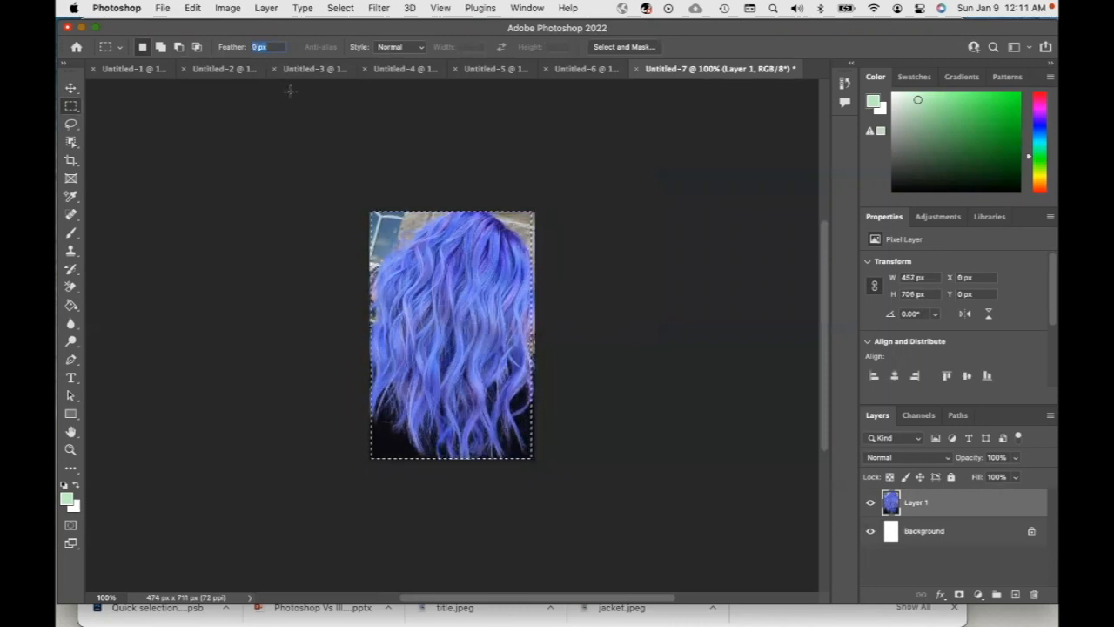
{"action": "type", "text": "10"}
{"action": "left_click", "coordinate": [447, 273]}
{"action": "left_click_drag", "start_coordinate": [370, 210], "coordinate": [533, 456]}
{"action": "key", "text": "super+c"}
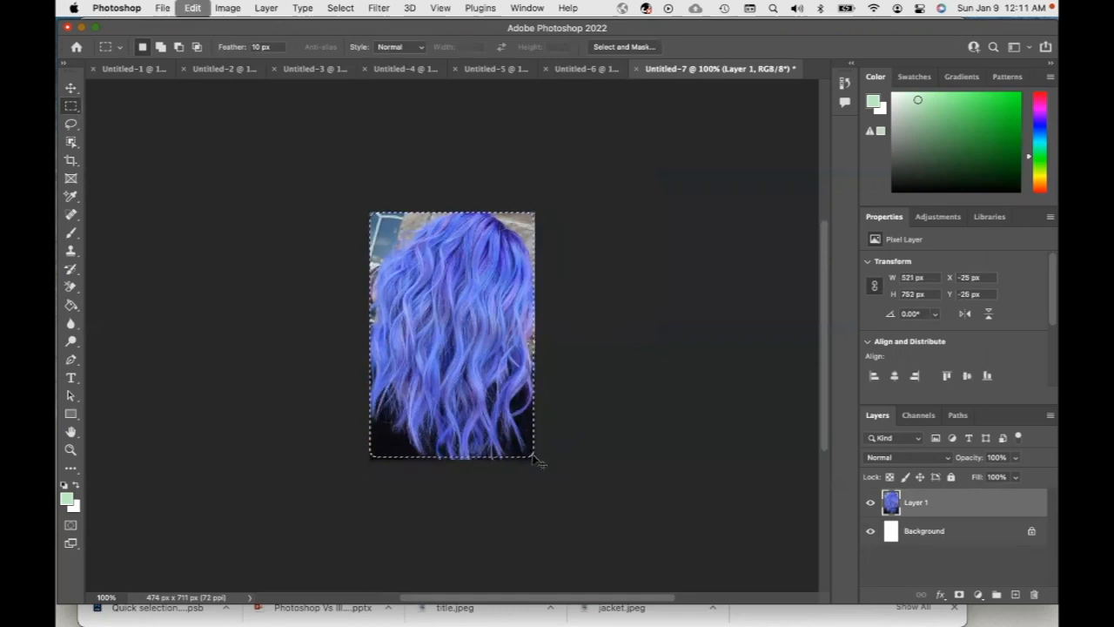
{"action": "left_click", "coordinate": [117, 70]}
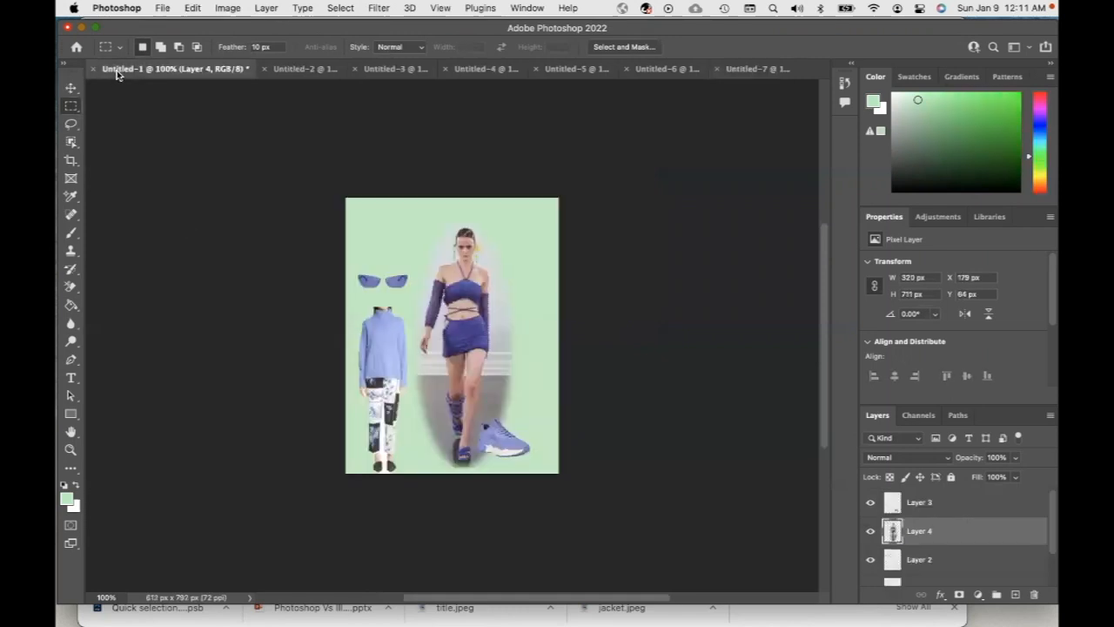
{"action": "key", "text": "super+v"}
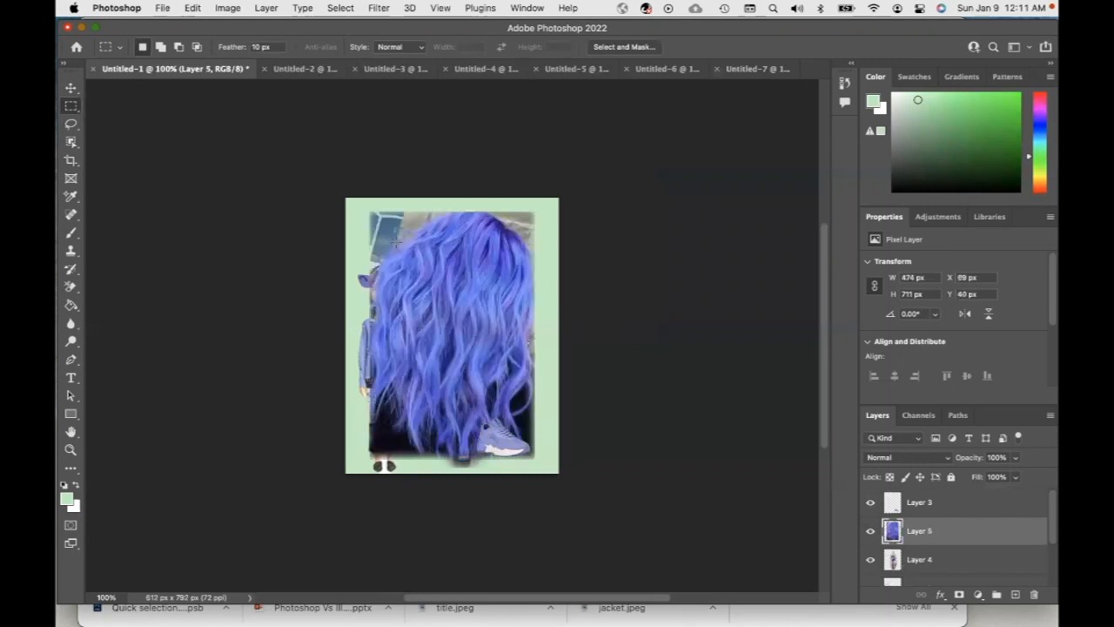
Scale the hair layer down to about 27% and place it at the upper right of the page
{"action": "left_click", "coordinate": [70, 87]}
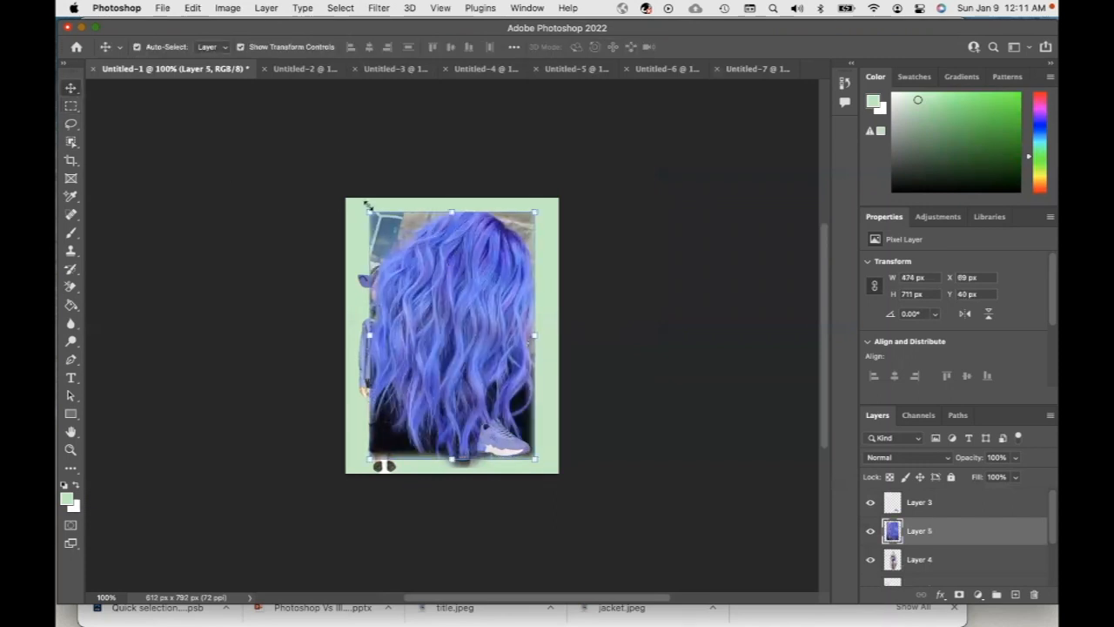
{"action": "left_click_drag", "start_coordinate": [366, 210], "coordinate": [503, 353]}
{"action": "left_click_drag", "start_coordinate": [523, 419], "coordinate": [539, 270]}
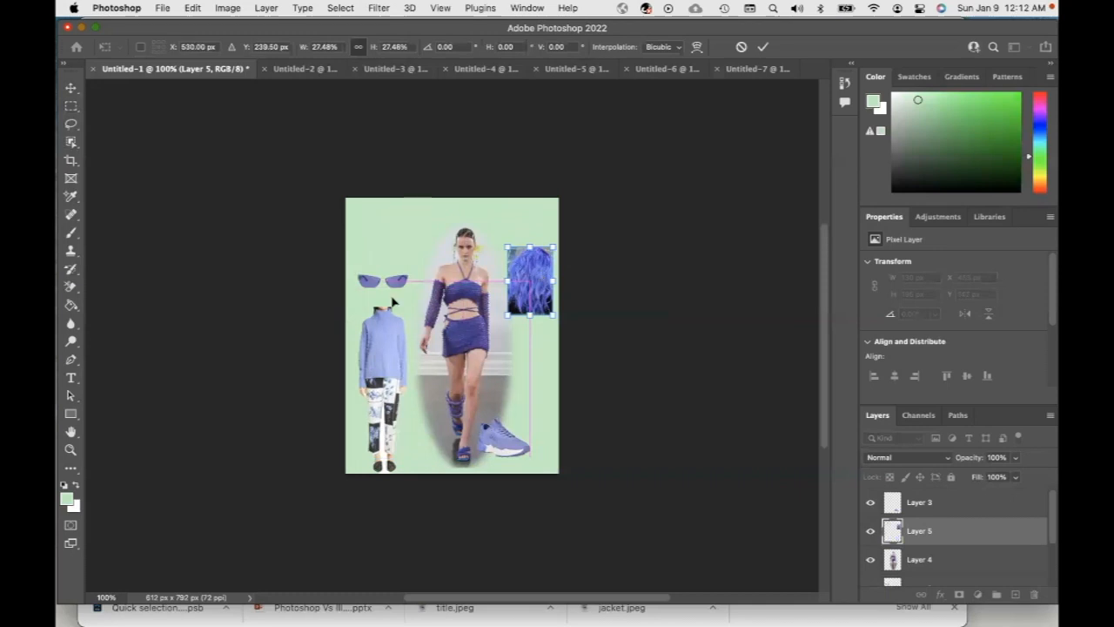
Select the runway model layer and scale it down with Free Transform
{"action": "left_click", "coordinate": [914, 562]}
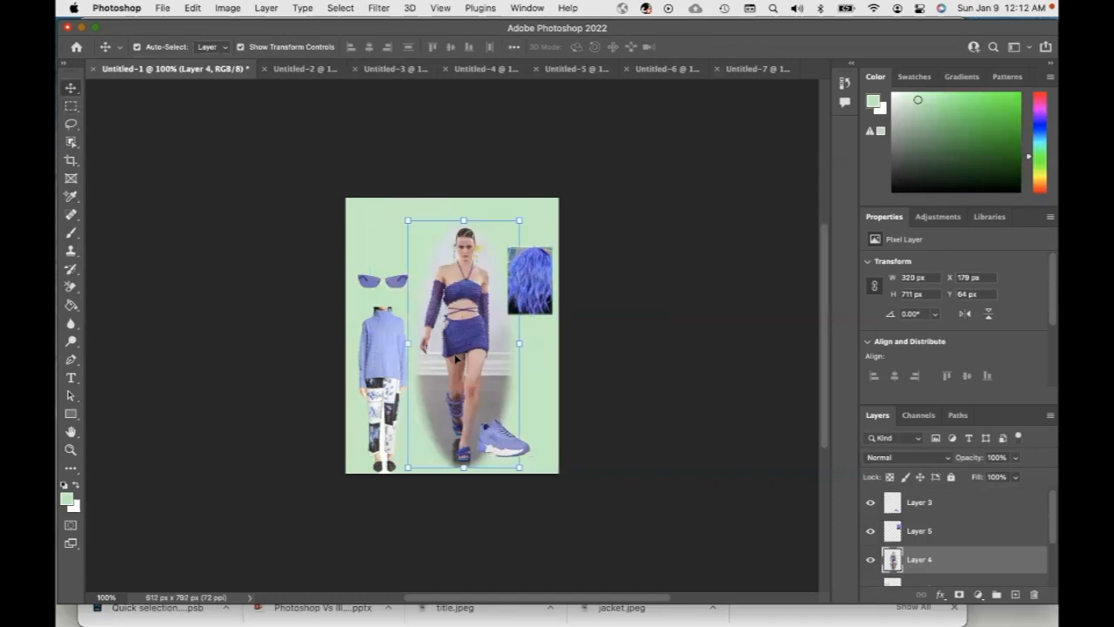
{"action": "key", "text": "super+t"}
{"action": "left_click_drag", "start_coordinate": [517, 464], "coordinate": [488, 403]}
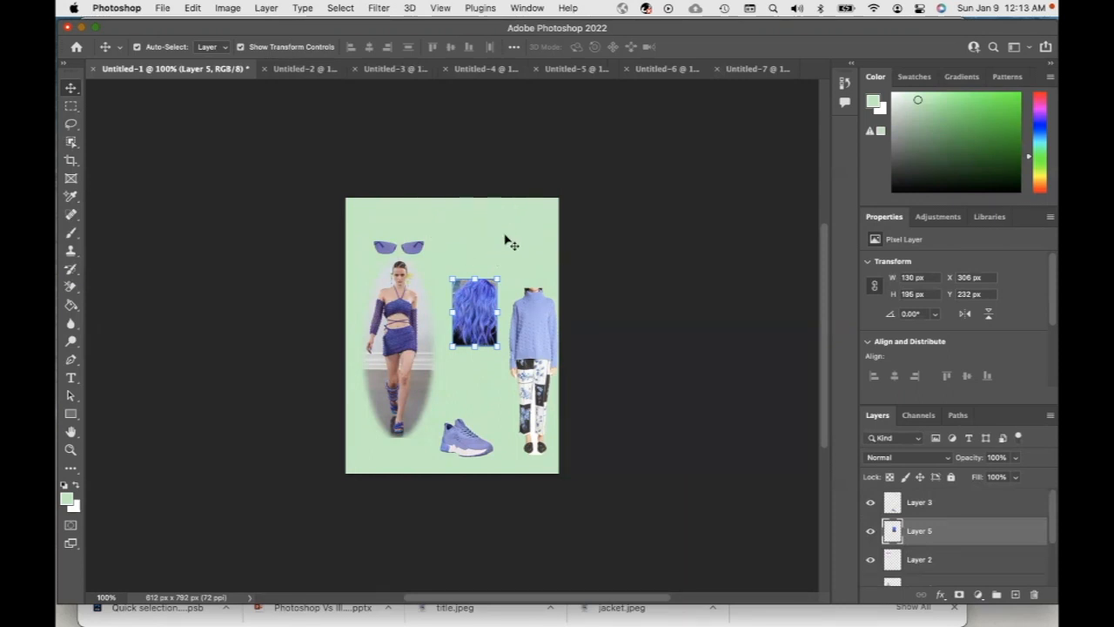
Switch to Chrome, open a new tab, search Google Images for "fashion in words" and browse the results
{"action": "mouse_move", "coordinate": [595, 619]}
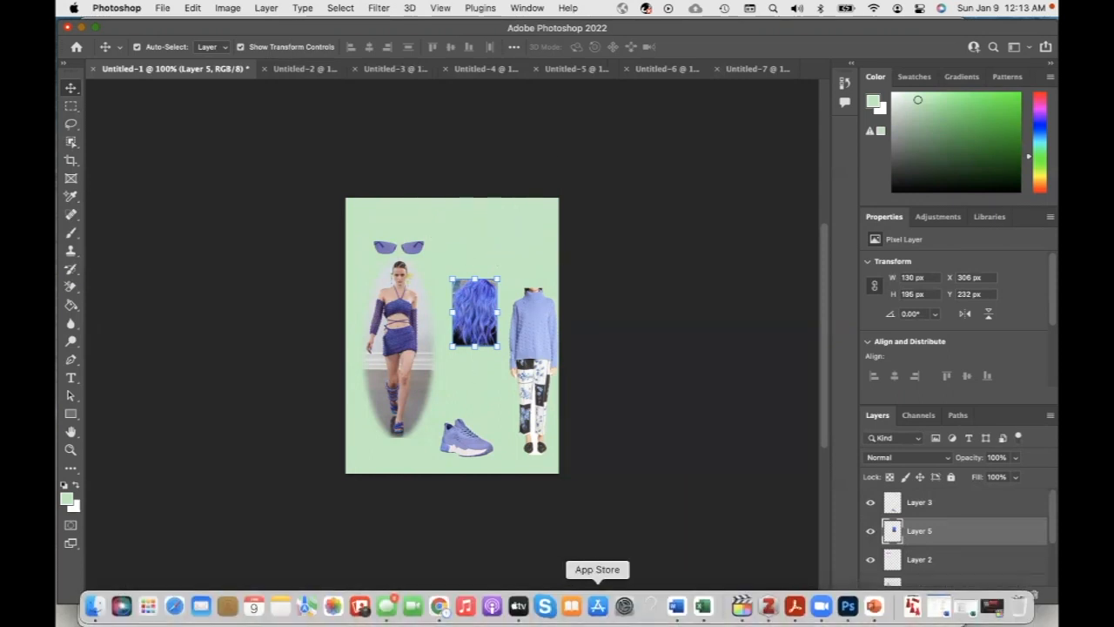
{"action": "left_click", "coordinate": [442, 607]}
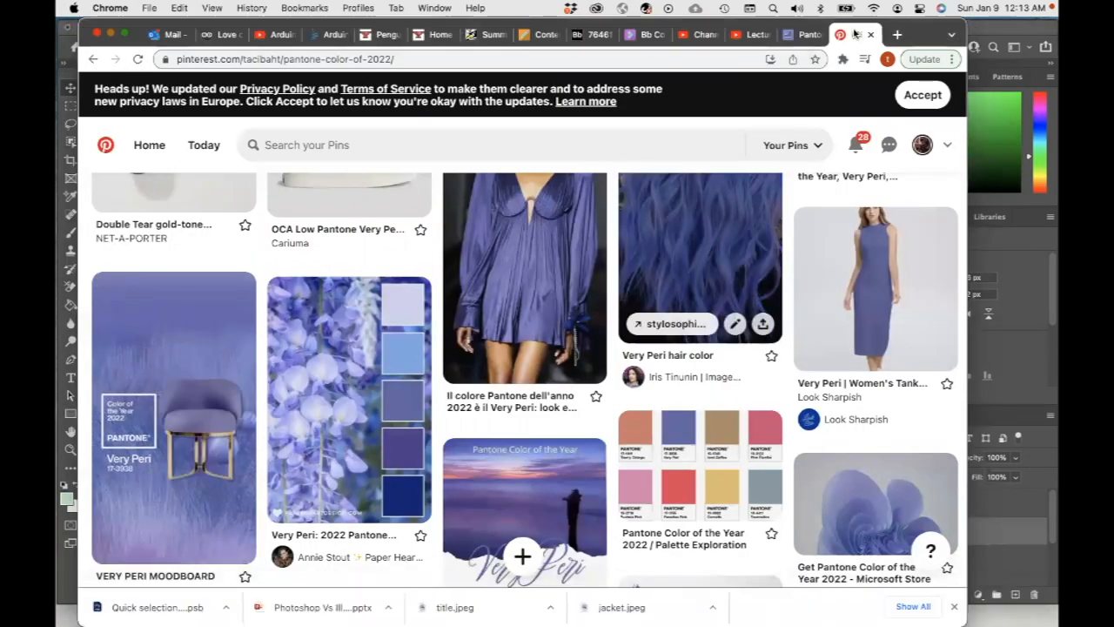
{"action": "left_click", "coordinate": [899, 36]}
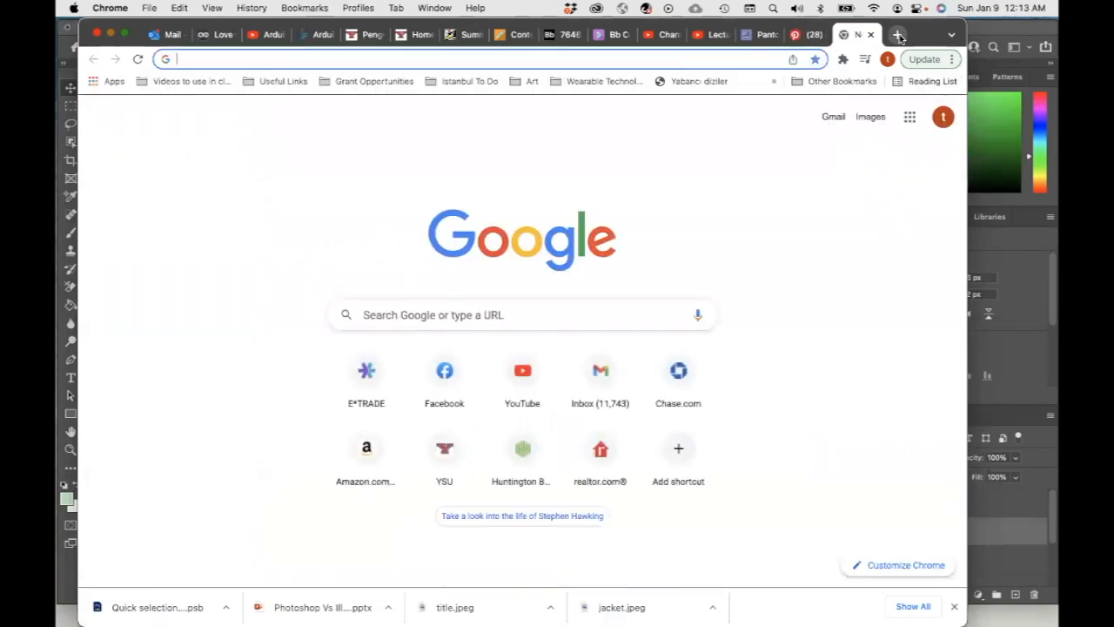
{"action": "type", "text": "fashion in wor"}
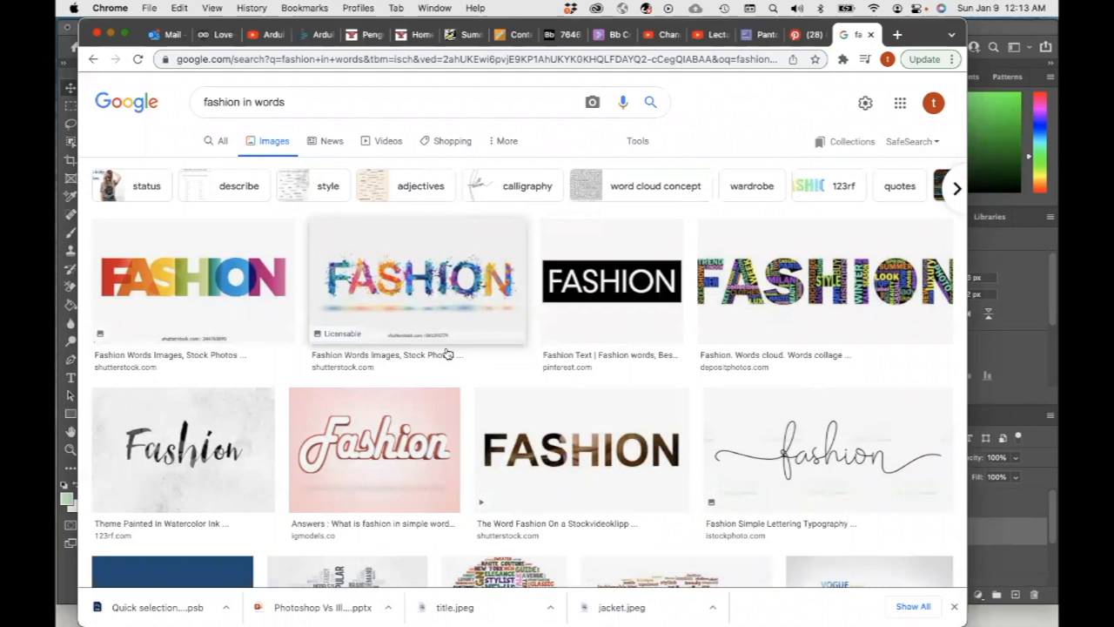
{"action": "scroll", "coordinate": [446, 353], "scroll_direction": "down", "scroll_amount": 2}
{"action": "scroll", "coordinate": [447, 353], "scroll_direction": "down", "scroll_amount": 5}
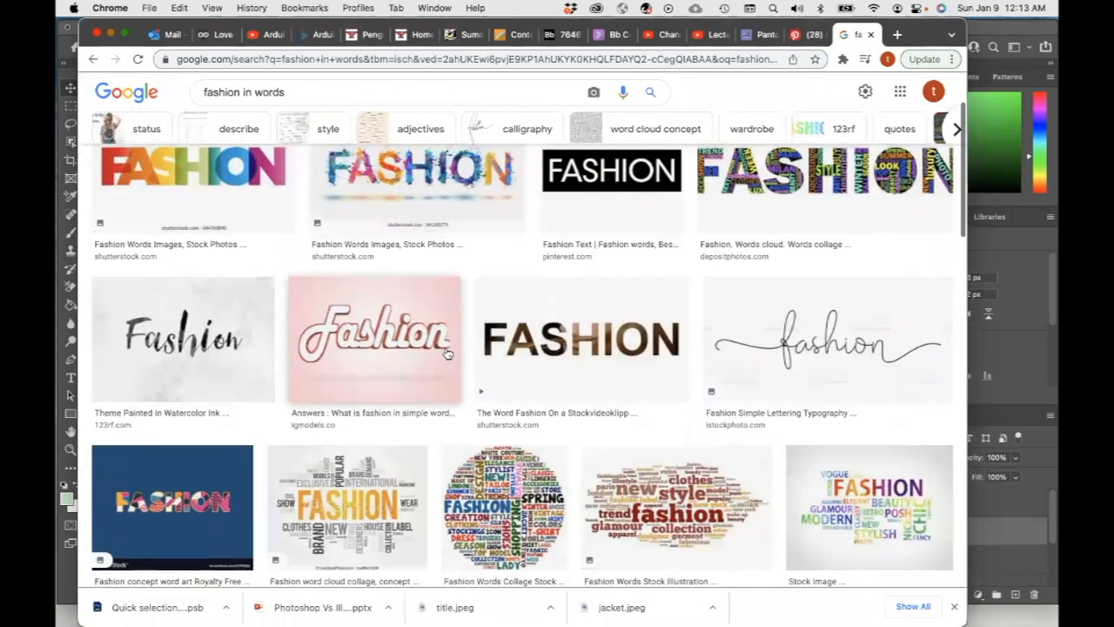
{"action": "scroll", "coordinate": [447, 353], "scroll_direction": "down", "scroll_amount": 7}
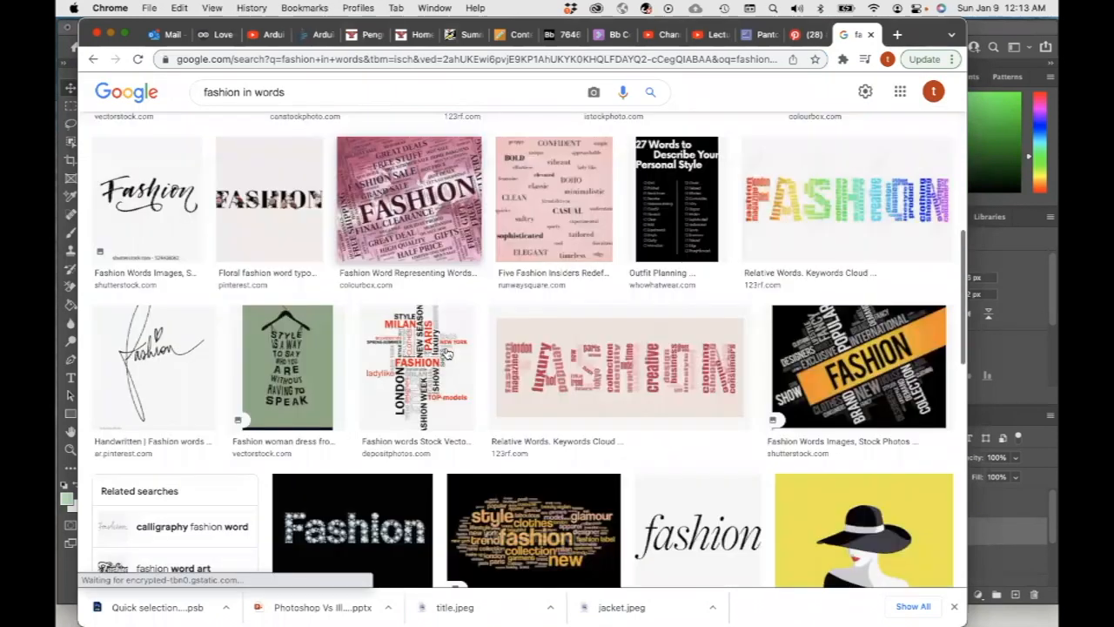
{"action": "scroll", "coordinate": [446, 354], "scroll_direction": "down", "scroll_amount": 4}
{"action": "scroll", "coordinate": [446, 354], "scroll_direction": "up", "scroll_amount": 7}
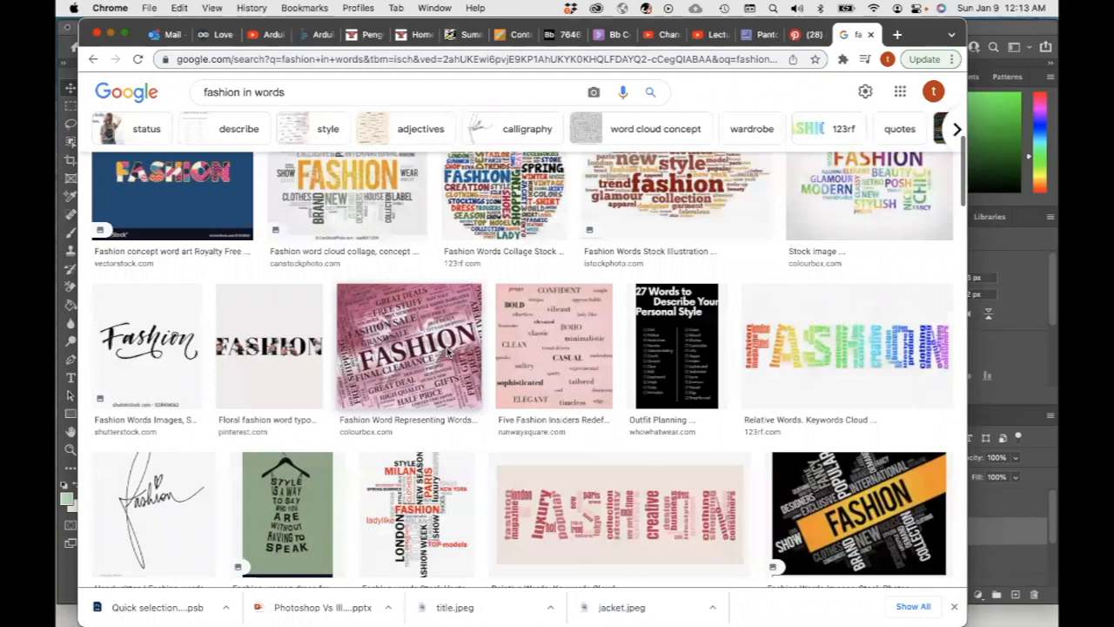
{"action": "scroll", "coordinate": [447, 353], "scroll_direction": "up", "scroll_amount": 9}
{"action": "scroll", "coordinate": [446, 354], "scroll_direction": "down", "scroll_amount": 4}
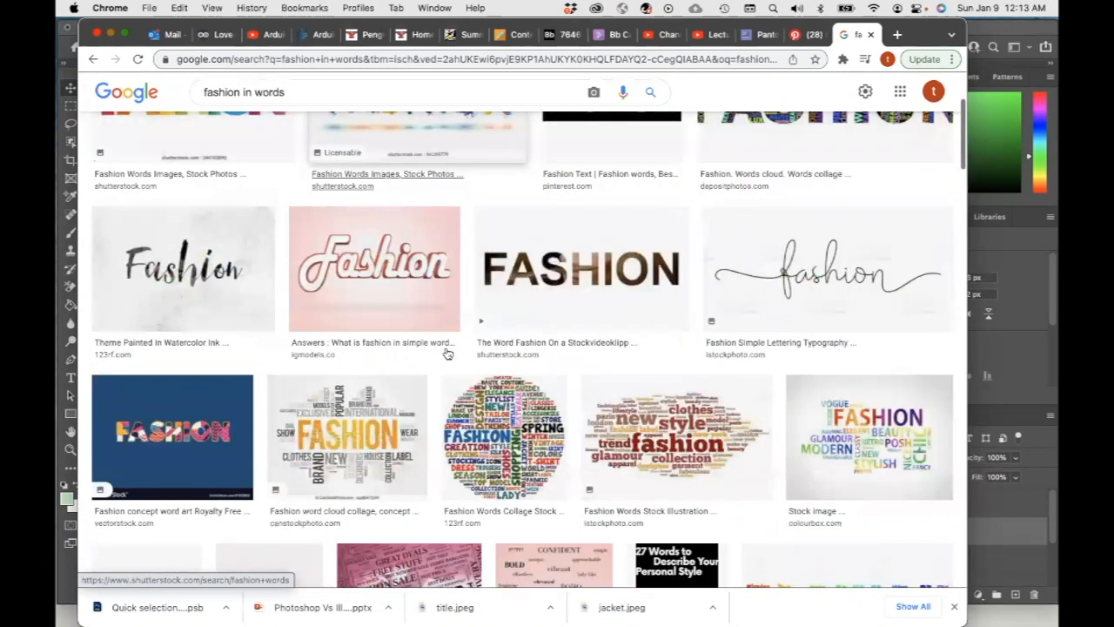
{"action": "scroll", "coordinate": [447, 354], "scroll_direction": "down", "scroll_amount": 5}
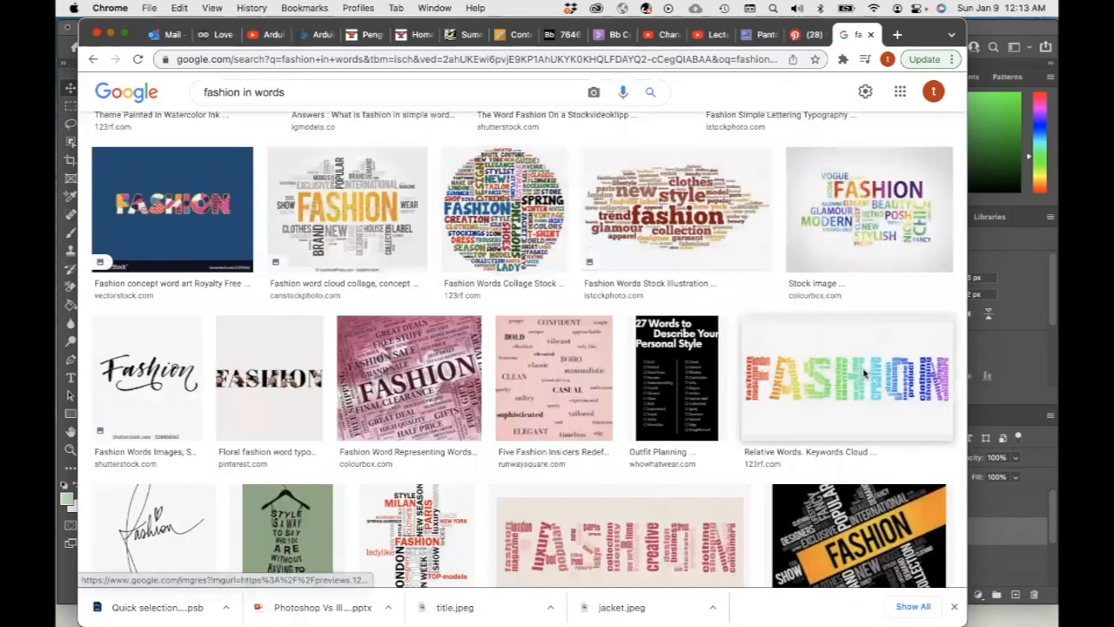
Open the rainbow FASHION word-cloud image from 123RF and copy it
{"action": "left_click", "coordinate": [863, 374]}
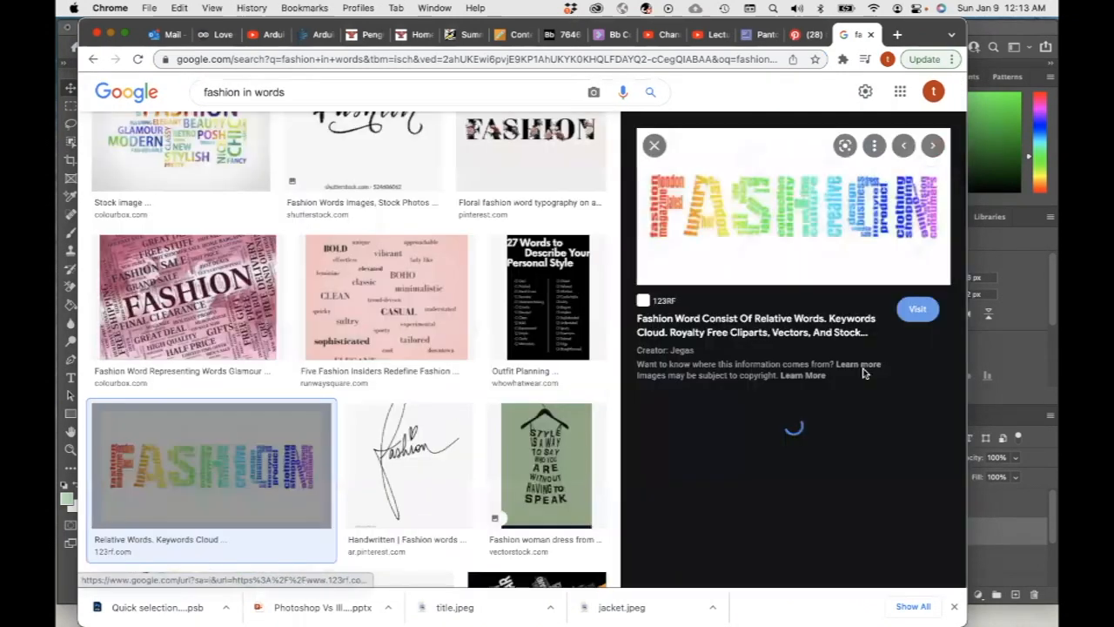
{"action": "right_click", "coordinate": [802, 223]}
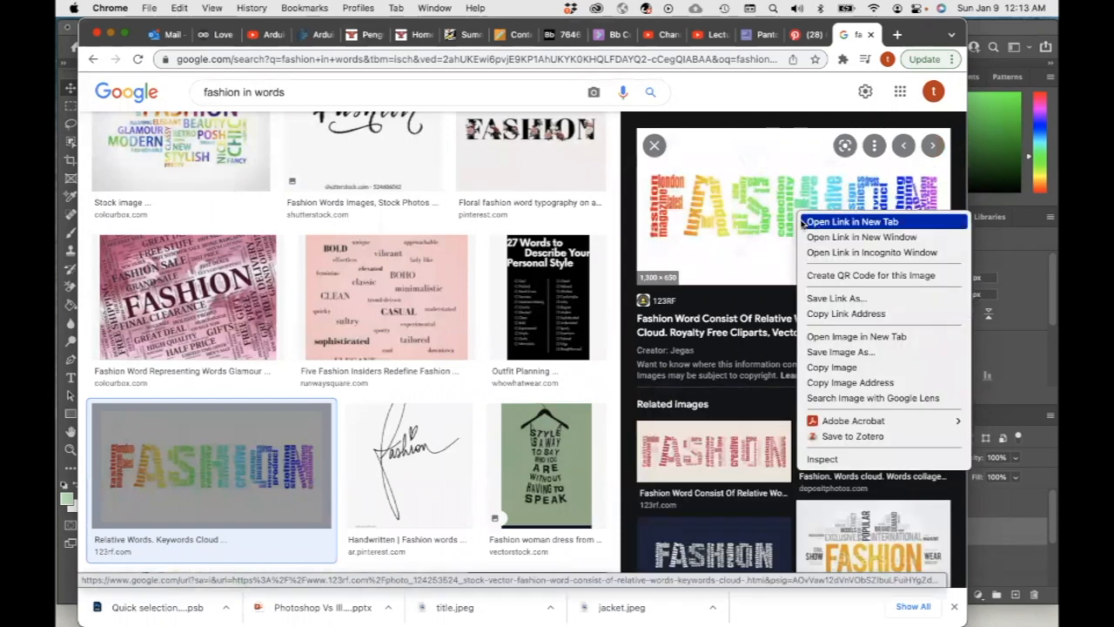
{"action": "left_click", "coordinate": [835, 368]}
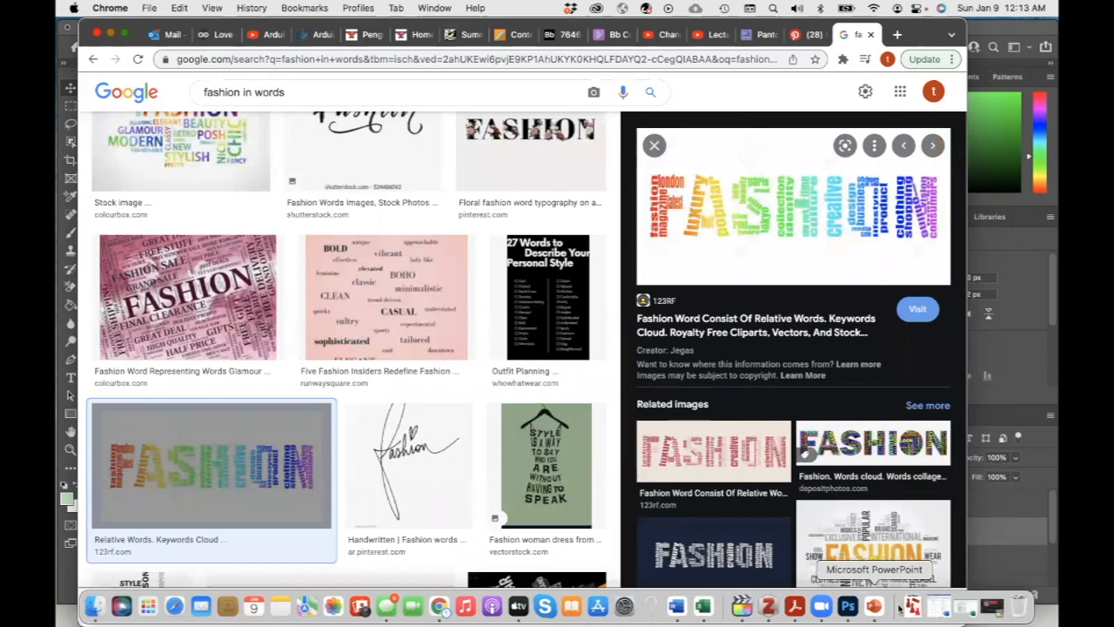
Return to Photoshop, create a new 1300 × 650 px document from the clipboard preset and paste the word cloud
{"action": "left_click", "coordinate": [848, 608]}
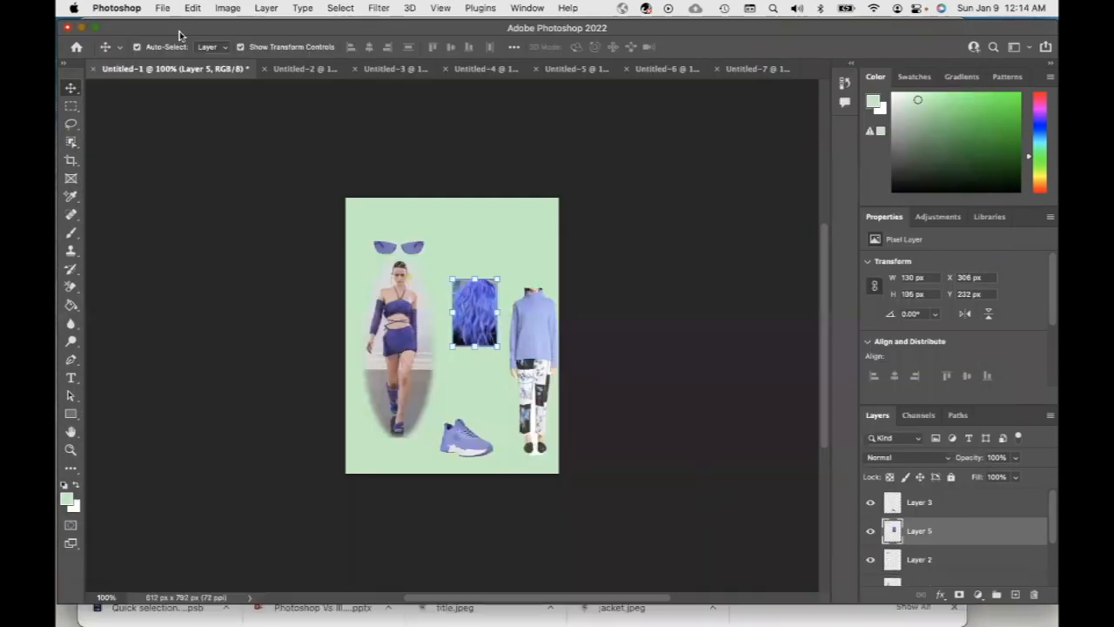
{"action": "left_click", "coordinate": [162, 7]}
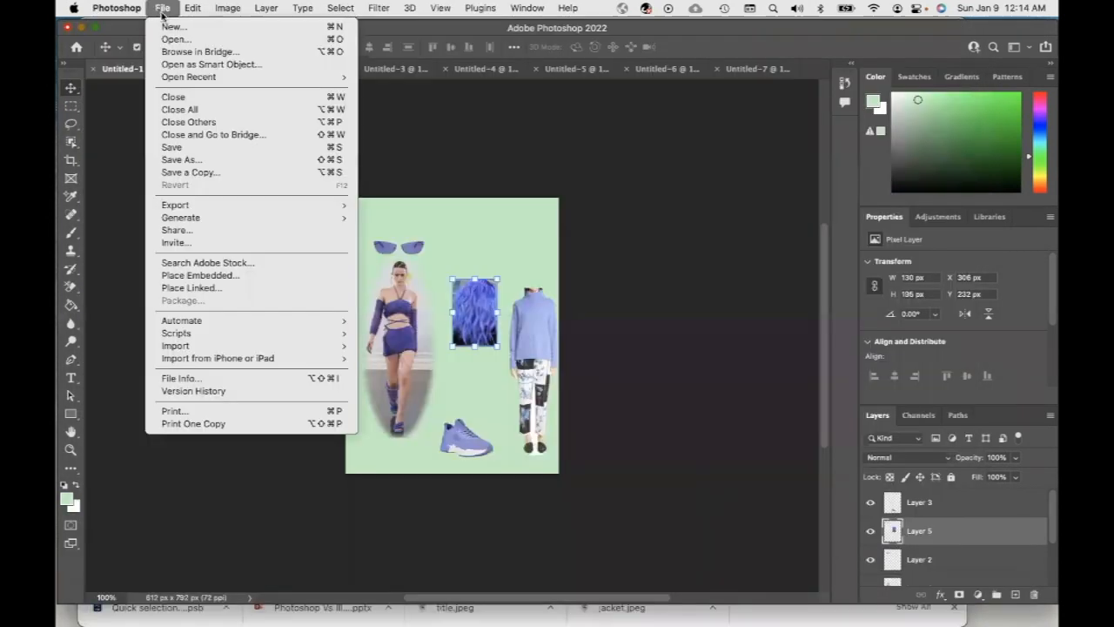
{"action": "left_click", "coordinate": [174, 22]}
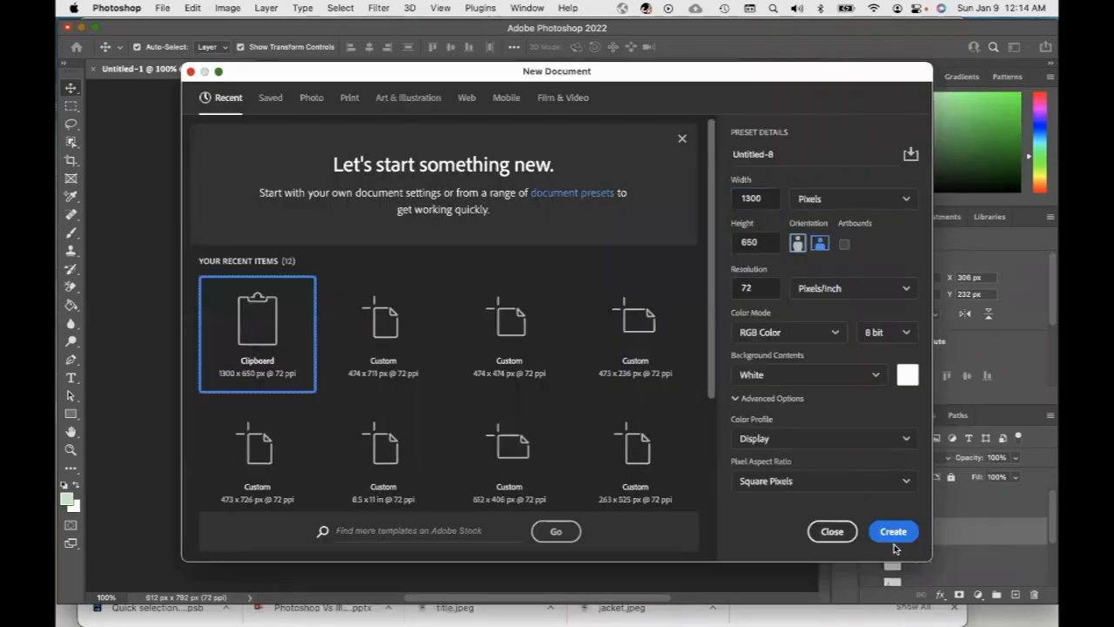
{"action": "left_click", "coordinate": [893, 532]}
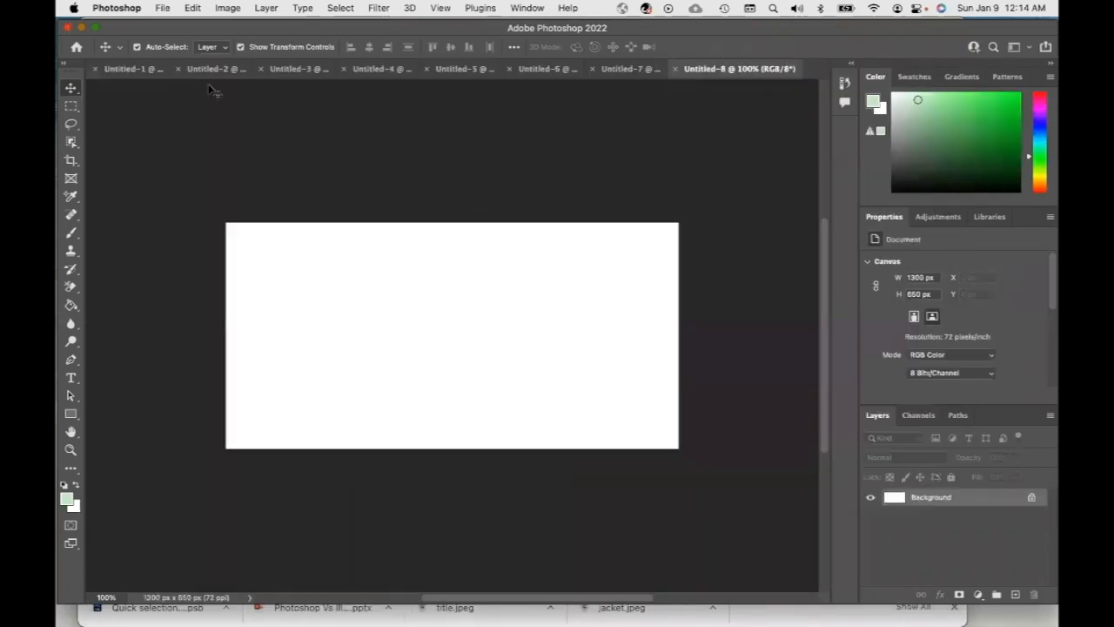
{"action": "key", "text": "super+v"}
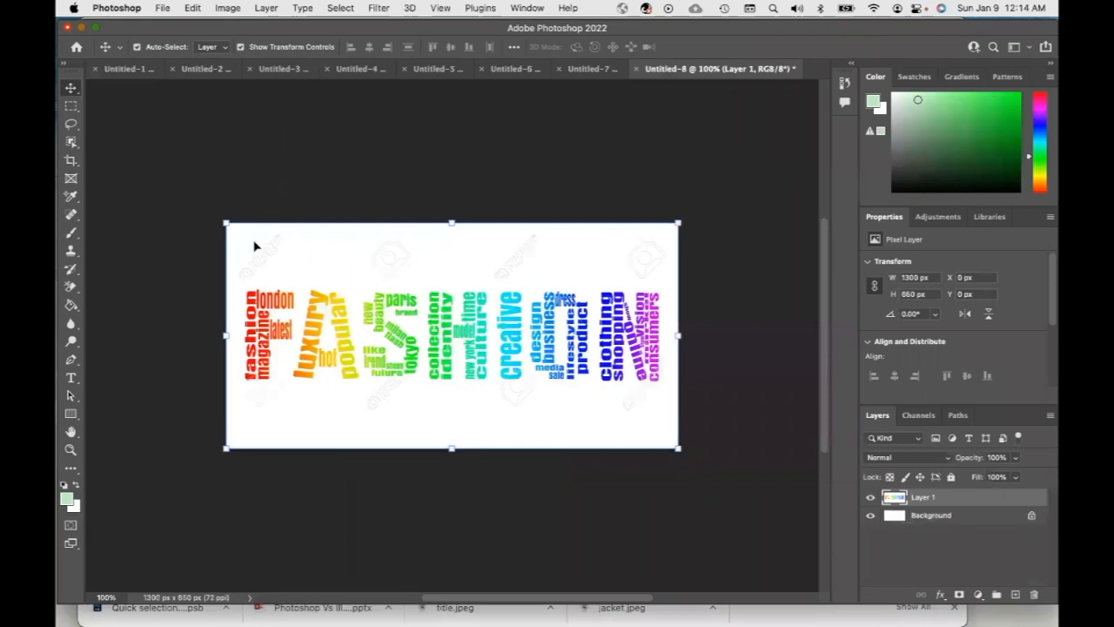
Resize the word-cloud document to a width of 4 inches
{"action": "key", "text": "m"}
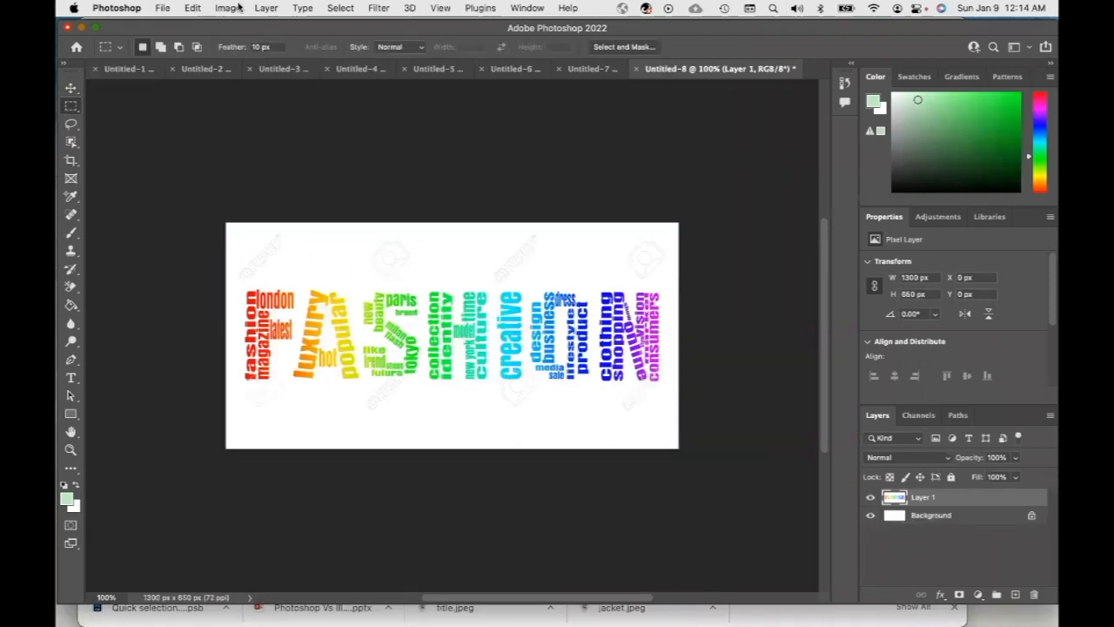
{"action": "left_click", "coordinate": [228, 8]}
{"action": "left_click", "coordinate": [266, 115]}
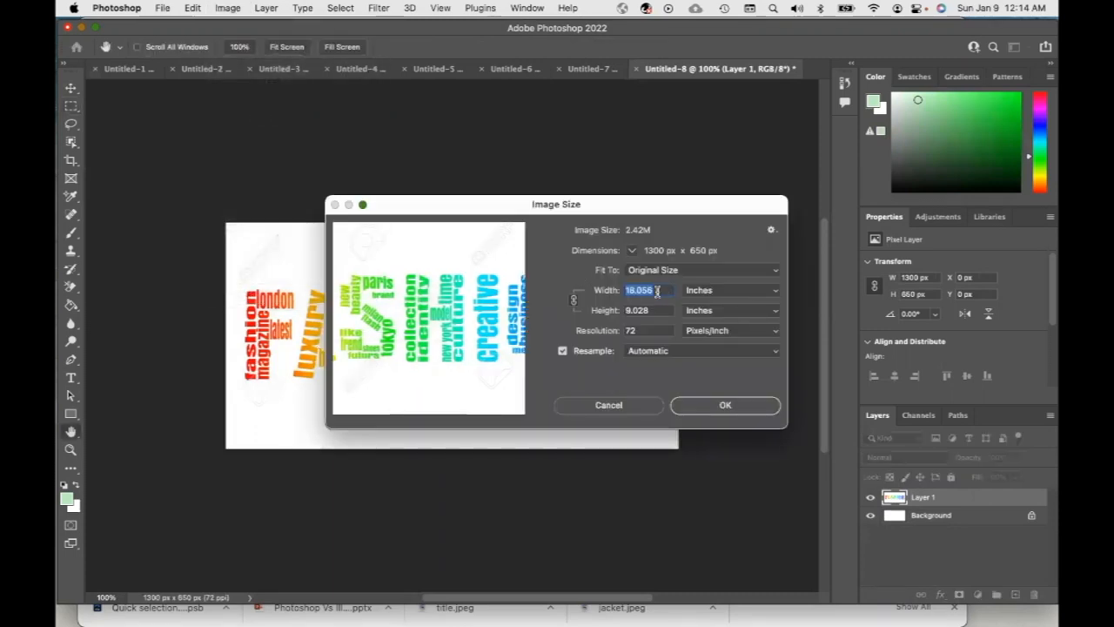
{"action": "type", "text": "4"}
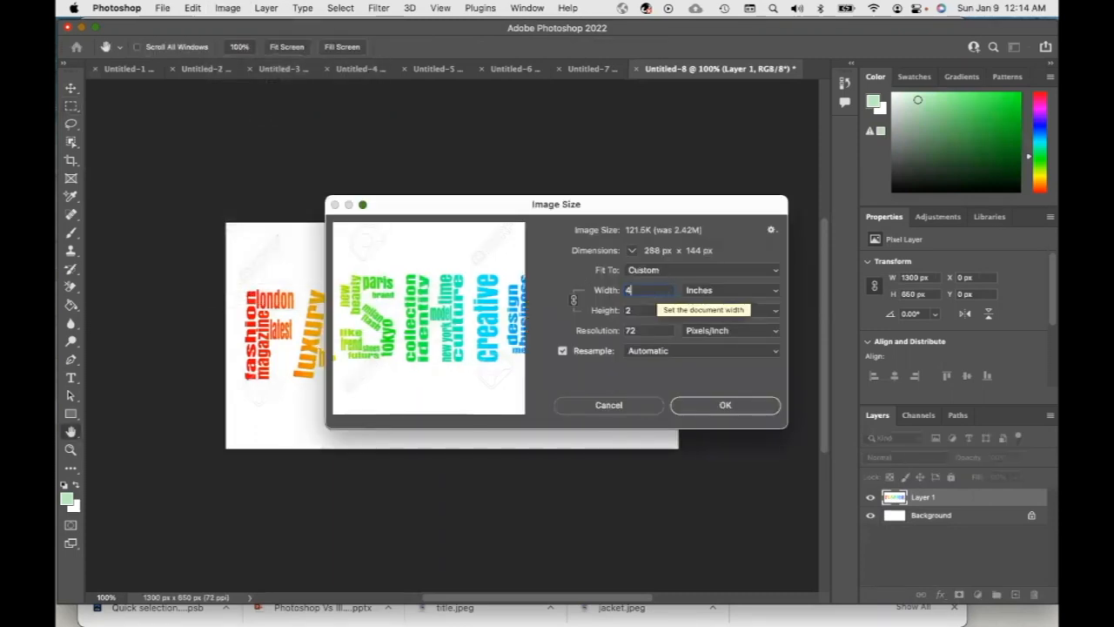
{"action": "left_click", "coordinate": [741, 406]}
Set the Rectangular Marquee style to Fixed Ratio with a width of 4
{"action": "key", "text": "m"}
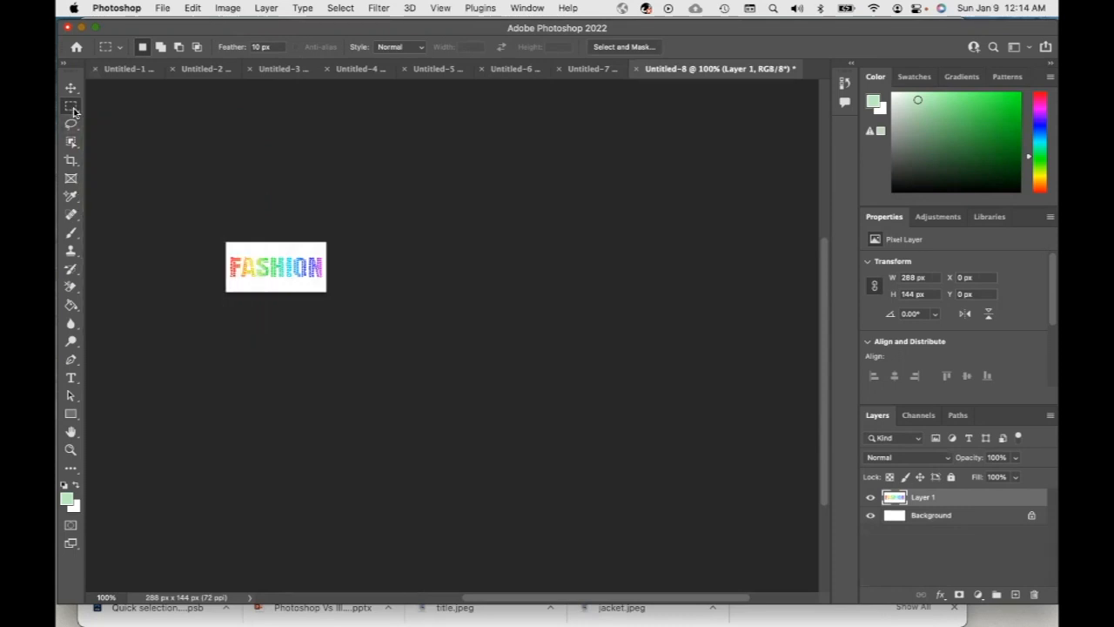
{"action": "left_click", "coordinate": [418, 53]}
{"action": "left_click", "coordinate": [416, 62]}
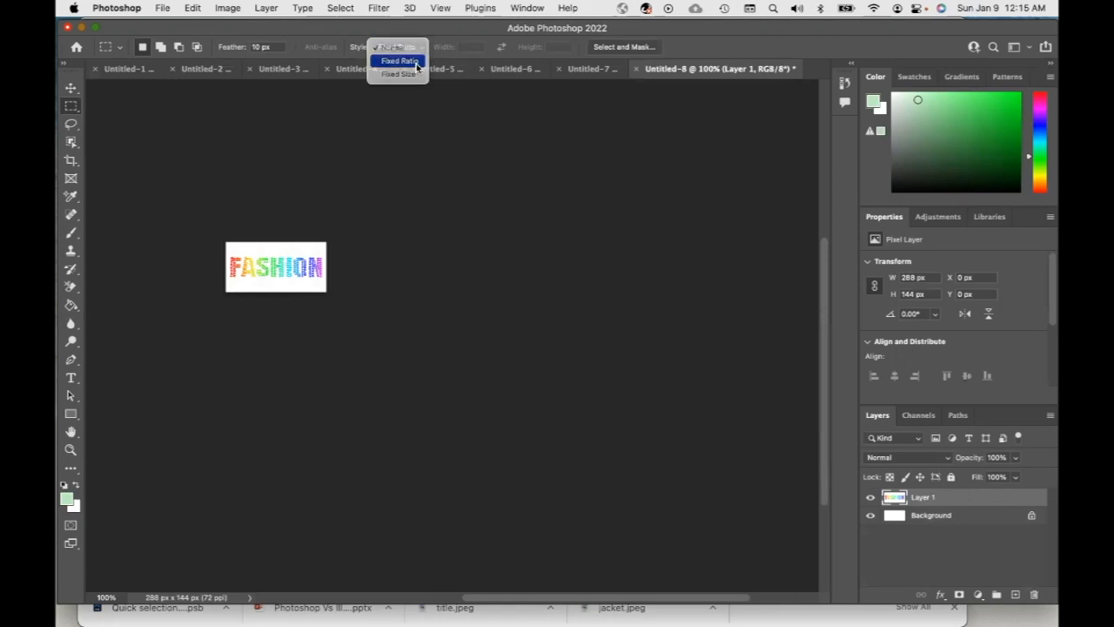
{"action": "left_click", "coordinate": [441, 49]}
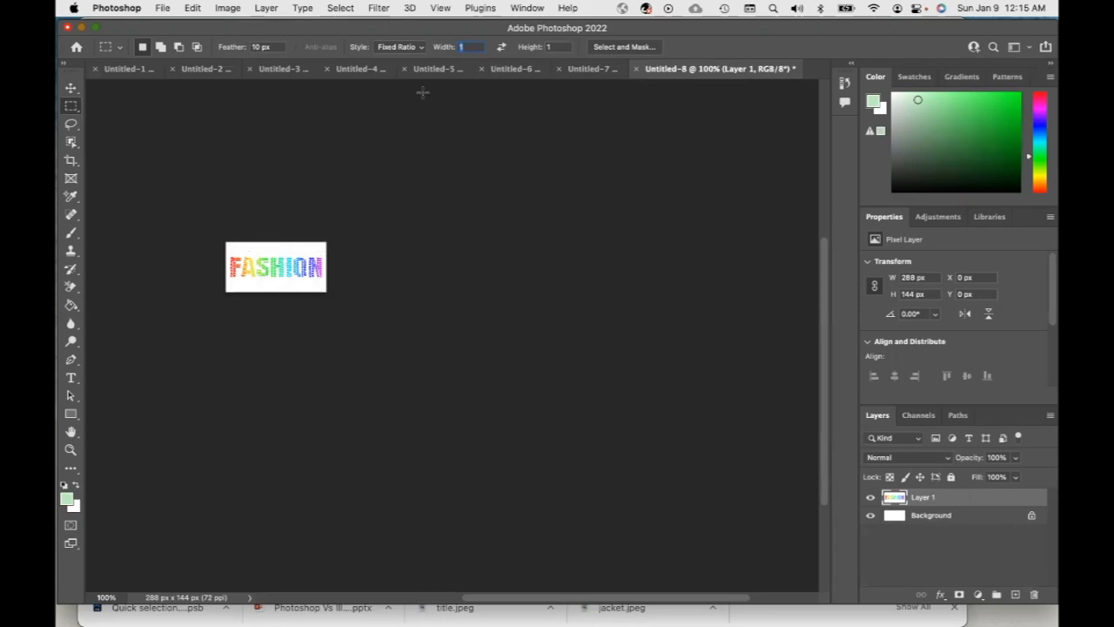
{"action": "type", "text": "4"}
Zoom in on the word cloud and try drawing fixed-ratio rectangular selections around it
{"action": "left_click", "coordinate": [265, 271]}
{"action": "key", "text": "super+plus"}
{"action": "key", "text": "super+plus"}
{"action": "key", "text": "super+plus"}
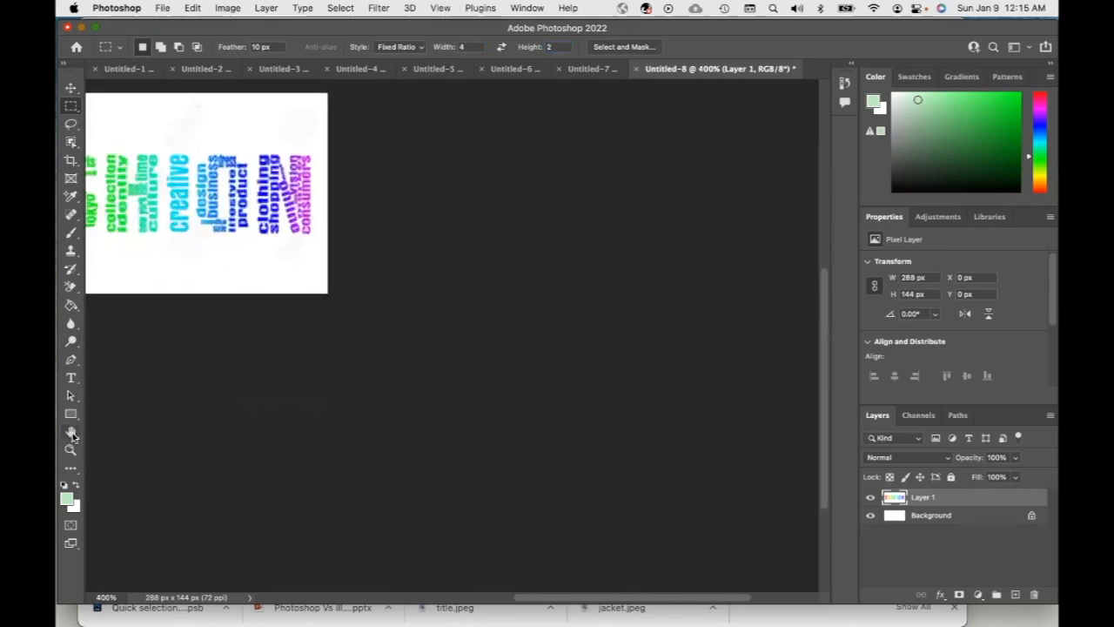
{"action": "left_click", "coordinate": [71, 432]}
{"action": "left_click_drag", "start_coordinate": [147, 240], "coordinate": [445, 328]}
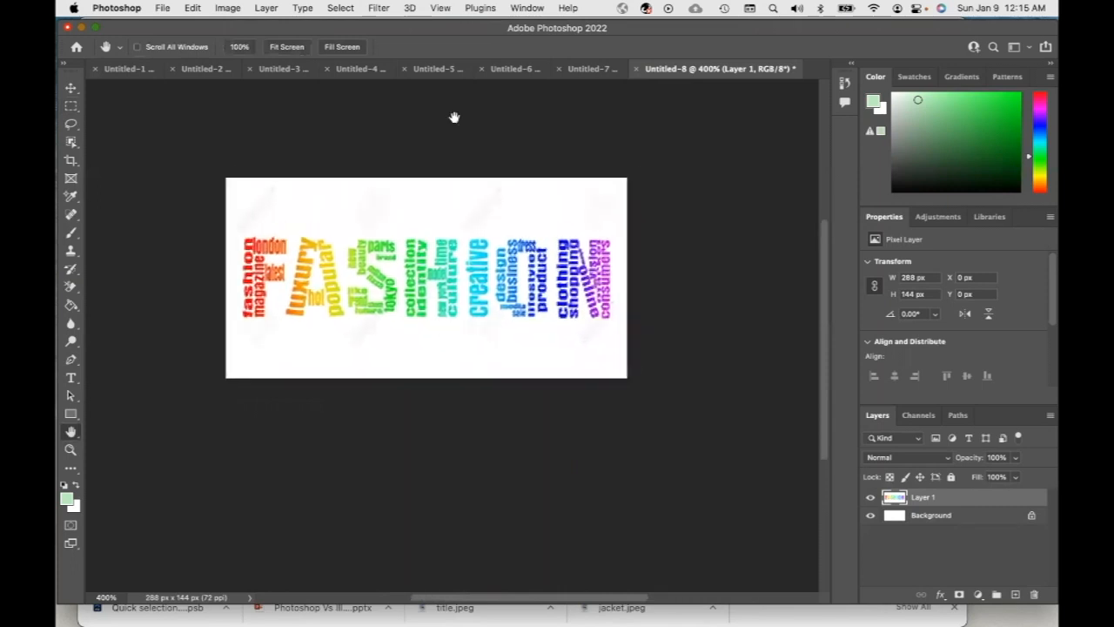
{"action": "left_click", "coordinate": [72, 107]}
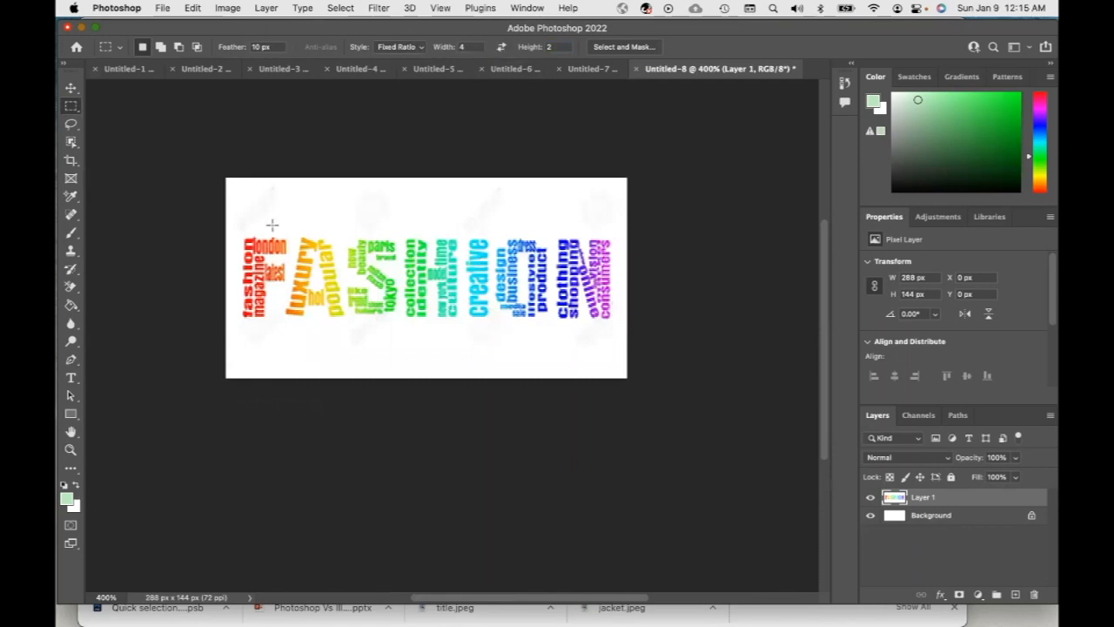
{"action": "left_click_drag", "start_coordinate": [247, 229], "coordinate": [473, 368]}
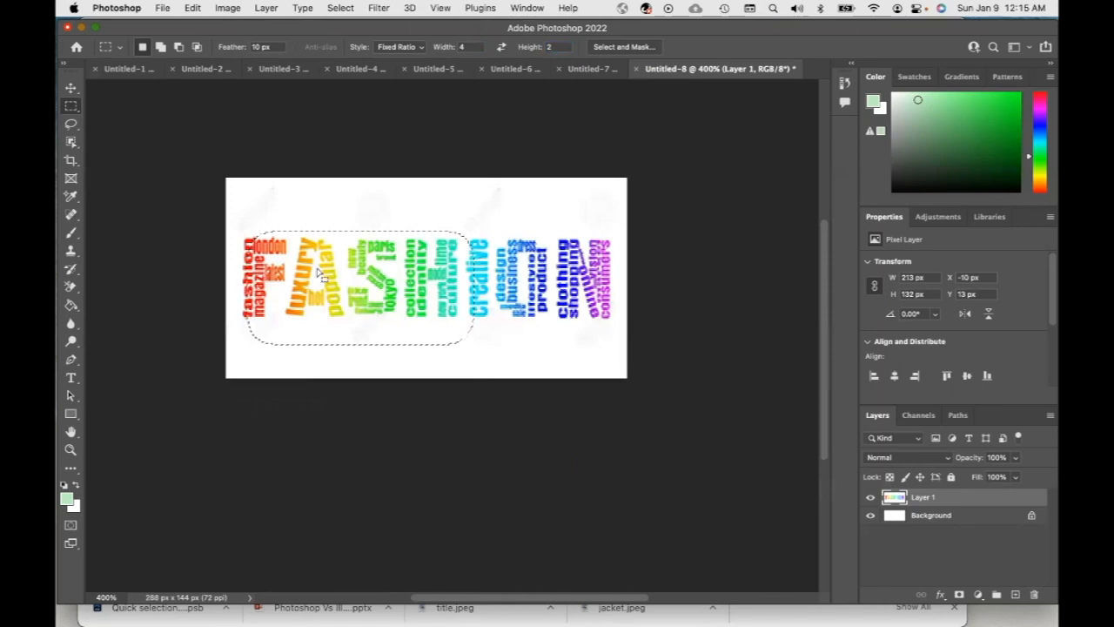
{"action": "left_click_drag", "start_coordinate": [235, 211], "coordinate": [601, 333]}
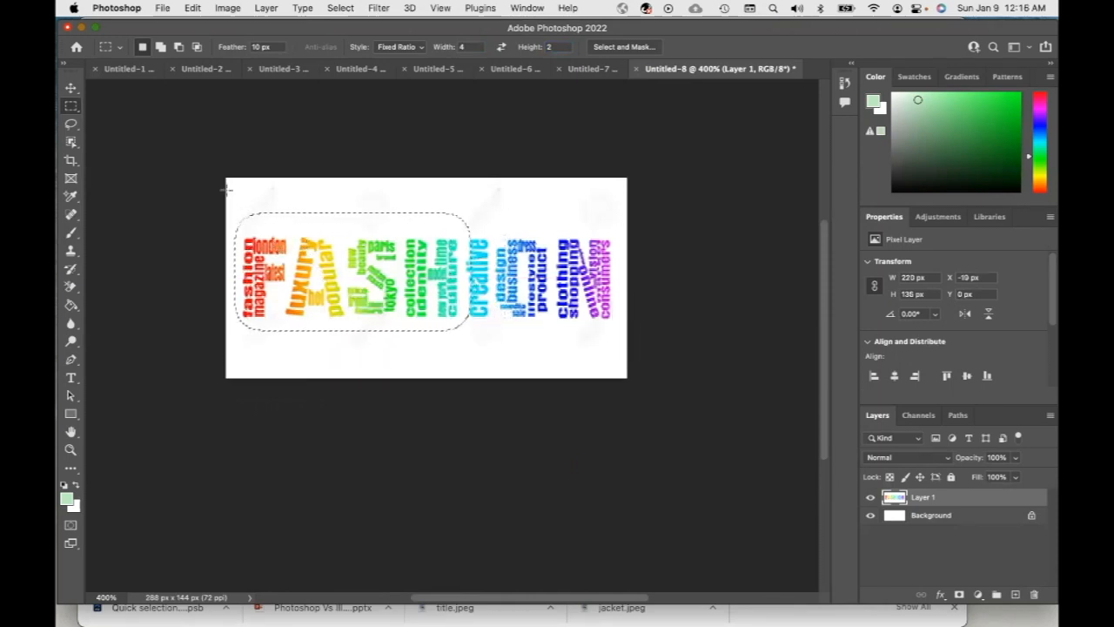
{"action": "left_click_drag", "start_coordinate": [234, 198], "coordinate": [617, 348]}
{"action": "left_click_drag", "start_coordinate": [241, 193], "coordinate": [644, 352]}
{"action": "left_click_drag", "start_coordinate": [235, 203], "coordinate": [687, 350]}
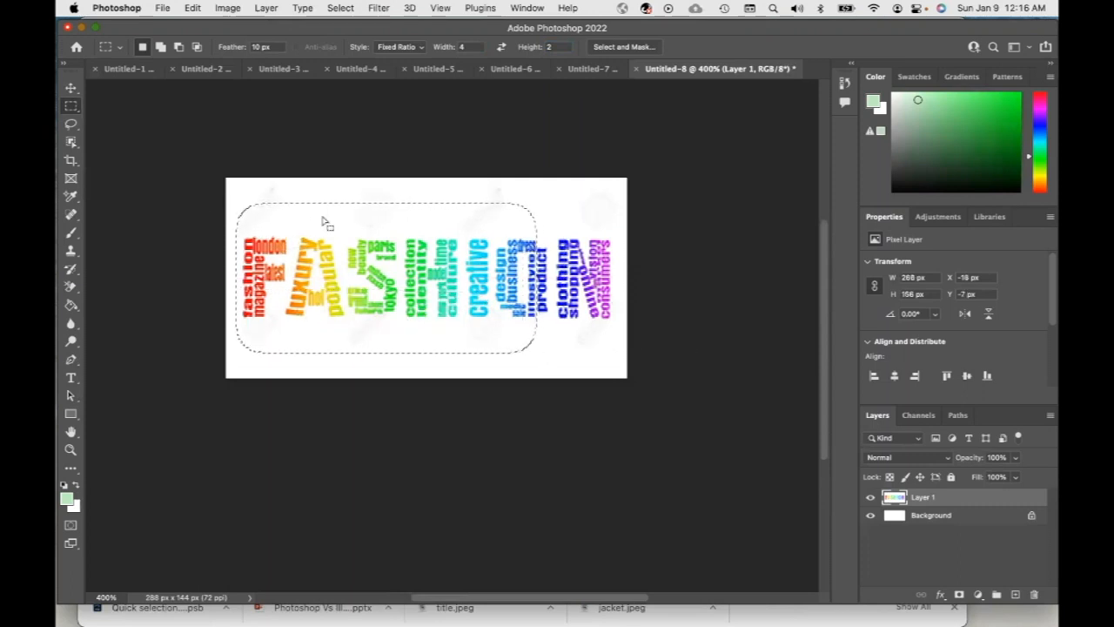
{"action": "left_click_drag", "start_coordinate": [246, 208], "coordinate": [623, 359]}
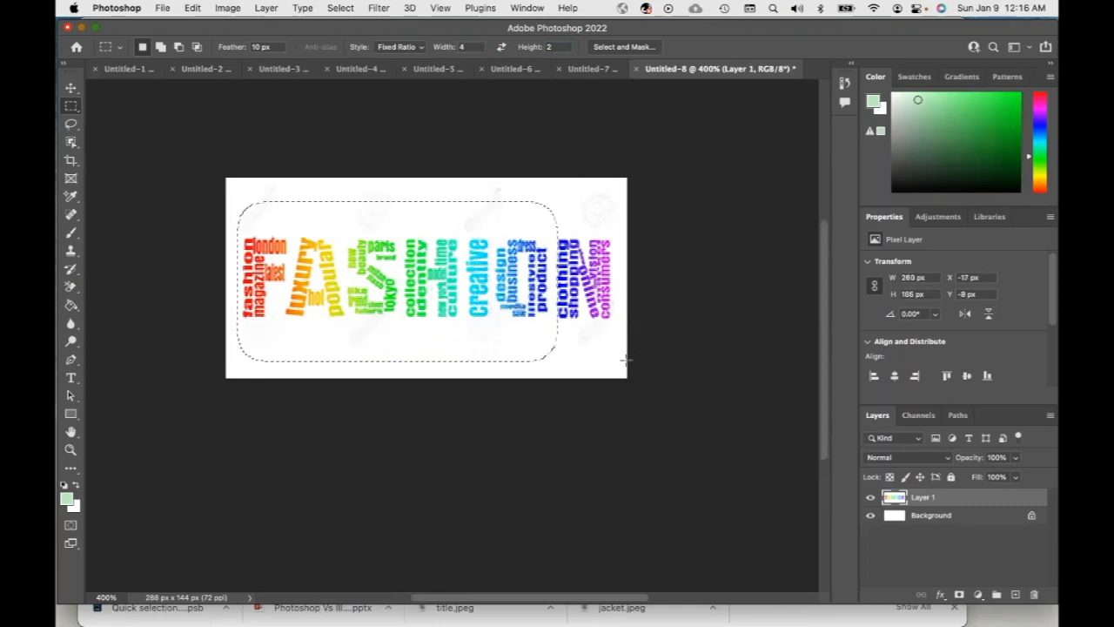
Switch the marquee style back to Normal and select the word cloud with a rectangle about 330 × 128 px
{"action": "left_click", "coordinate": [419, 48]}
{"action": "left_click", "coordinate": [413, 36]}
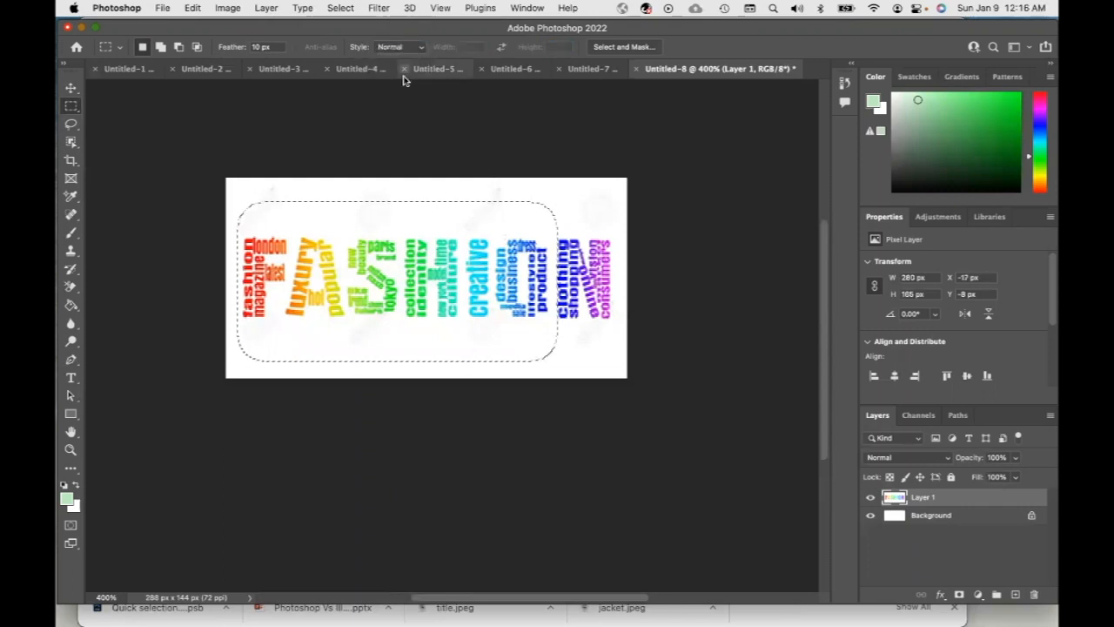
{"action": "left_click", "coordinate": [235, 199]}
{"action": "left_click_drag", "start_coordinate": [235, 198], "coordinate": [615, 351]}
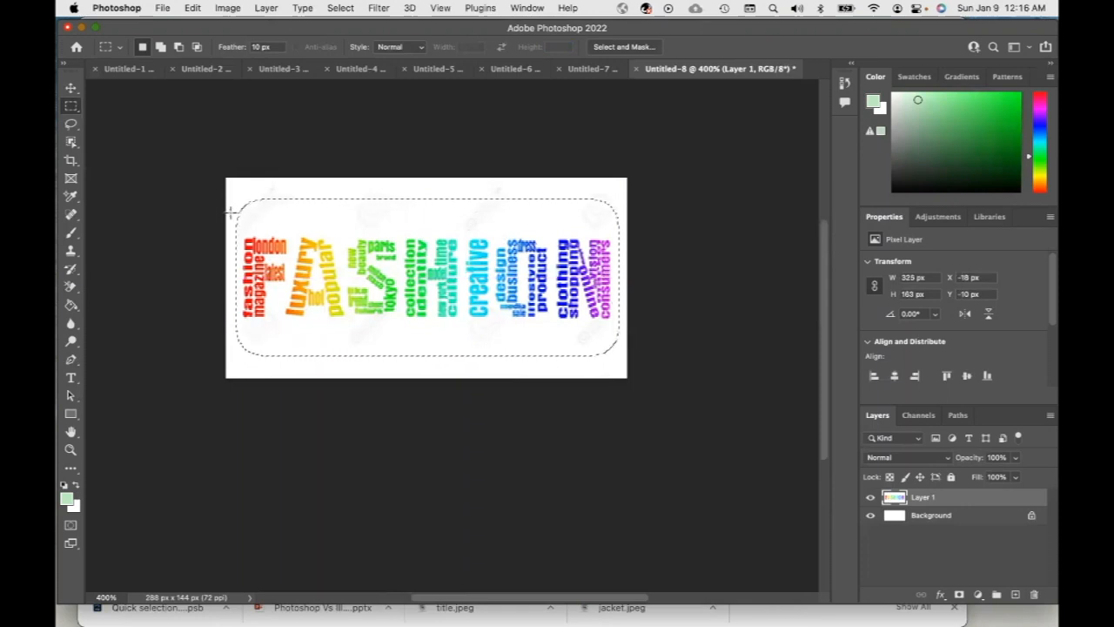
{"action": "left_click_drag", "start_coordinate": [230, 224], "coordinate": [619, 332]}
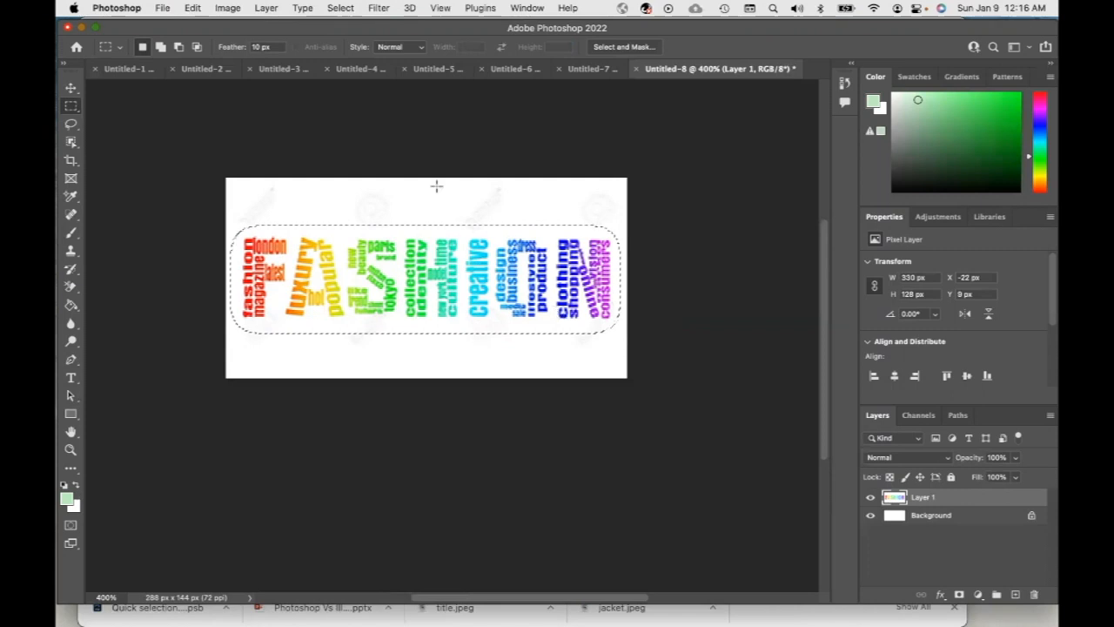
Paste the copied word graphic into the mood board document and switch to the Move tool
{"action": "left_click", "coordinate": [120, 70]}
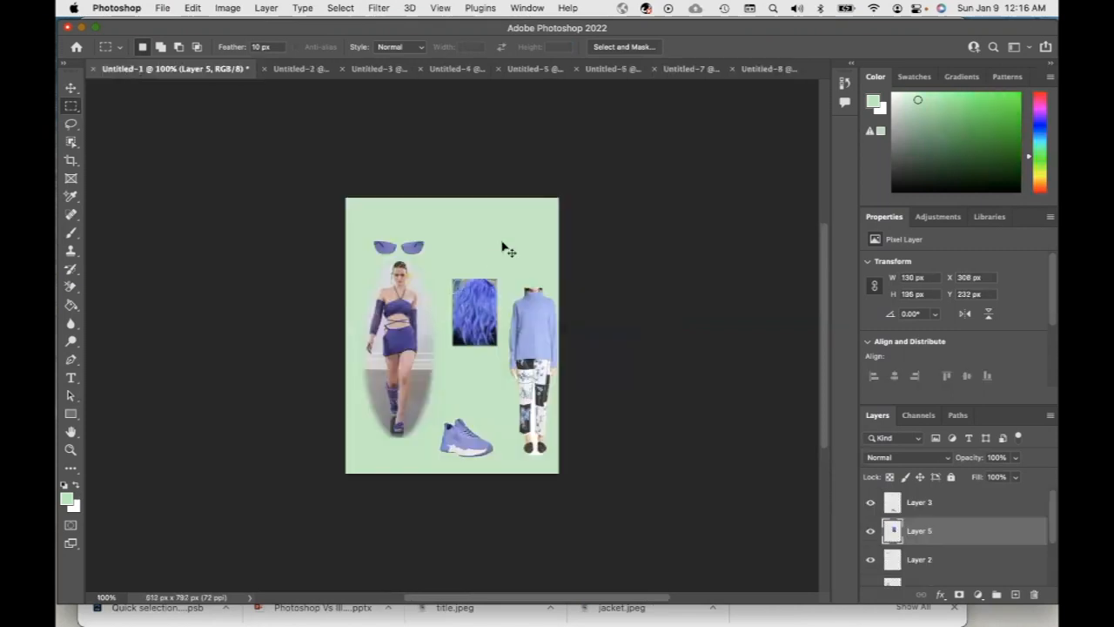
{"action": "key", "text": "cmd+v"}
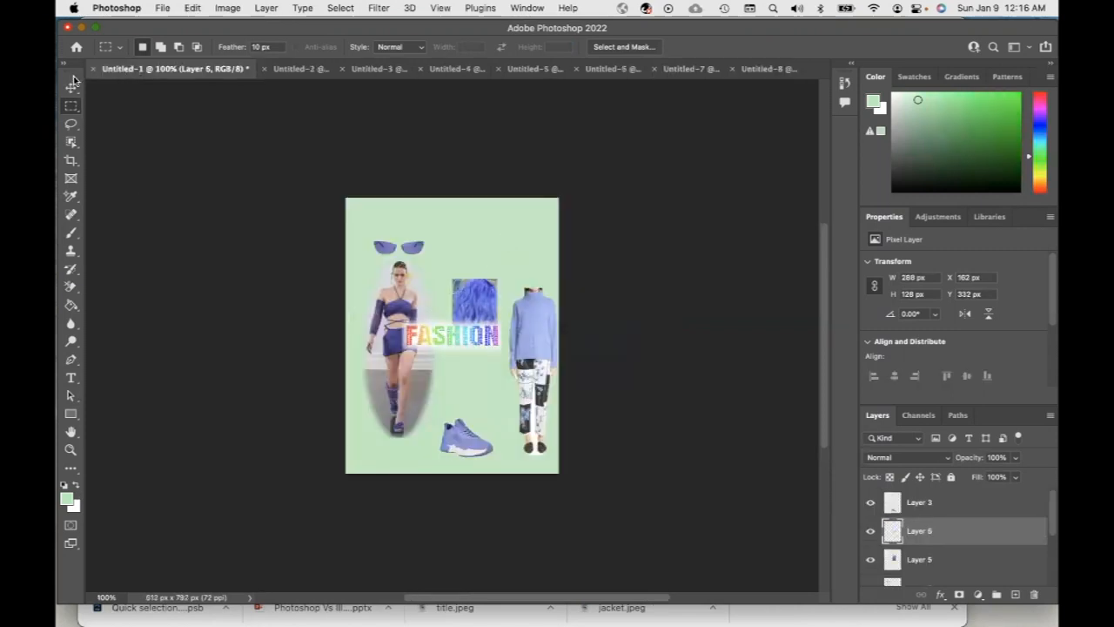
{"action": "left_click", "coordinate": [71, 88]}
{"action": "key", "text": "m"}
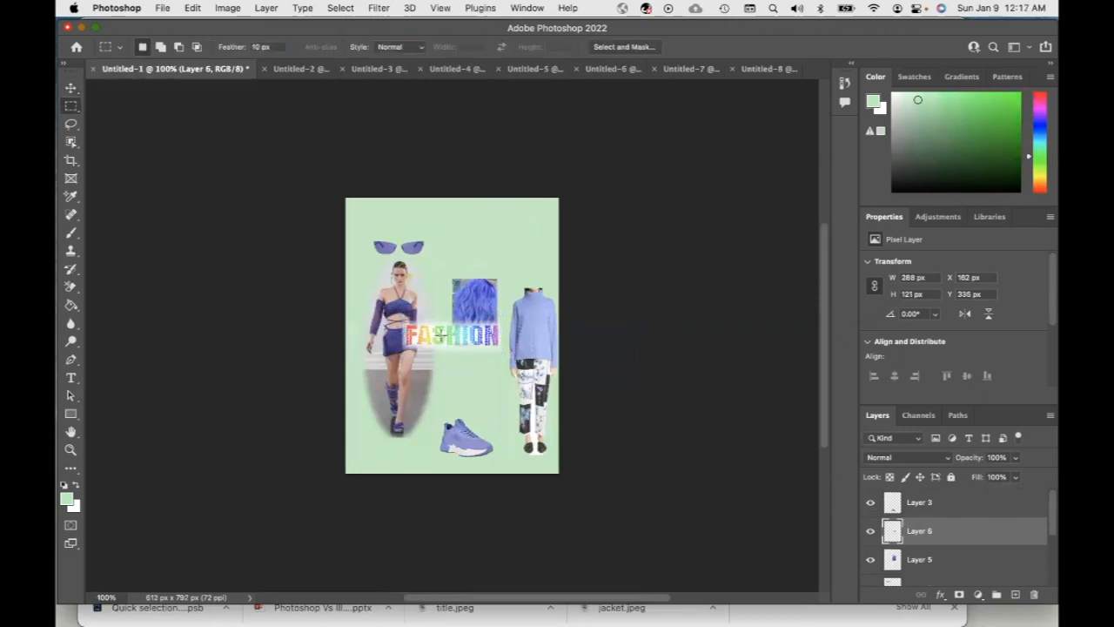
{"action": "left_click", "coordinate": [70, 87]}
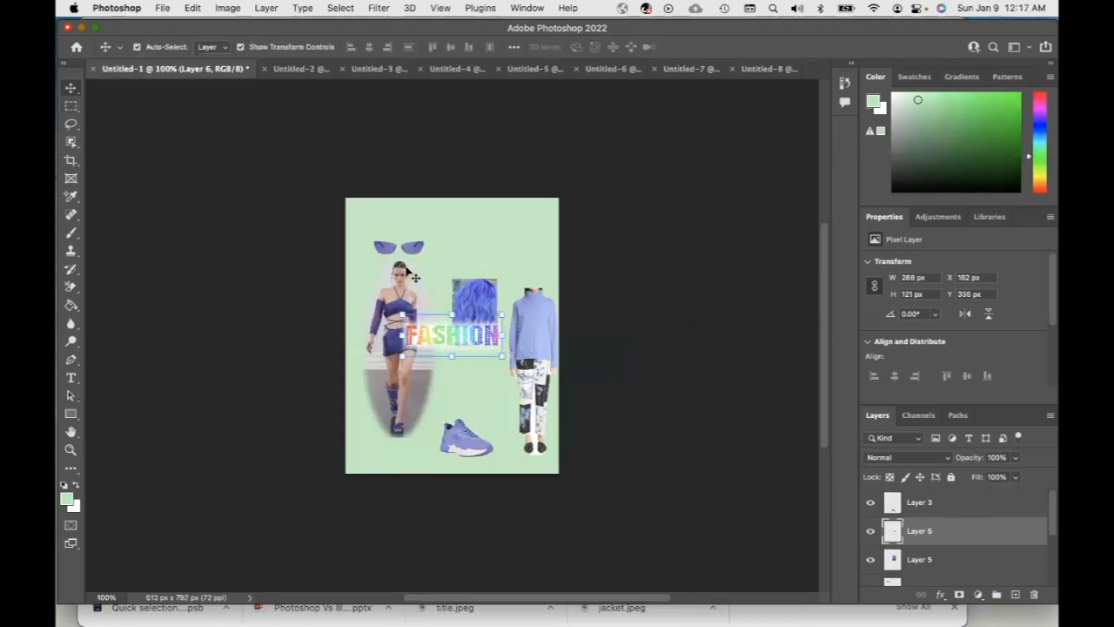
Scale the word graphic down to about 88%, rotate it about 16°, and place it at the board's lower centre
{"action": "left_click_drag", "start_coordinate": [427, 327], "coordinate": [467, 234]}
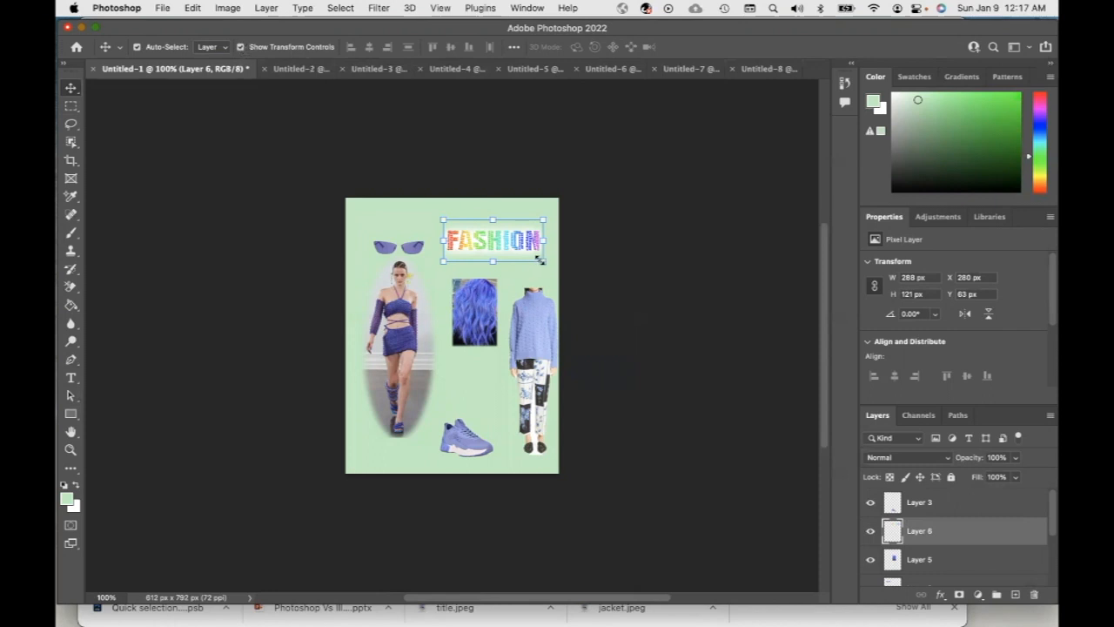
{"action": "mouse_move", "coordinate": [544, 261]}
{"action": "left_mouse_down"}
{"action": "mouse_move", "coordinate": [548, 252]}
{"action": "mouse_move", "coordinate": [532, 257]}
{"action": "left_mouse_up"}
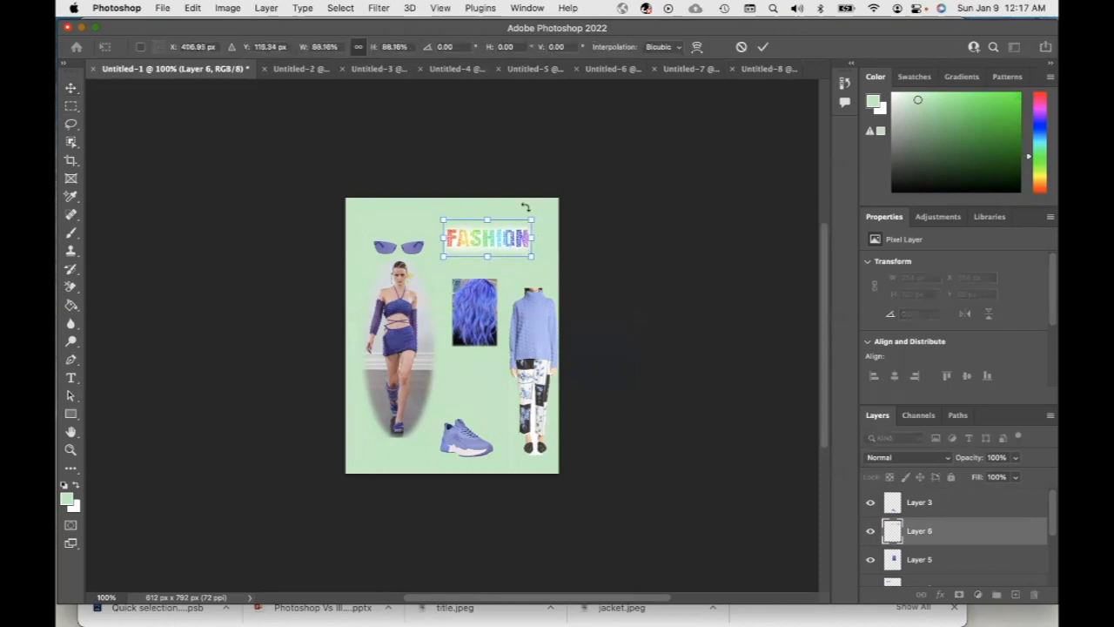
{"action": "mouse_move", "coordinate": [528, 211]}
{"action": "left_mouse_down"}
{"action": "mouse_move", "coordinate": [533, 239]}
{"action": "mouse_move", "coordinate": [534, 220]}
{"action": "left_mouse_up"}
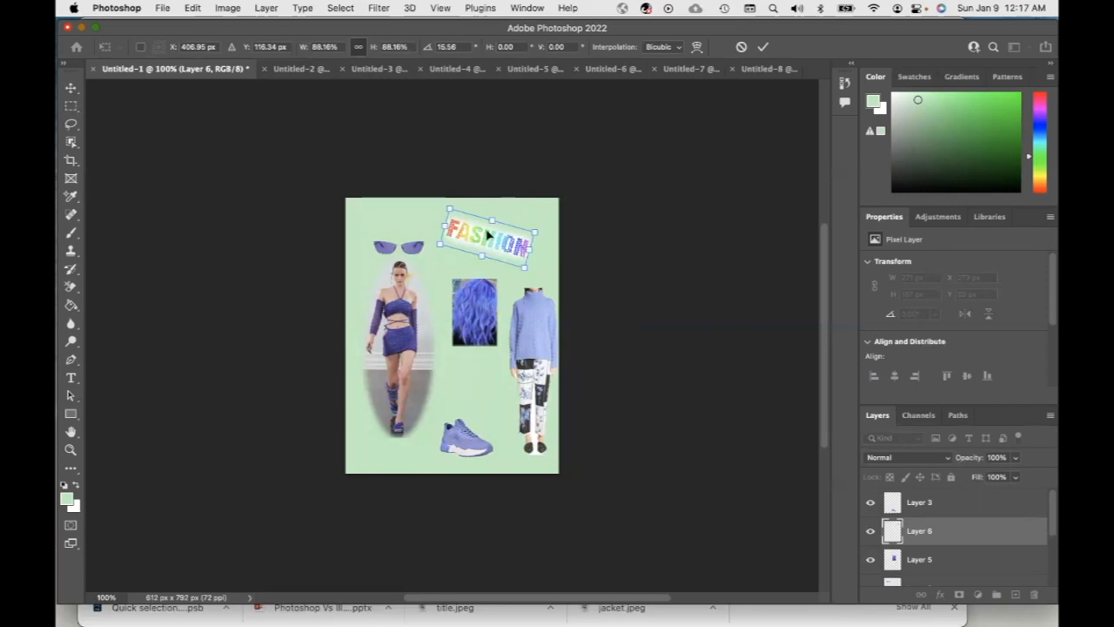
{"action": "left_click_drag", "start_coordinate": [489, 236], "coordinate": [467, 381]}
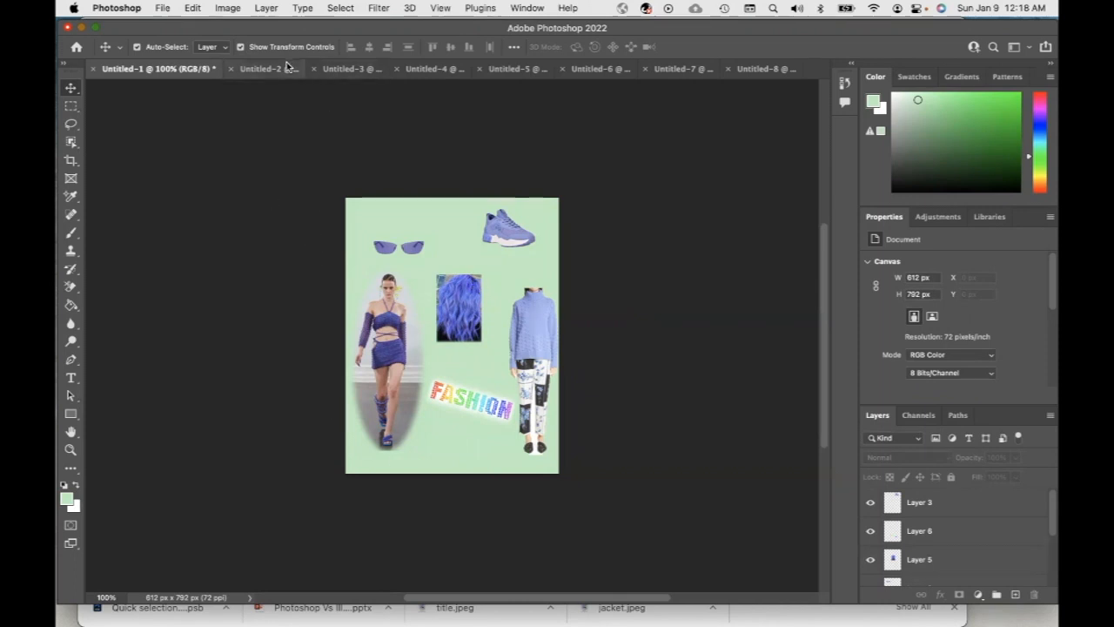
Close the remaining source image documents without saving them
{"action": "left_click", "coordinate": [234, 69]}
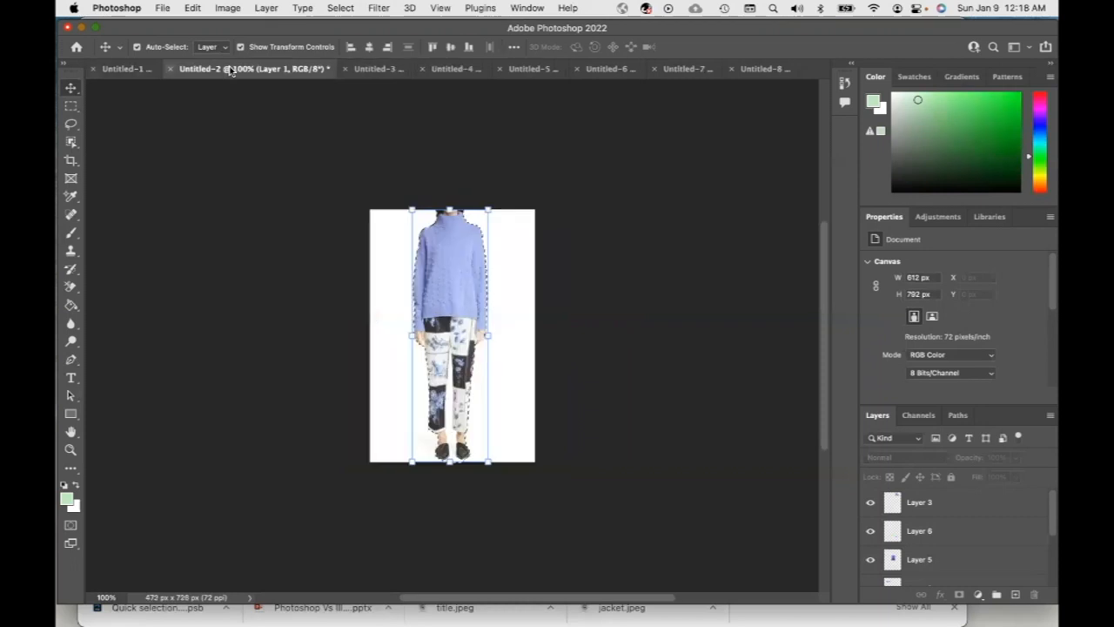
{"action": "left_click", "coordinate": [570, 271]}
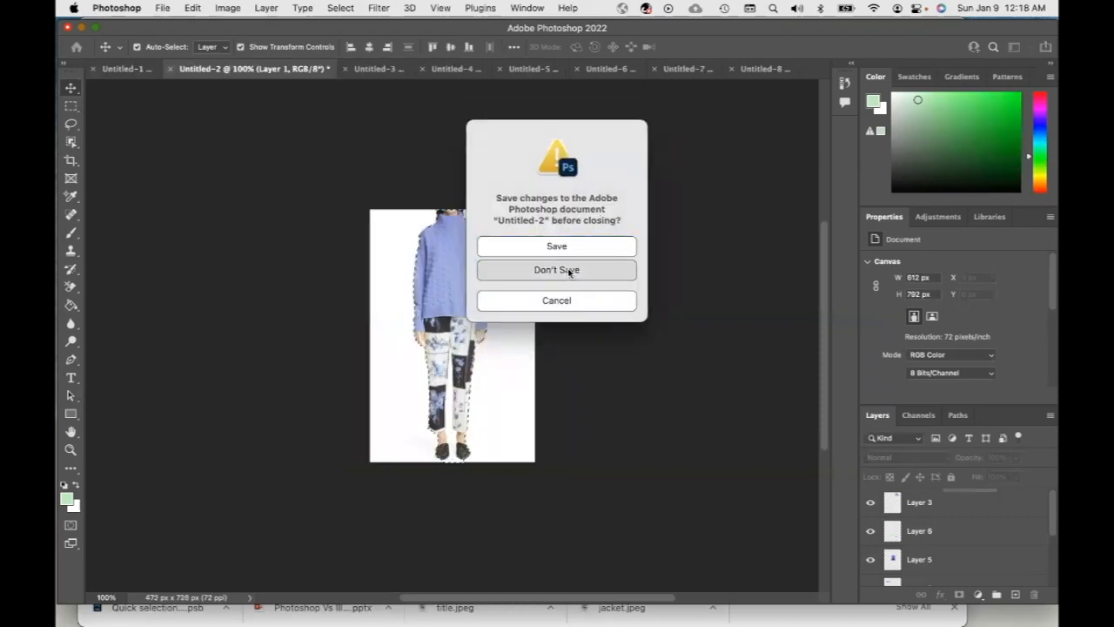
{"action": "left_click", "coordinate": [231, 71]}
{"action": "key", "text": "super+w"}
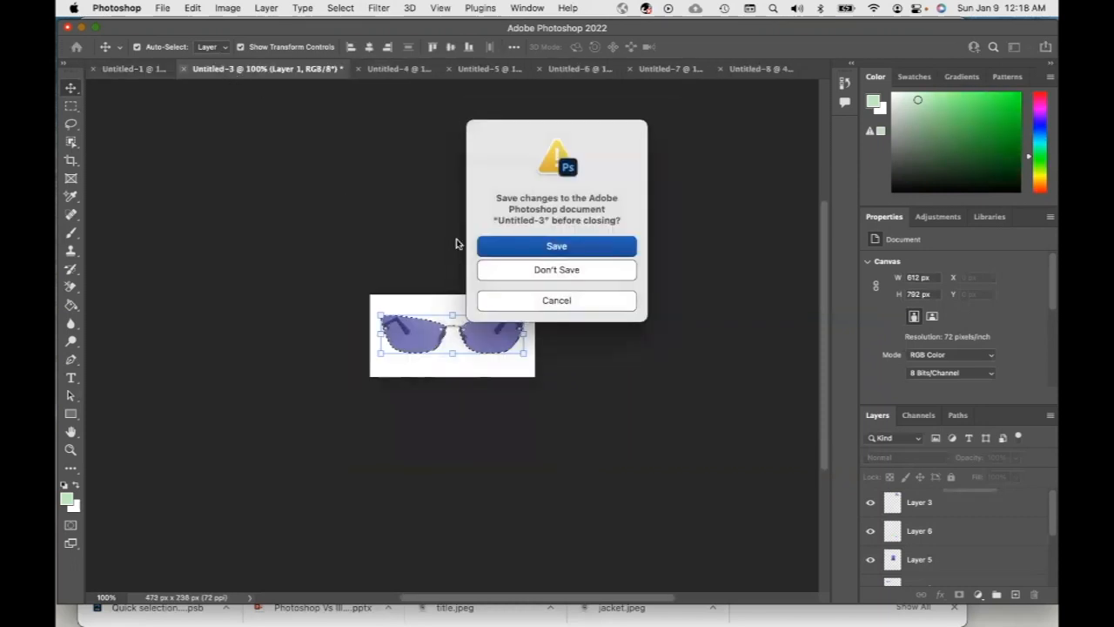
{"action": "left_click", "coordinate": [549, 277]}
{"action": "left_click", "coordinate": [231, 72]}
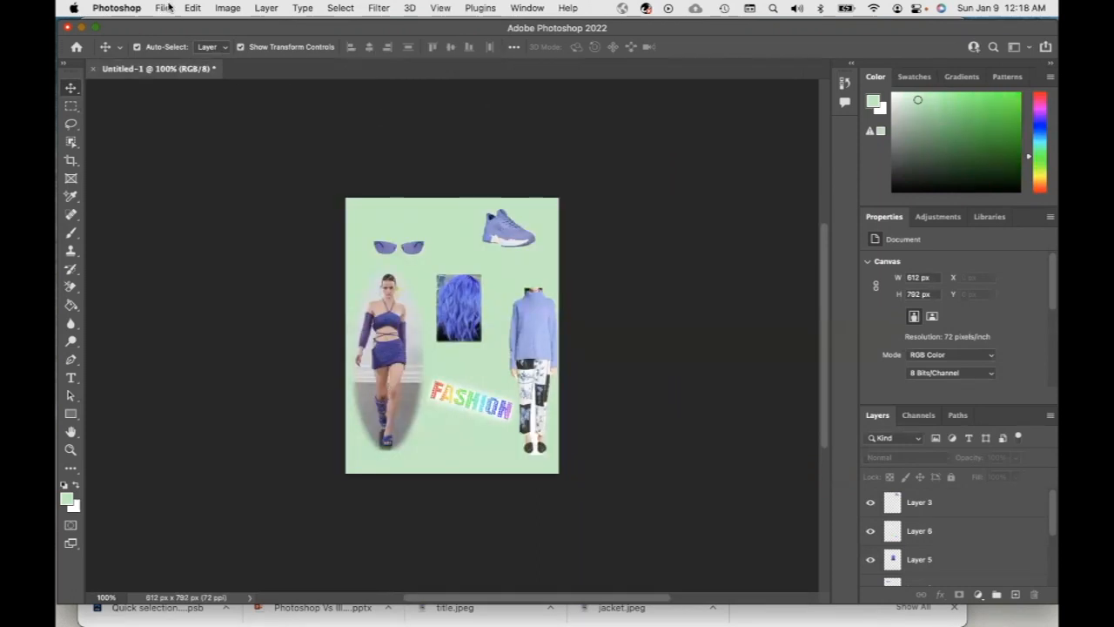
Save the mood board on the computer as Exercise 2 Shape Fashion Items.psd in Photoshop Exercises, keeping Maximize Compatibility
{"action": "left_click", "coordinate": [164, 7]}
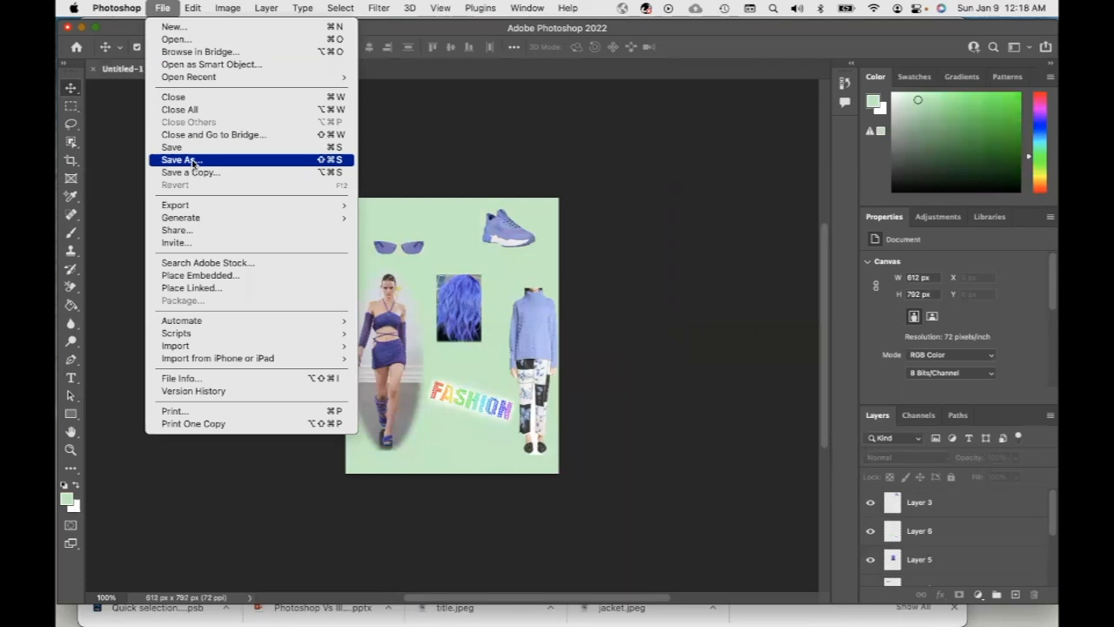
{"action": "left_click", "coordinate": [181, 159]}
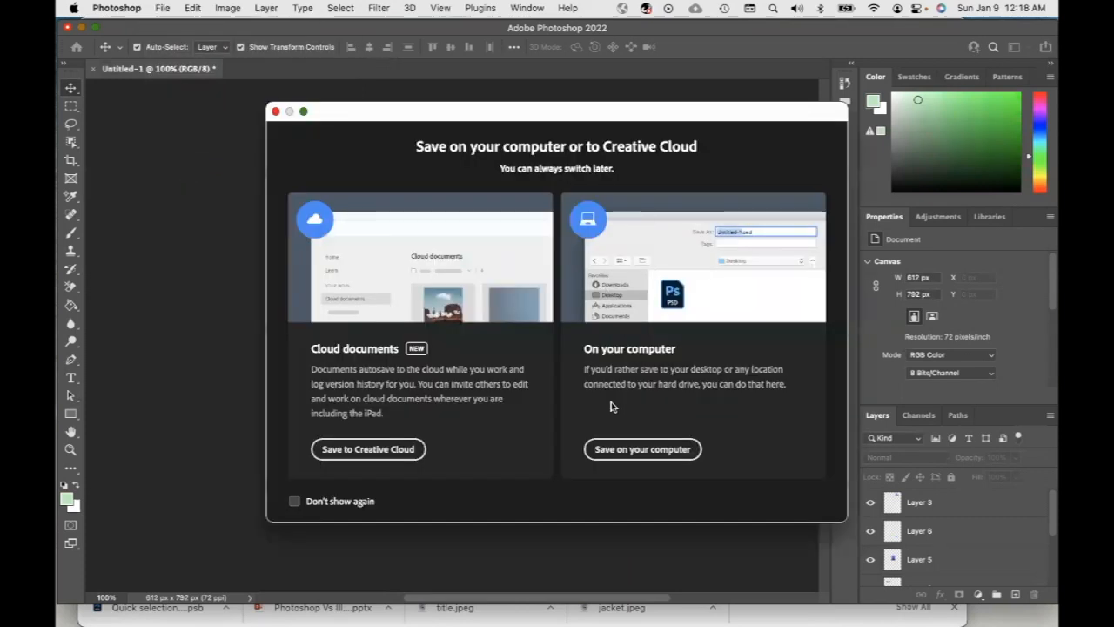
{"action": "left_click", "coordinate": [651, 453]}
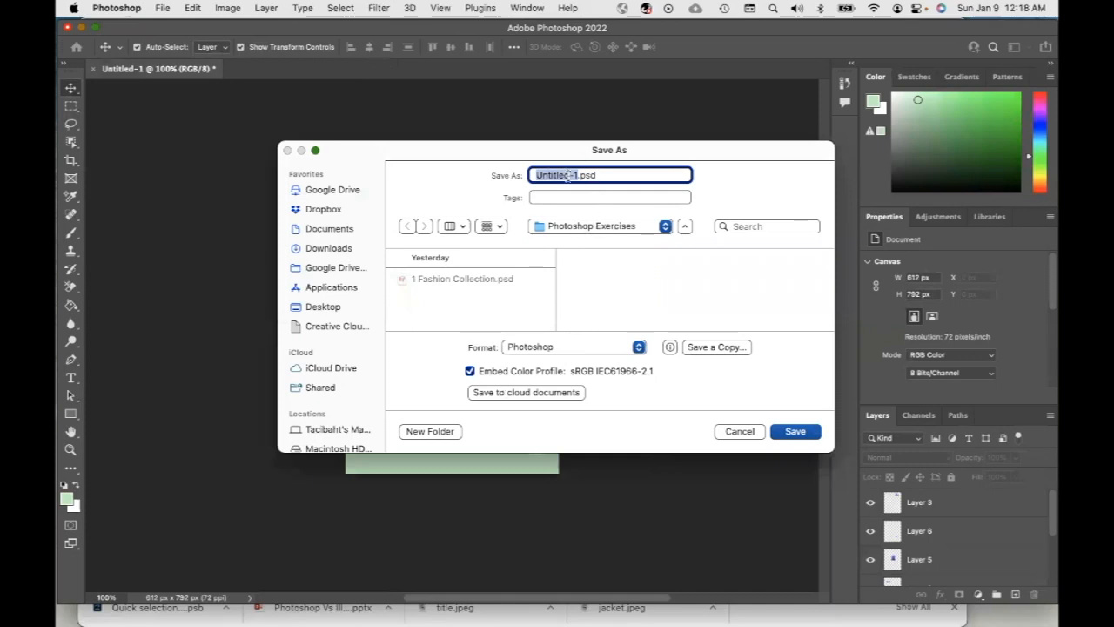
{"action": "type", "text": "Execcise 1"}
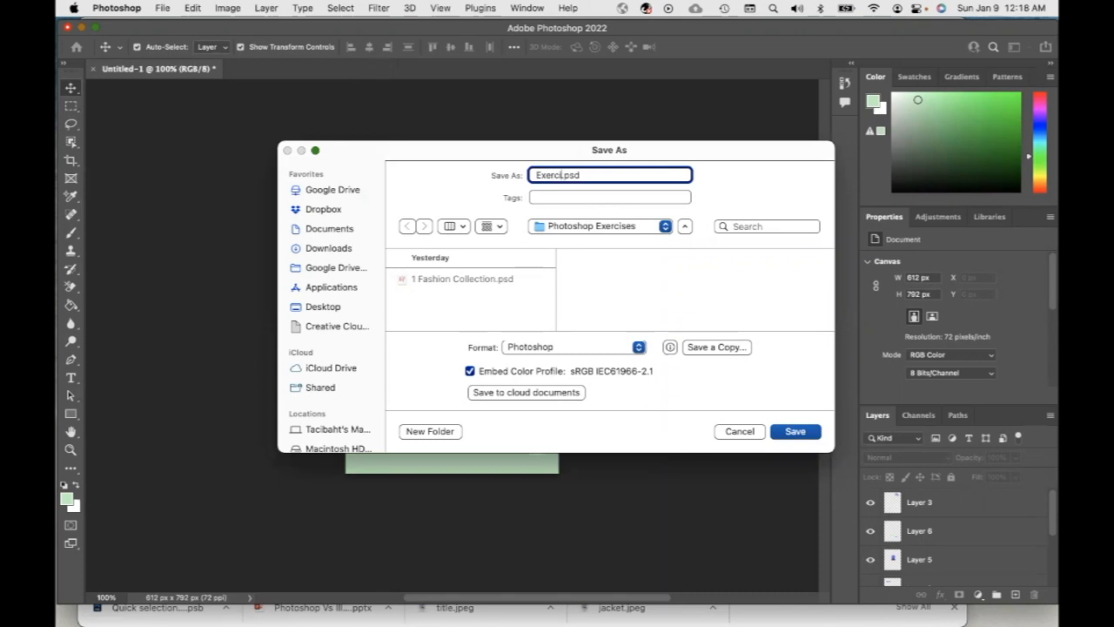
{"action": "key", "text": "BackSpace"}
{"action": "type", "text": "2 Shape Fashion Items"}
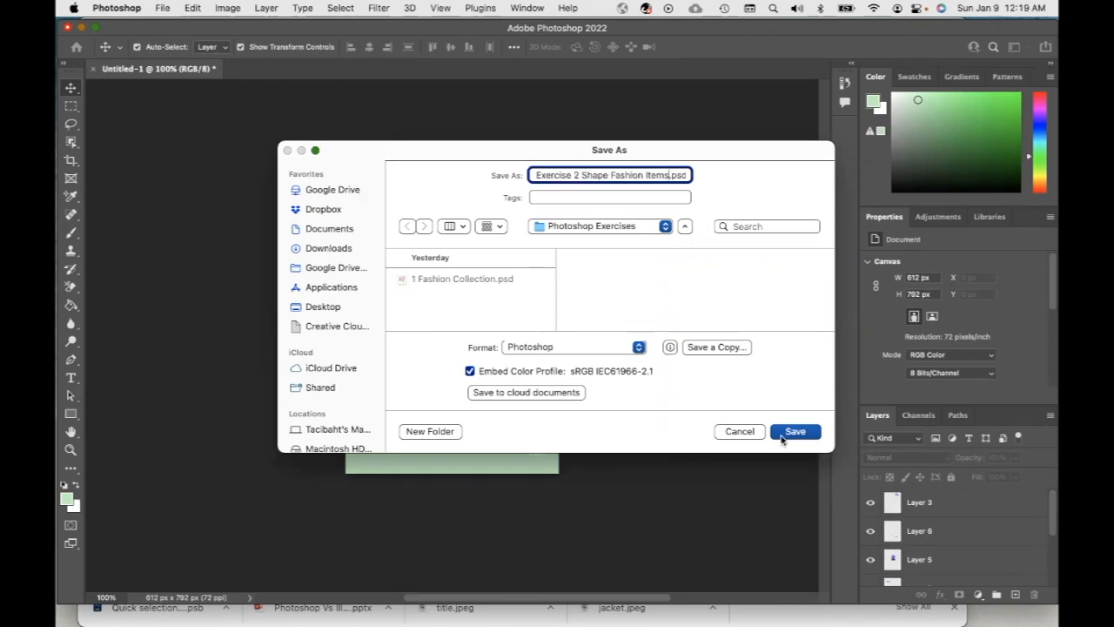
{"action": "left_click", "coordinate": [796, 432]}
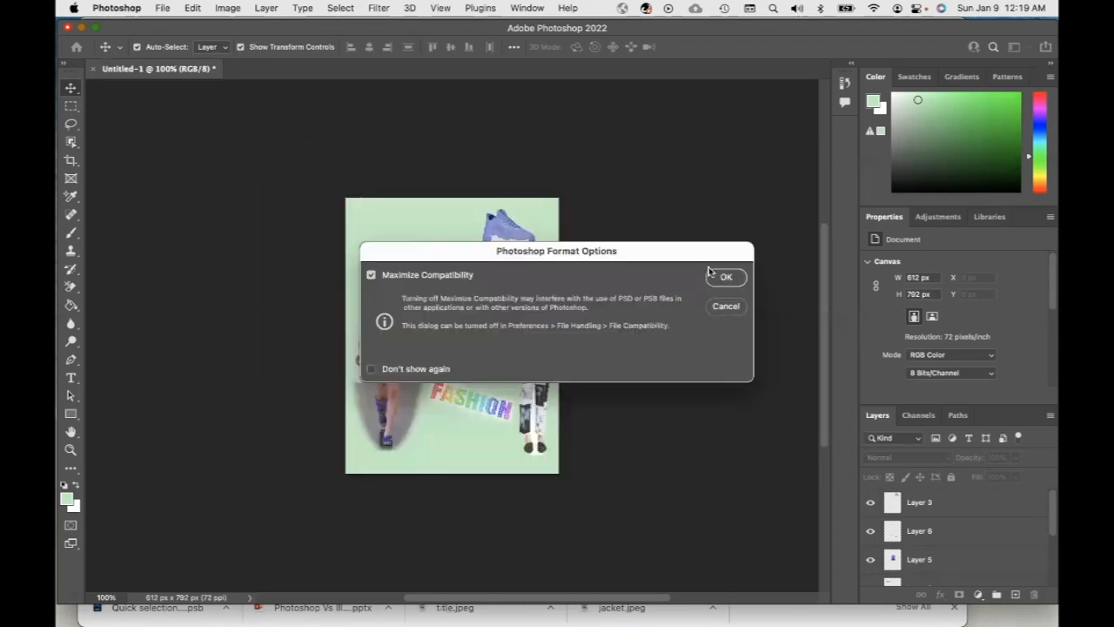
{"action": "left_click", "coordinate": [728, 279]}
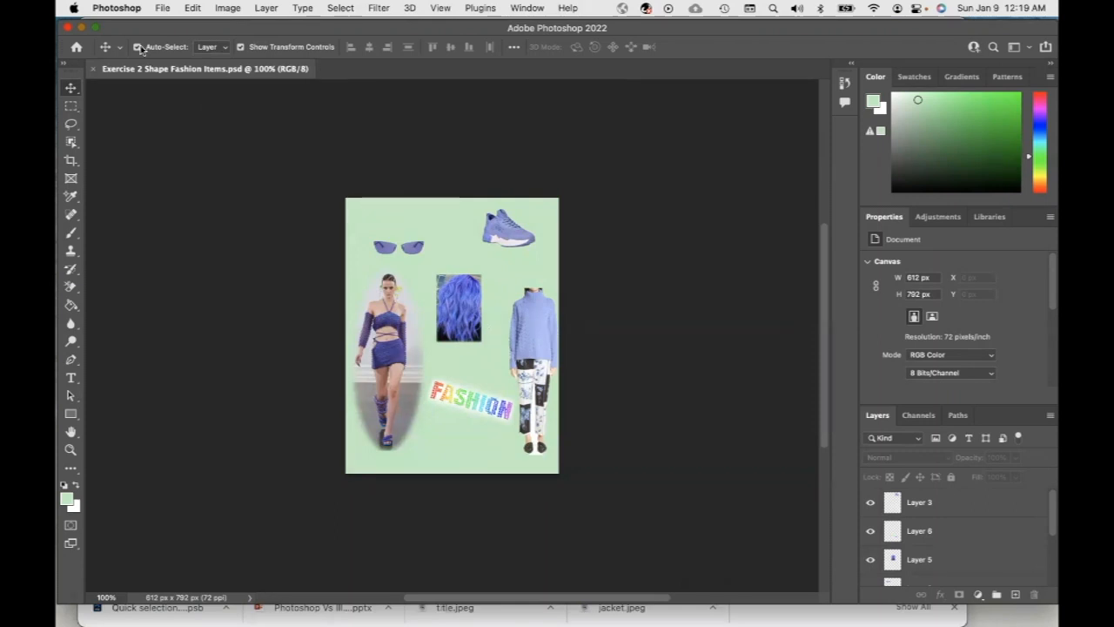
Create a new Letter-size print document with a resolution of 72 pixels/inch
{"action": "left_click", "coordinate": [162, 9]}
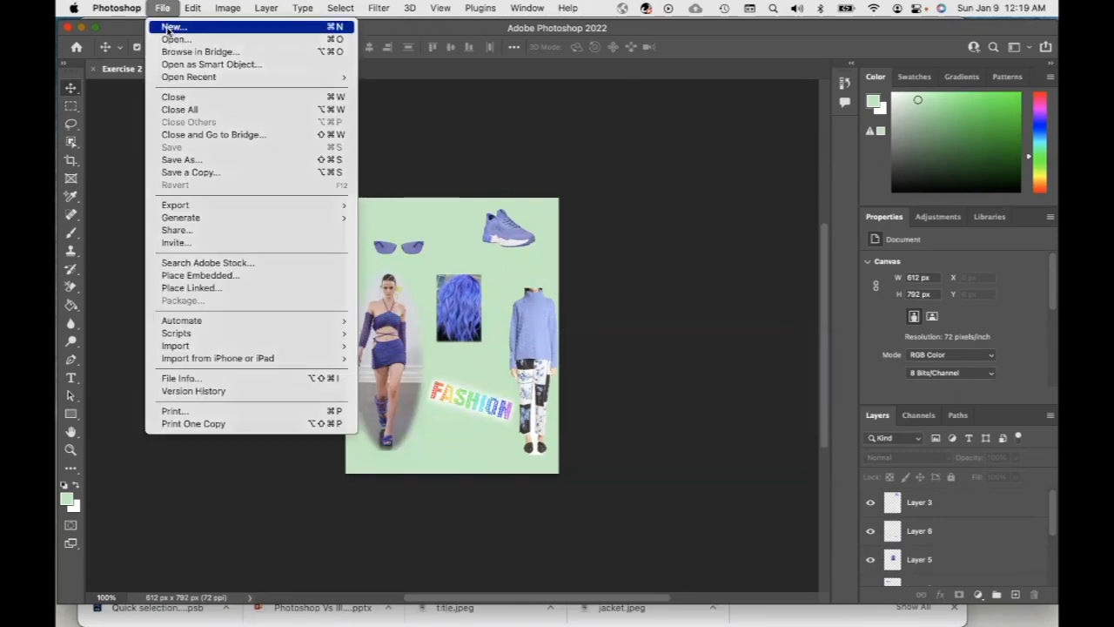
{"action": "left_click", "coordinate": [168, 29]}
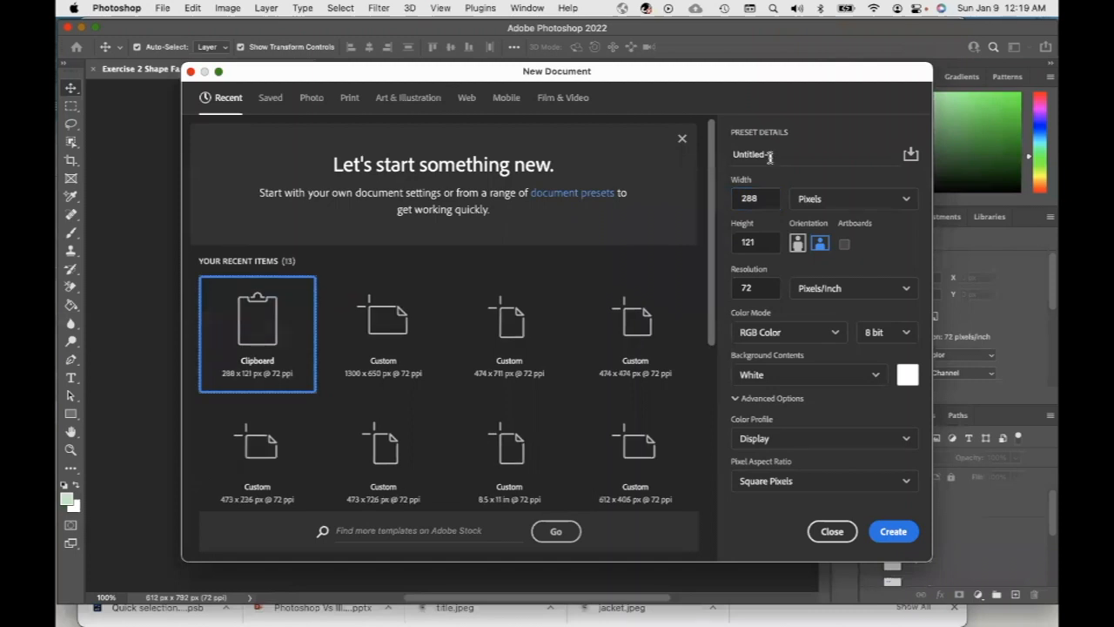
{"action": "left_click", "coordinate": [348, 98]}
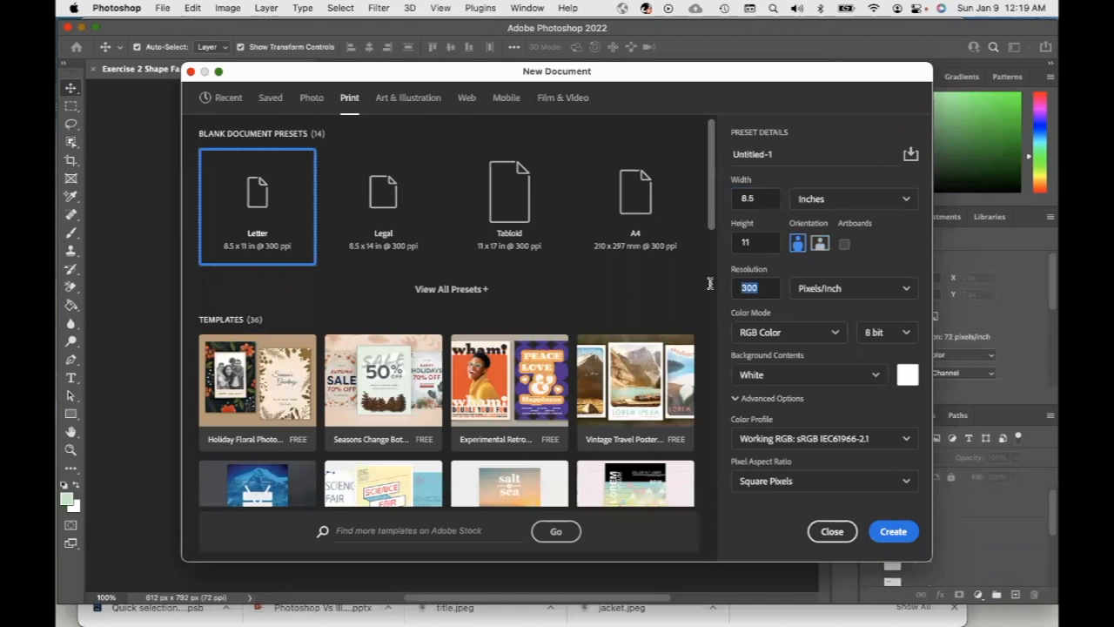
{"action": "type", "text": "72"}
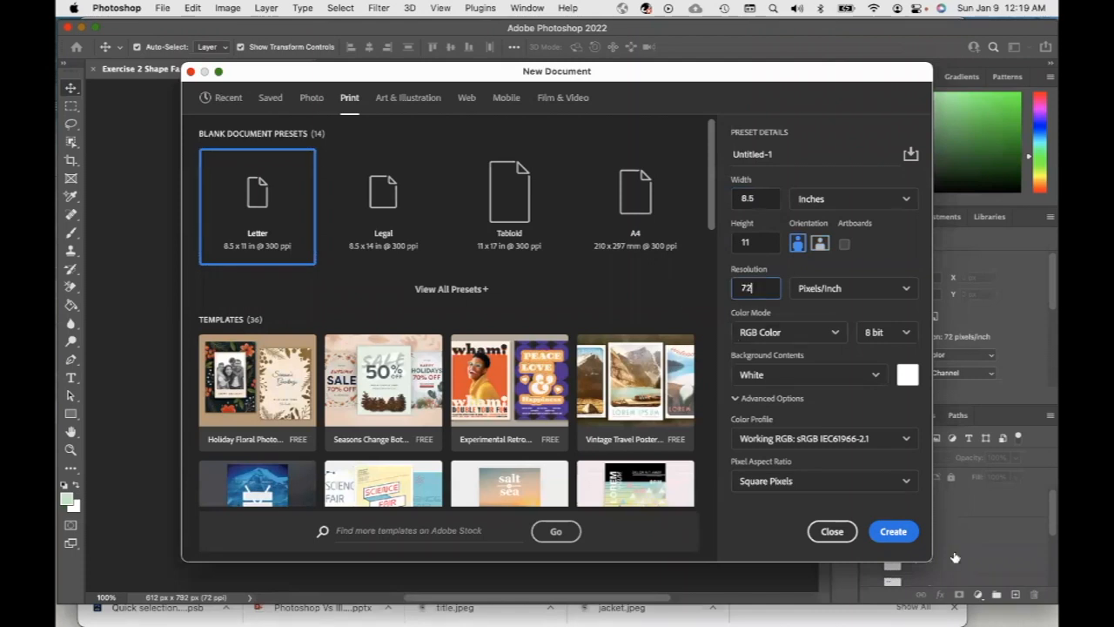
{"action": "left_click", "coordinate": [897, 533]}
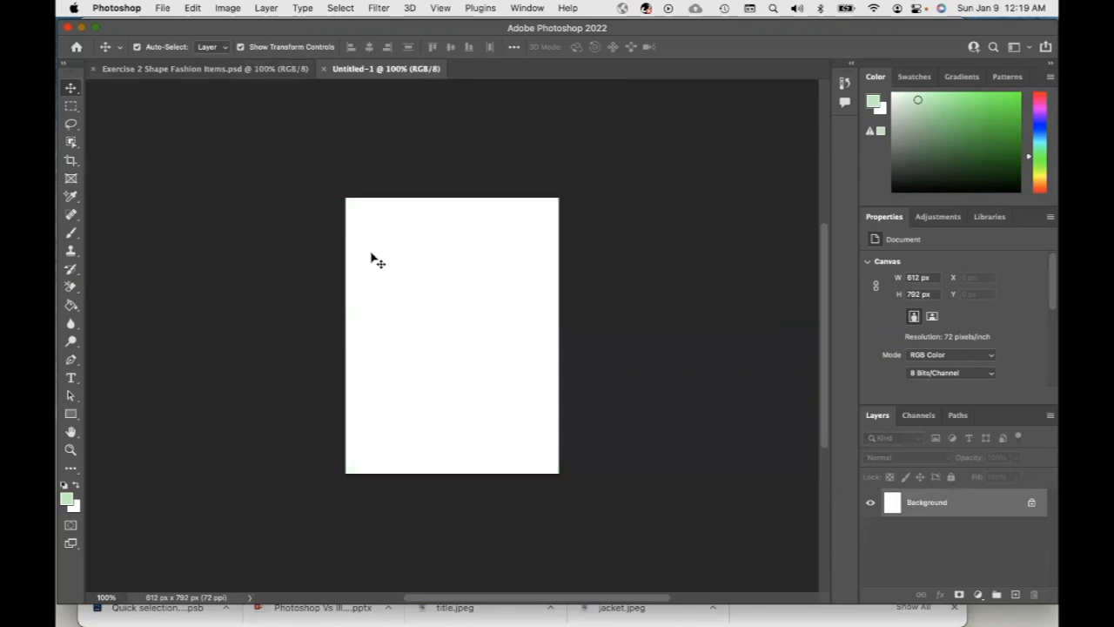
Select a feathered rectangle in the upper half of the blank page and fill it with the light green foreground colour
{"action": "left_click", "coordinate": [71, 106]}
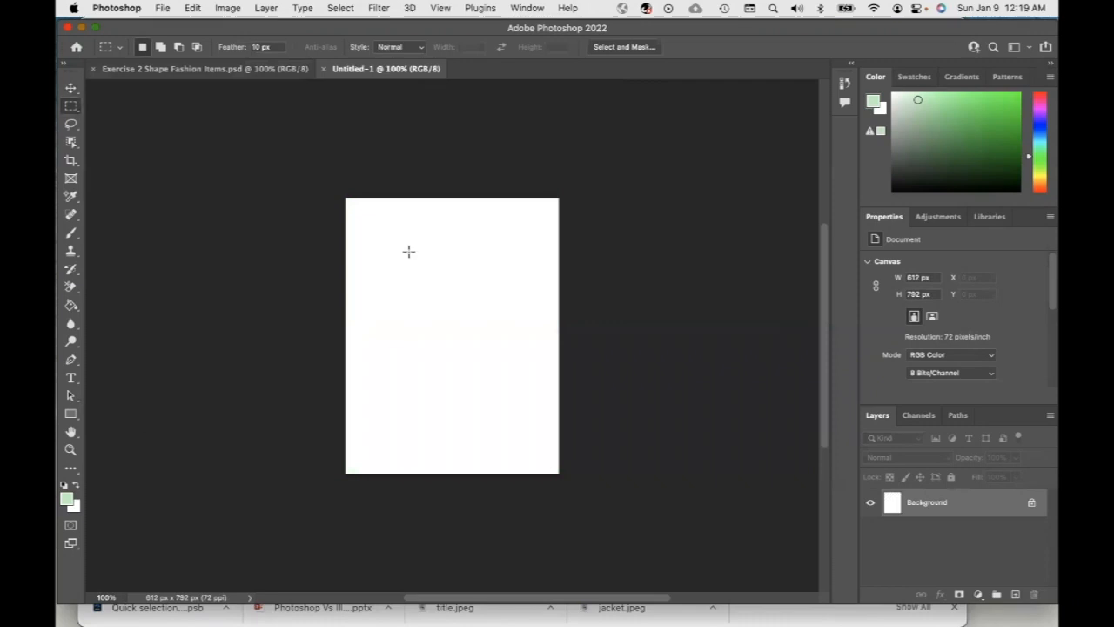
{"action": "left_click_drag", "start_coordinate": [396, 250], "coordinate": [522, 330]}
{"action": "key", "text": "g"}
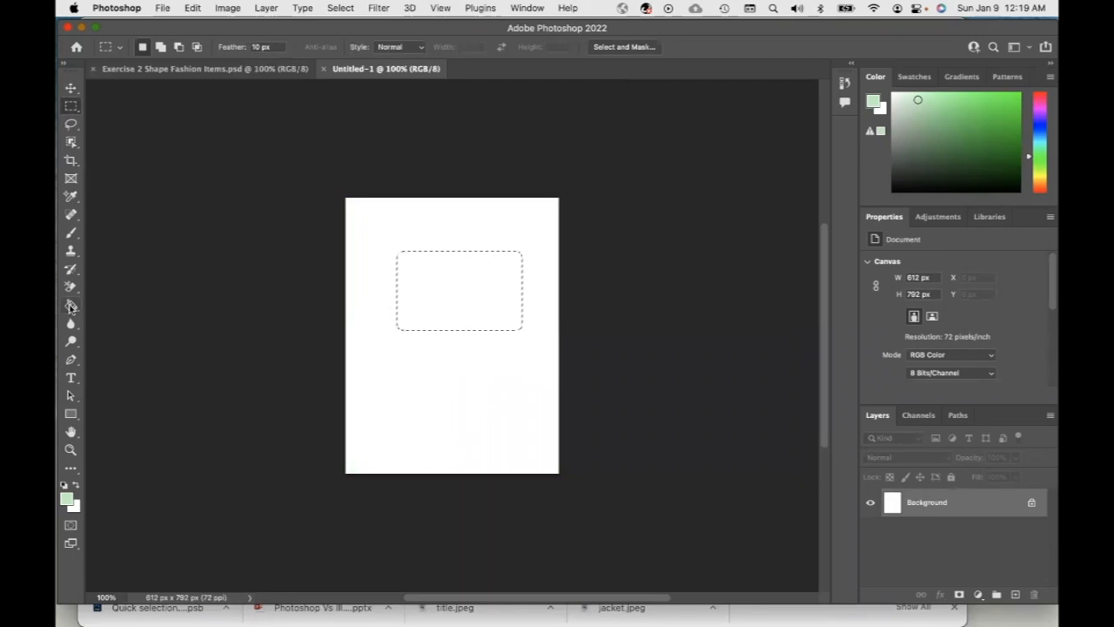
{"action": "left_click", "coordinate": [428, 295]}
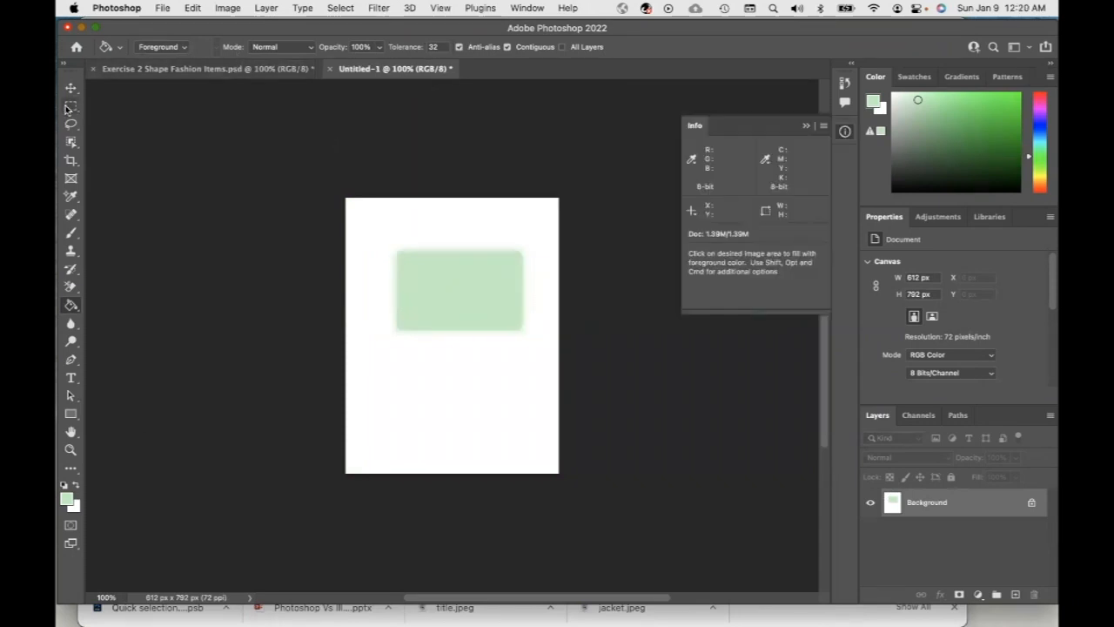
Set the marquee feather to 0 px and select a rectangle about 415 × 228 px in the page's lower half
{"action": "left_click", "coordinate": [70, 106]}
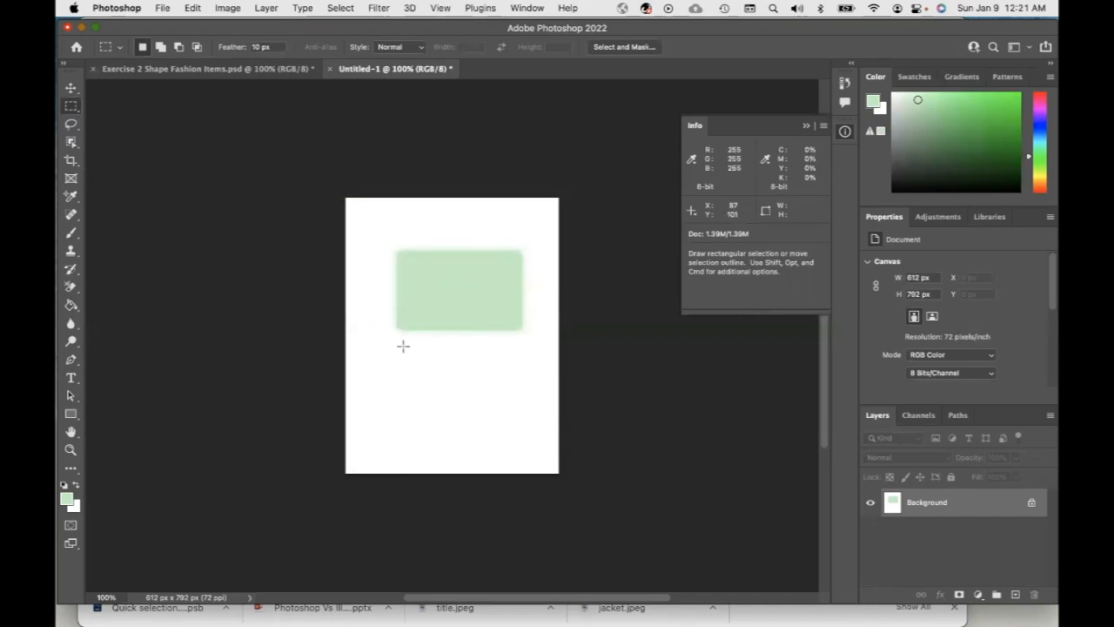
{"action": "left_click", "coordinate": [256, 46]}
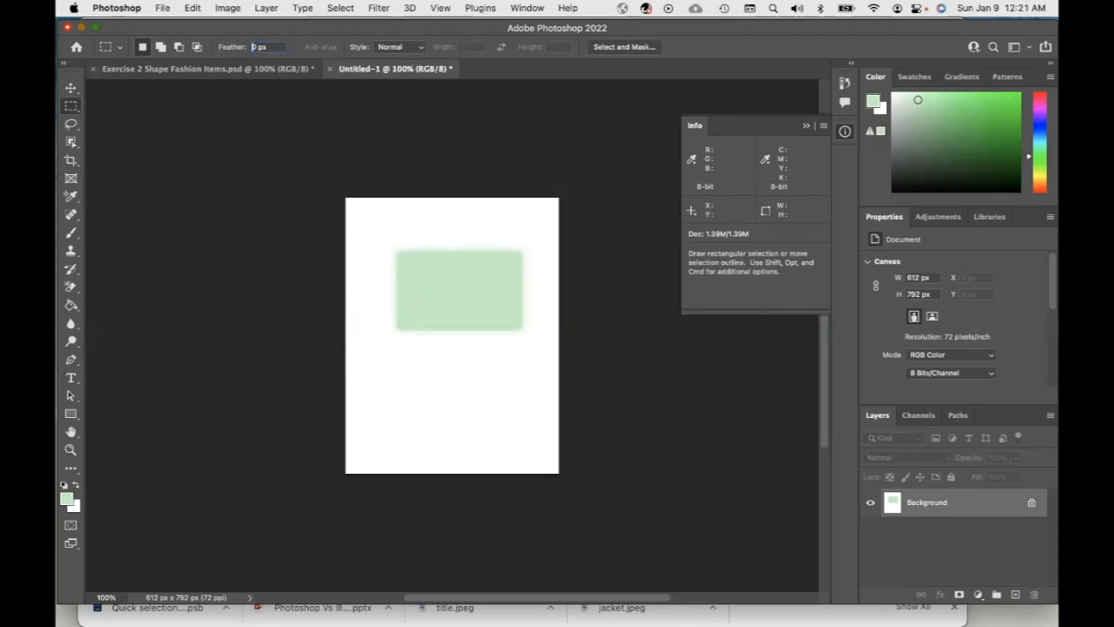
{"action": "left_click_drag", "start_coordinate": [373, 361], "coordinate": [517, 439]}
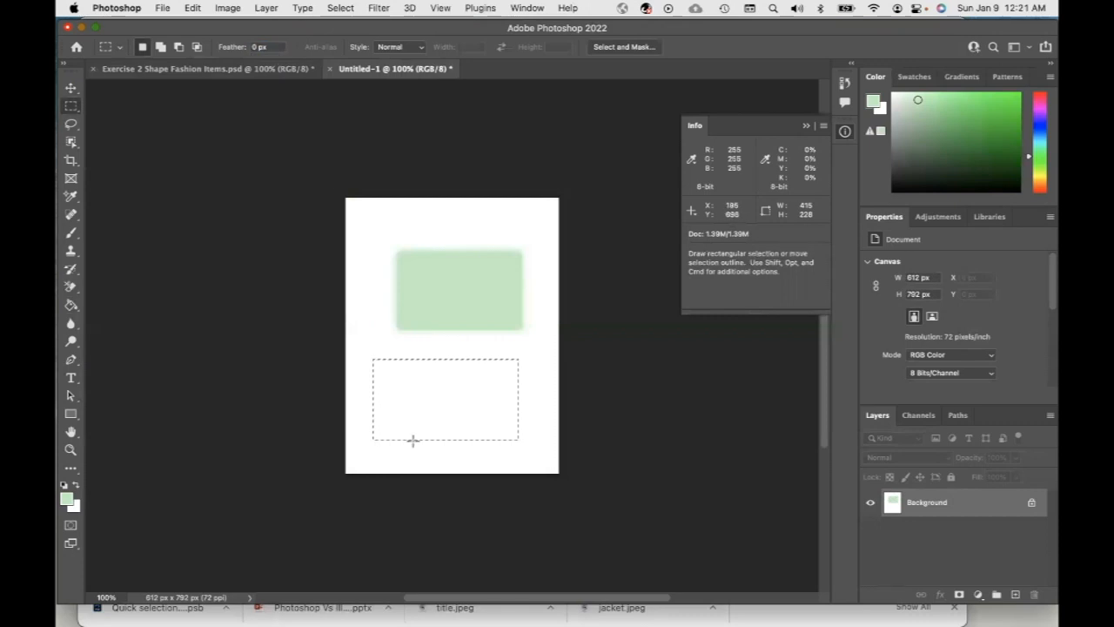
Set the foreground colour to #a8b8f2 by sampling the blue sweater on the mood board
{"action": "left_click", "coordinate": [73, 198]}
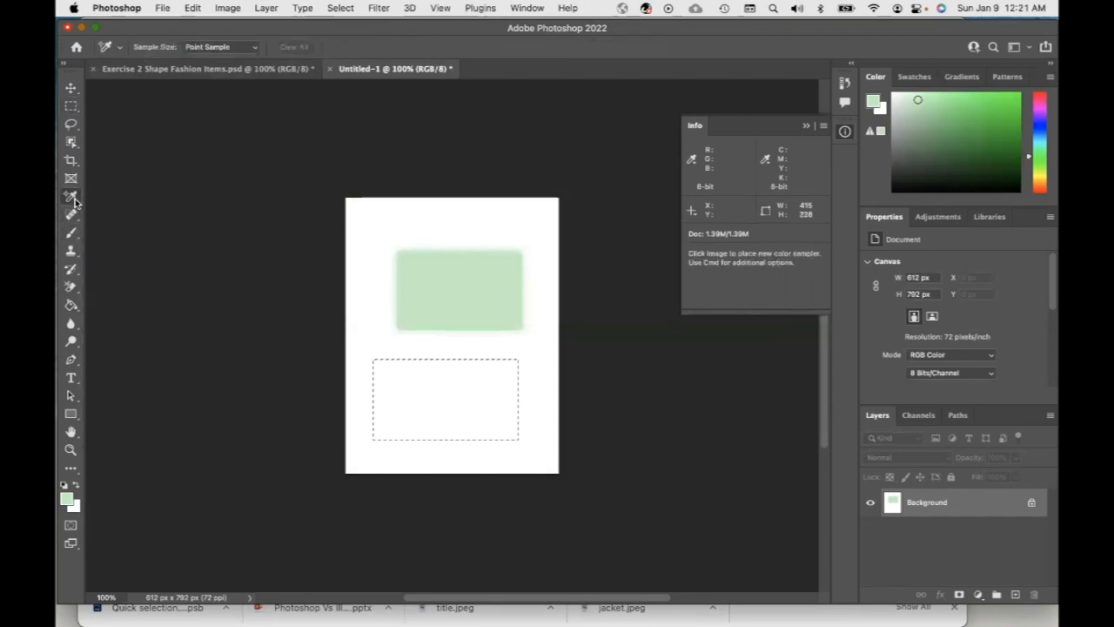
{"action": "left_click", "coordinate": [206, 70]}
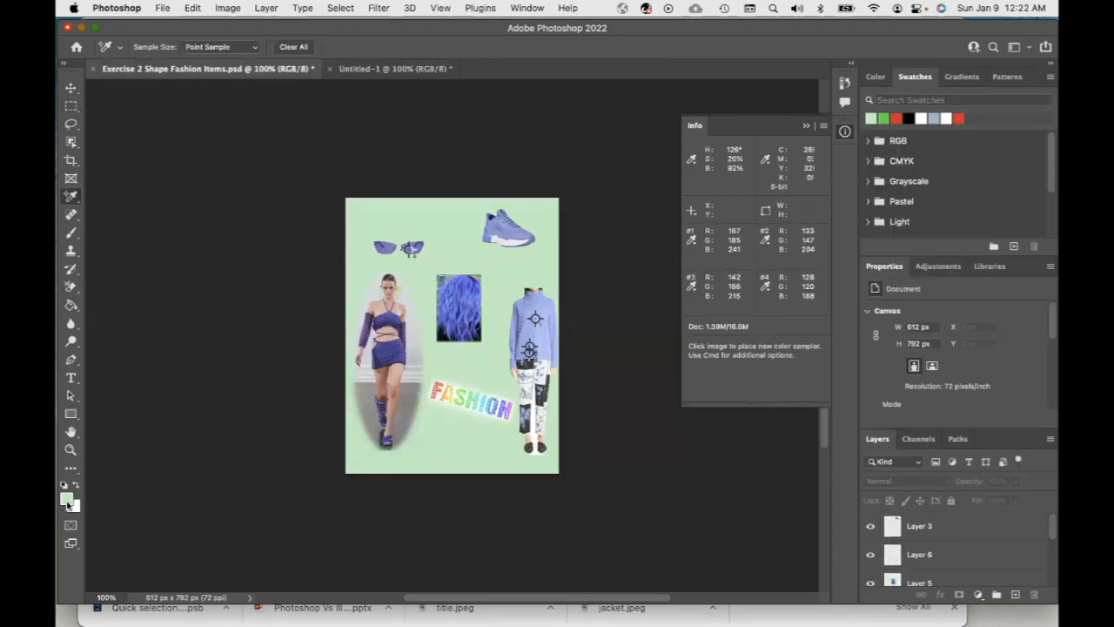
{"action": "left_click", "coordinate": [68, 503]}
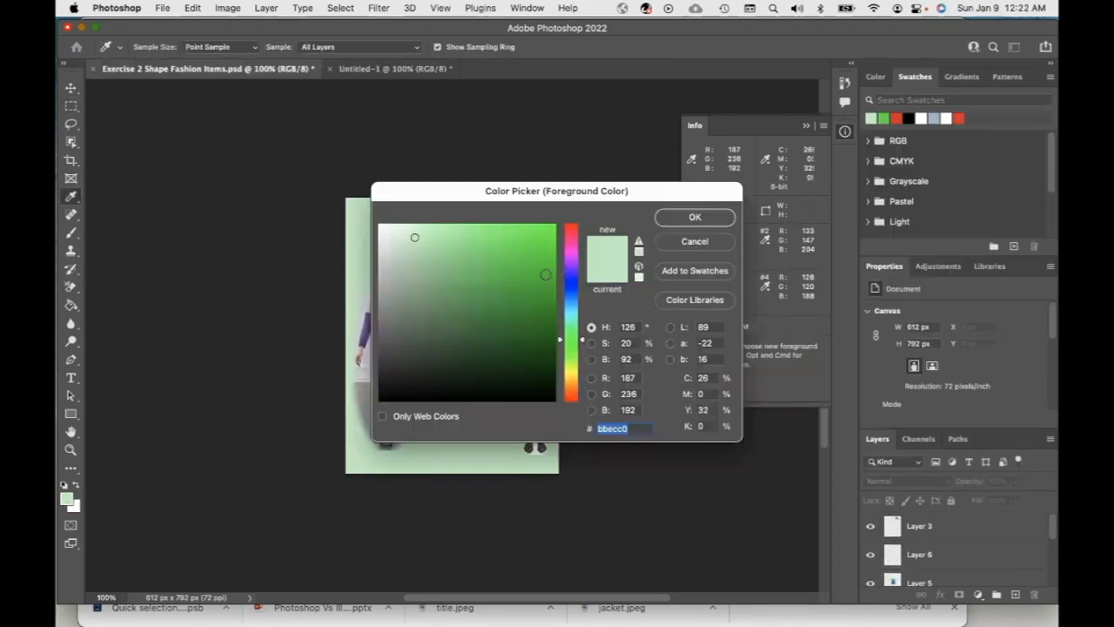
{"action": "left_click_drag", "start_coordinate": [645, 190], "coordinate": [850, 196]}
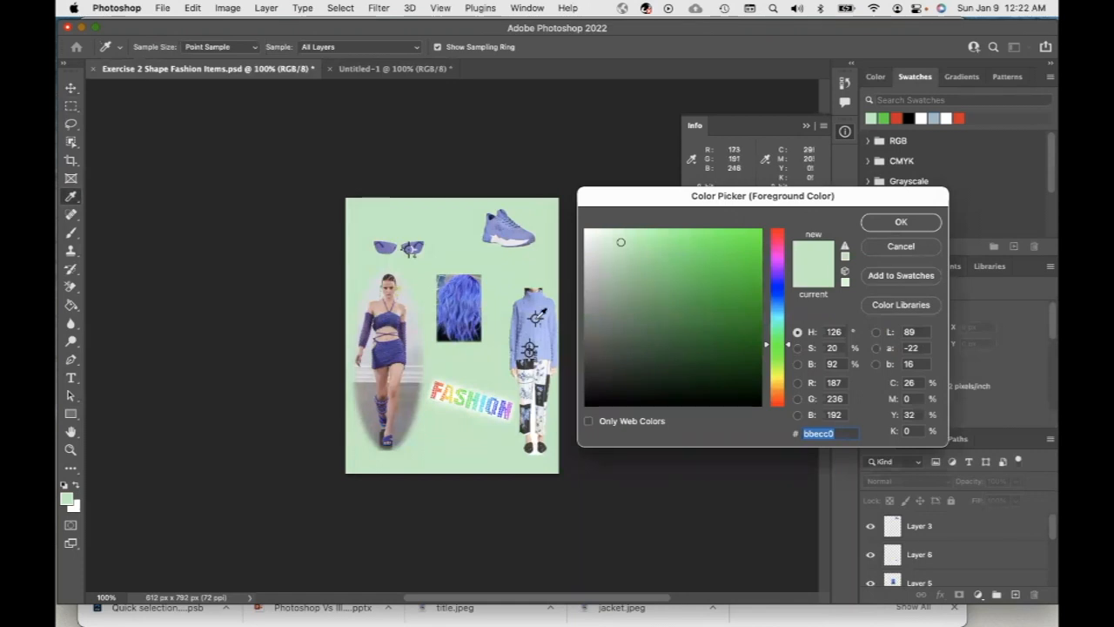
{"action": "left_click", "coordinate": [536, 319]}
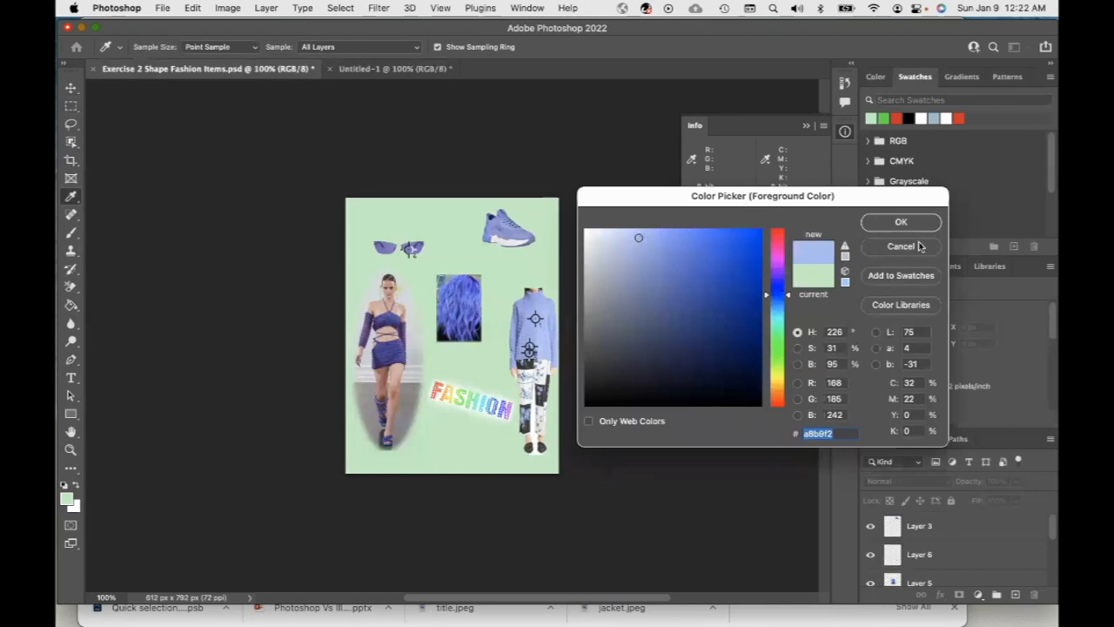
{"action": "left_click", "coordinate": [901, 222]}
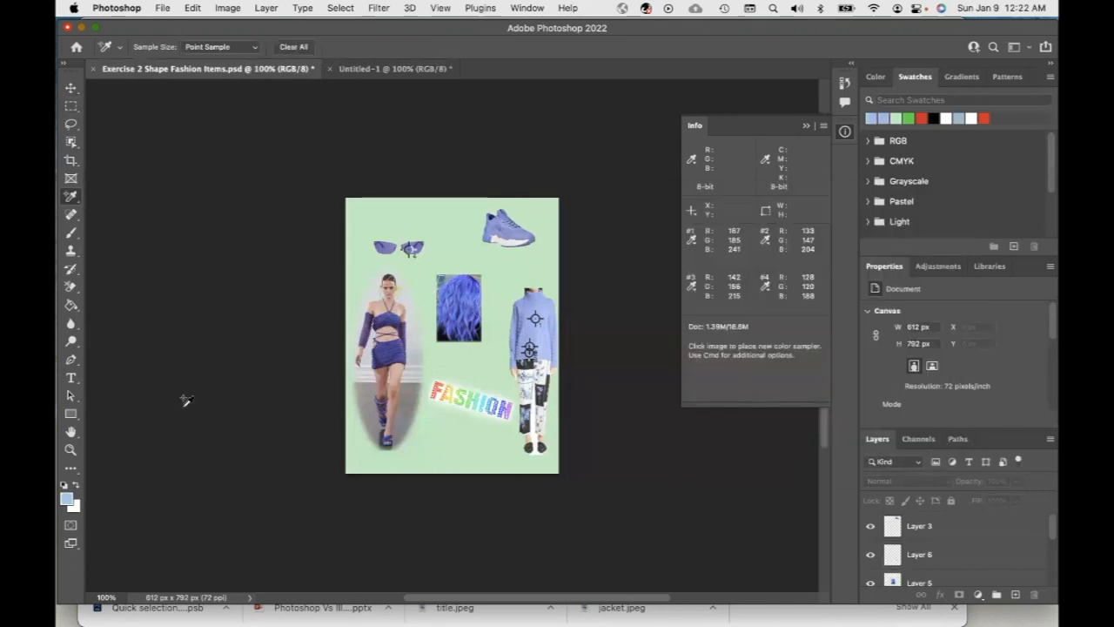
Switch back to the new document and fill the lower rectangular selection with the foreground colour using the Paint Bucket
{"action": "left_click", "coordinate": [372, 70]}
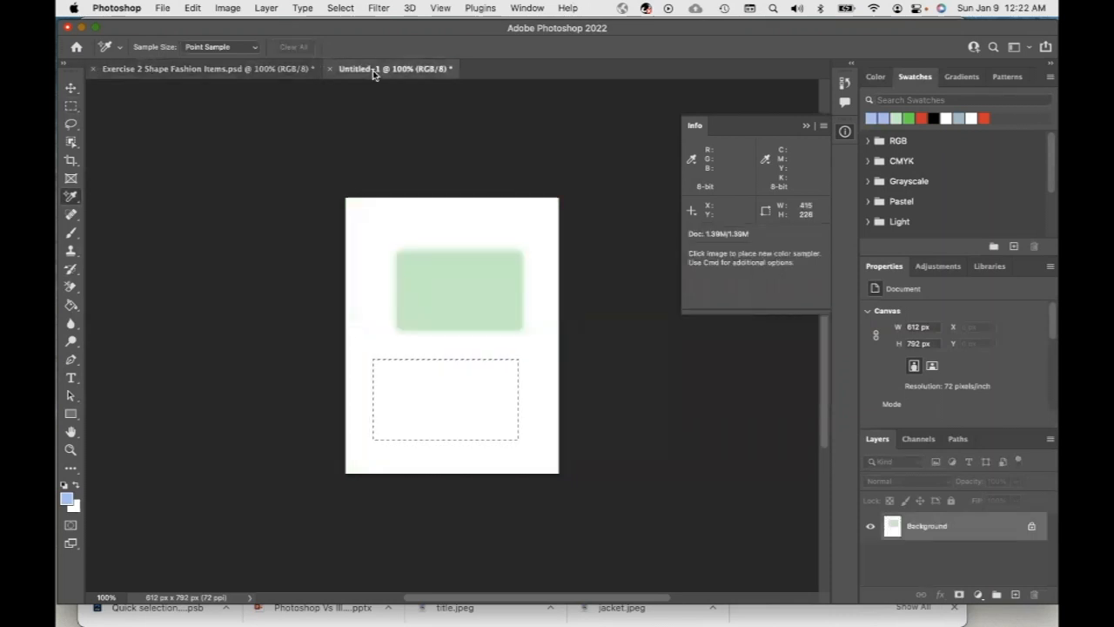
{"action": "left_click", "coordinate": [71, 305]}
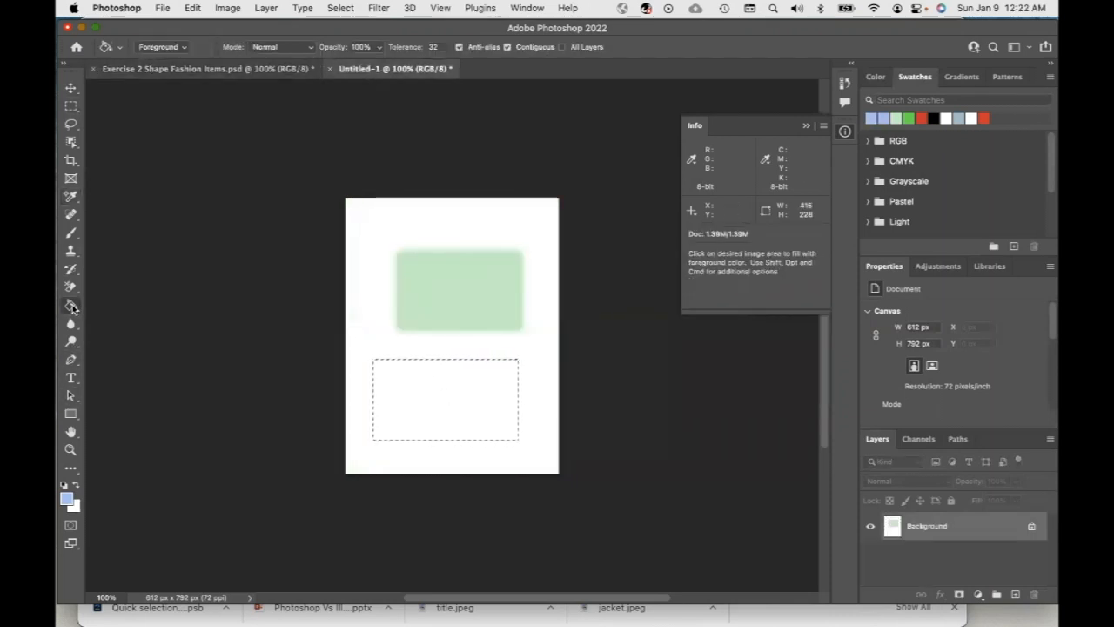
{"action": "left_click", "coordinate": [464, 419]}
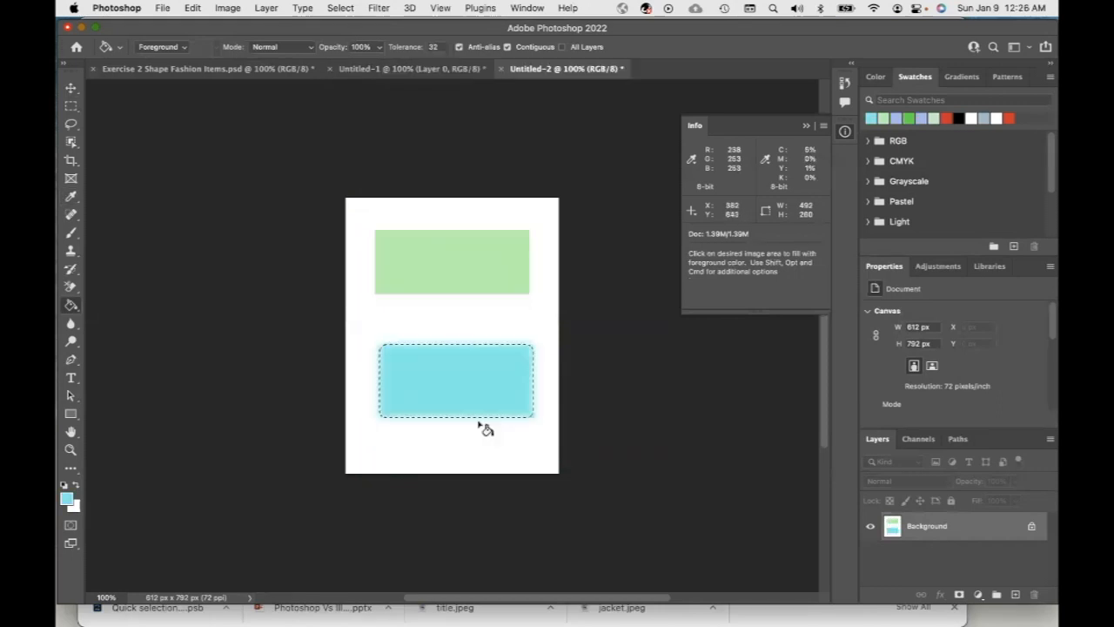
Set the foreground colour to the blue #626fee in the colour picker
{"action": "left_click", "coordinate": [68, 500]}
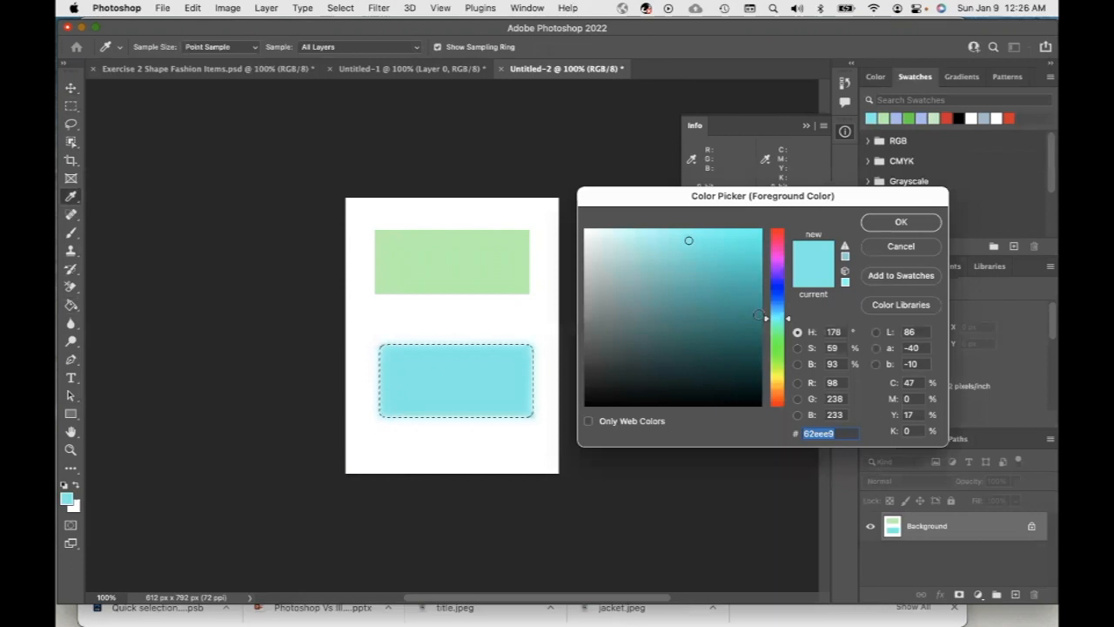
{"action": "left_click", "coordinate": [780, 292]}
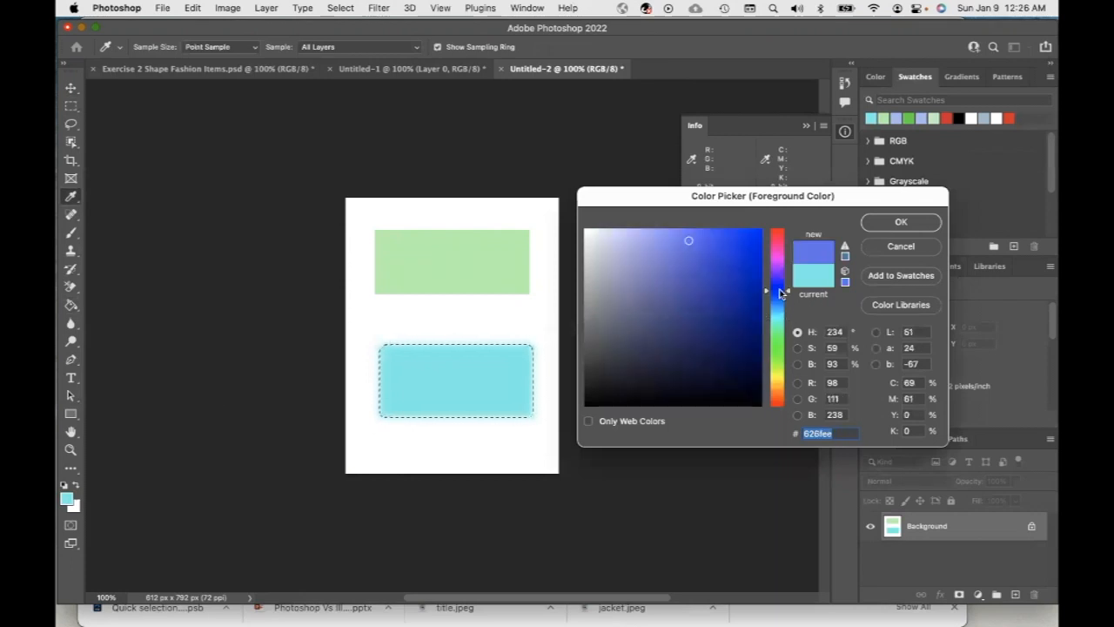
{"action": "left_click", "coordinate": [901, 222]}
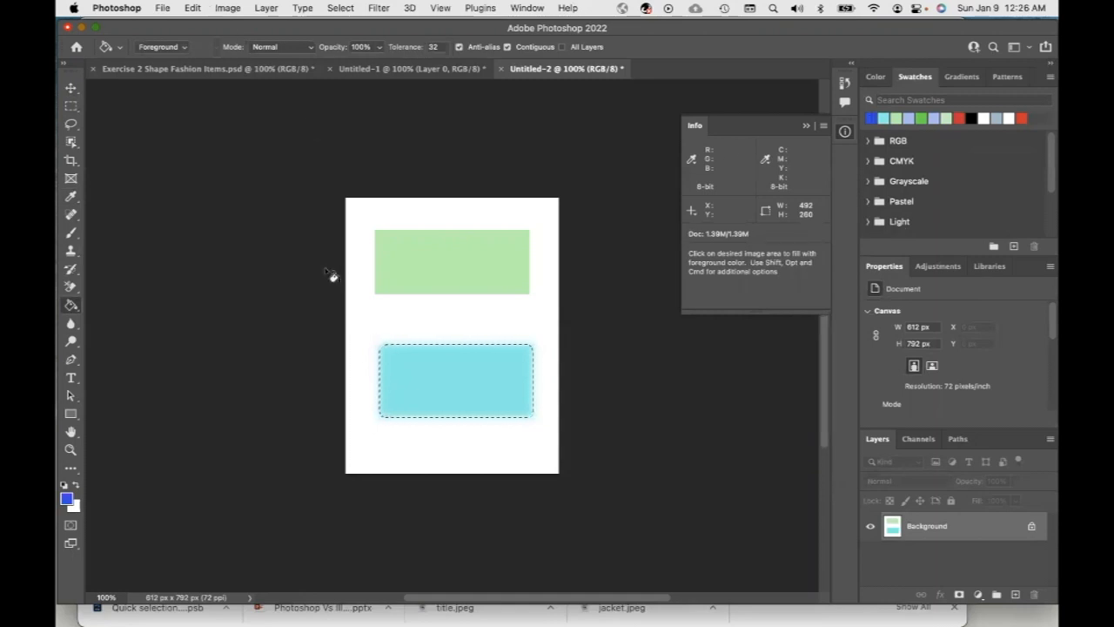
Stroke the lower rectangle selection with a 3 px blue border centred on the edge
{"action": "left_click", "coordinate": [186, 9]}
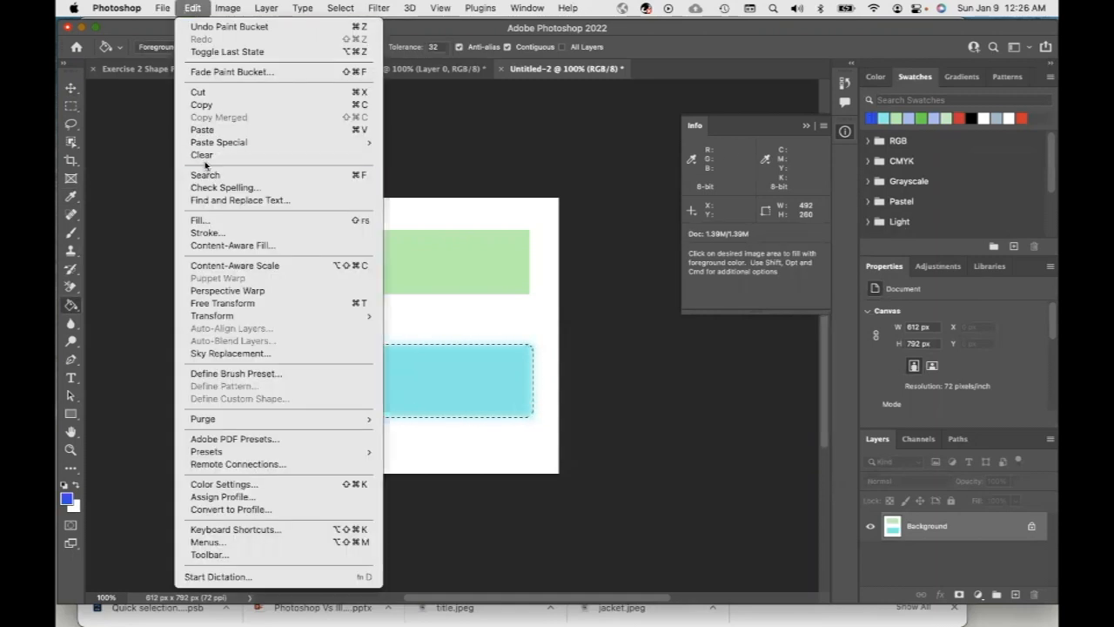
{"action": "left_click", "coordinate": [223, 235]}
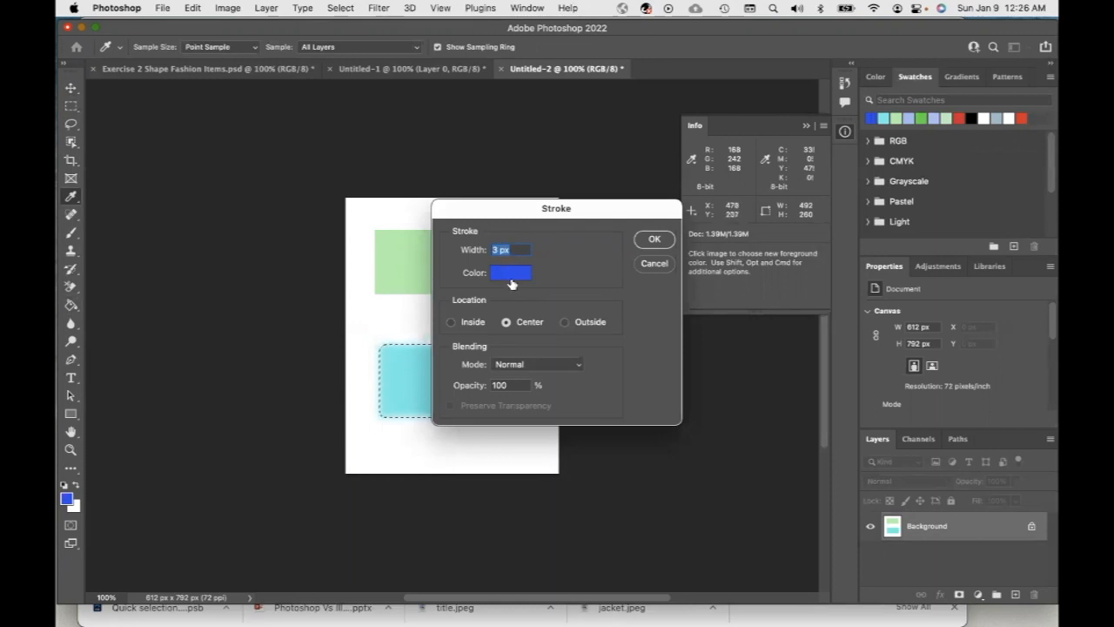
{"action": "left_click", "coordinate": [655, 240]}
{"action": "key", "text": "g"}
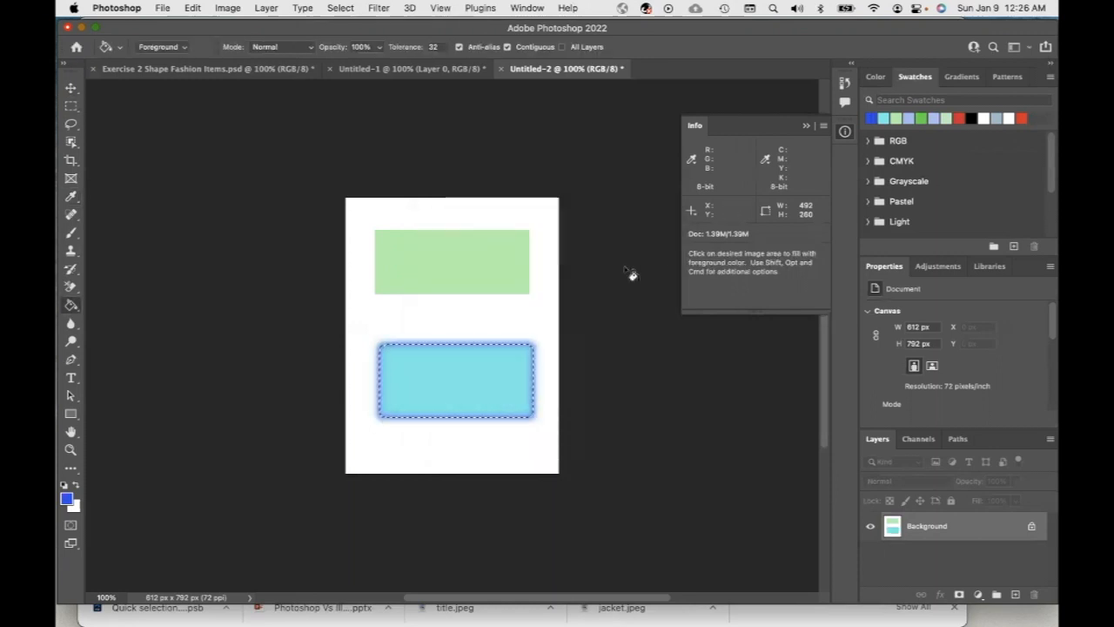